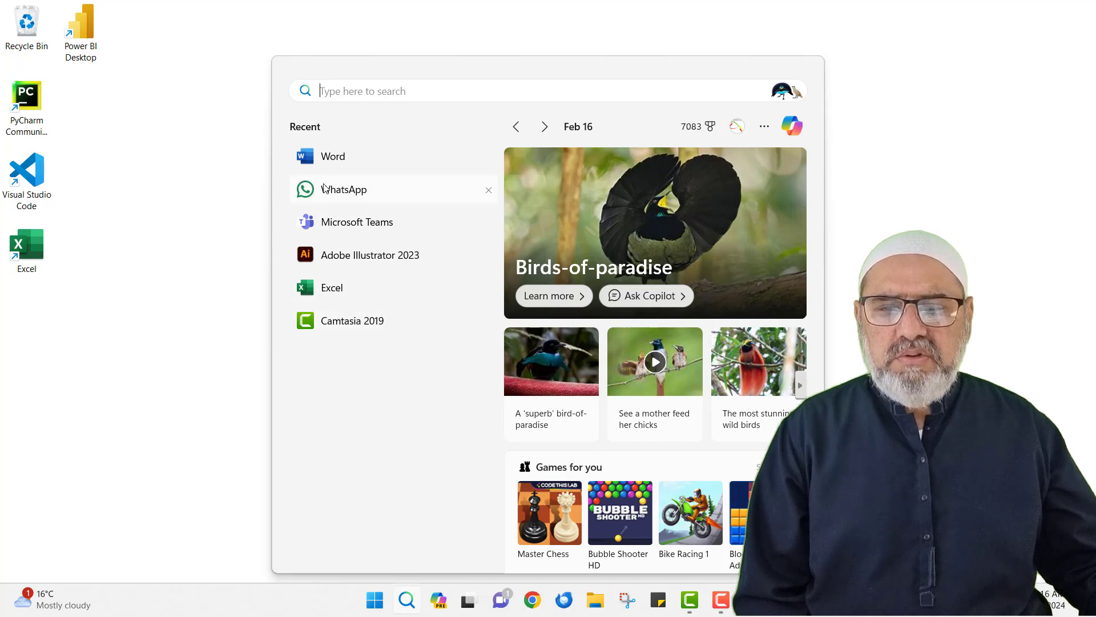
Launch Excel from its desktop shortcut and create a new blank workbook
{"action": "left_click", "coordinate": [208, 316]}
{"action": "double_click", "coordinate": [32, 247]}
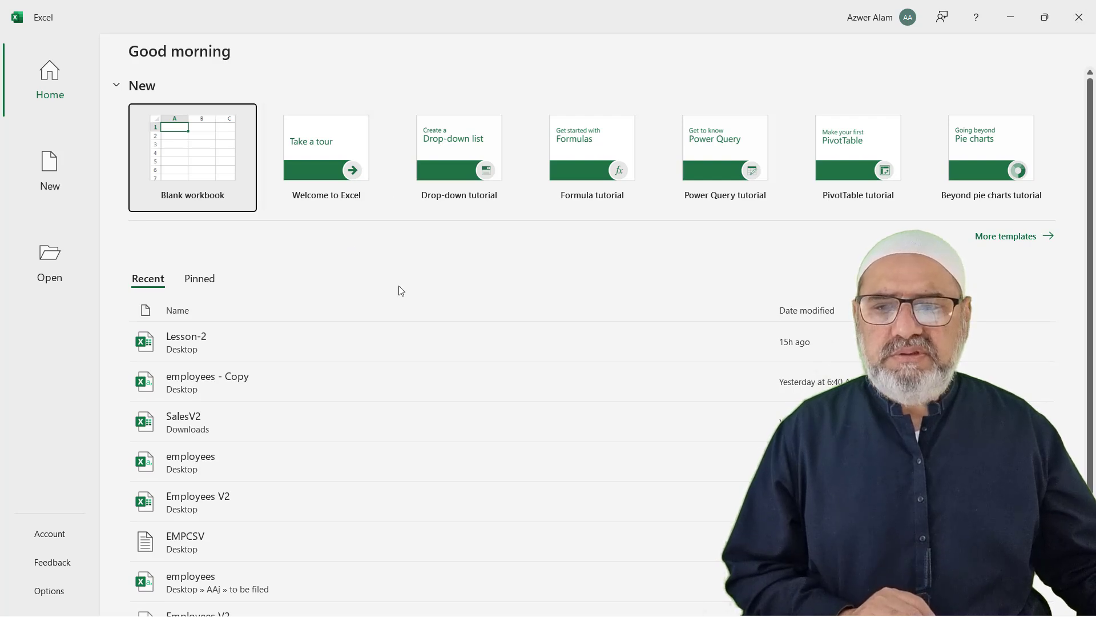
{"action": "left_click", "coordinate": [195, 169]}
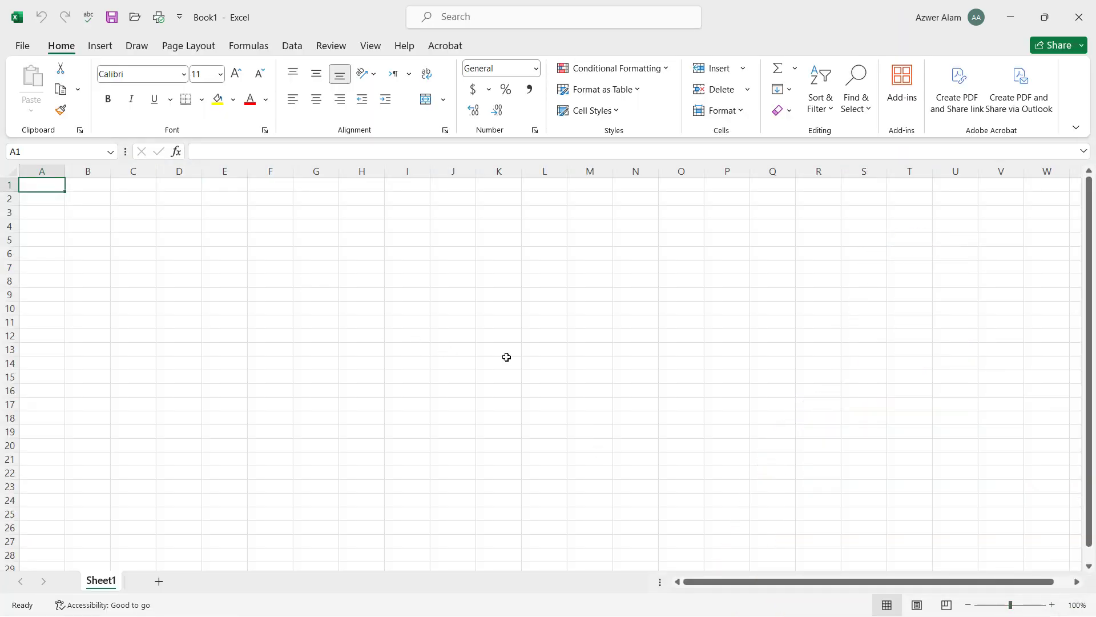
Zoom the sheet to 190%, then select column E and row 6
{"action": "scroll", "coordinate": [471, 359], "scroll_direction": "up", "scroll_amount": 5, "text": "ctrl"}
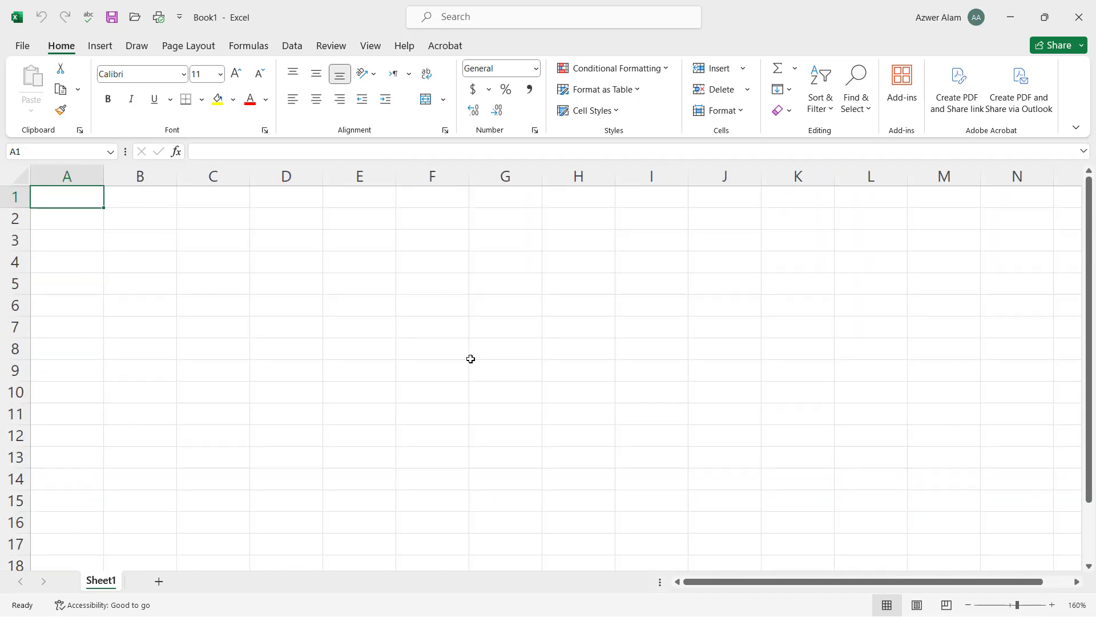
{"action": "scroll", "coordinate": [471, 358], "scroll_direction": "up", "scroll_amount": 1}
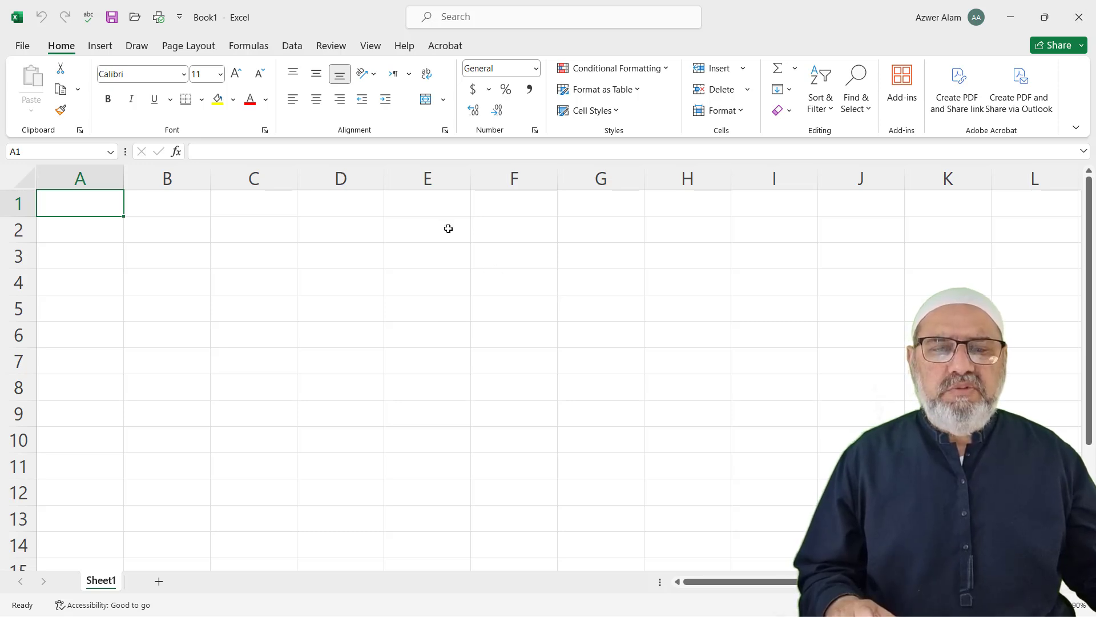
{"action": "left_click", "coordinate": [446, 179]}
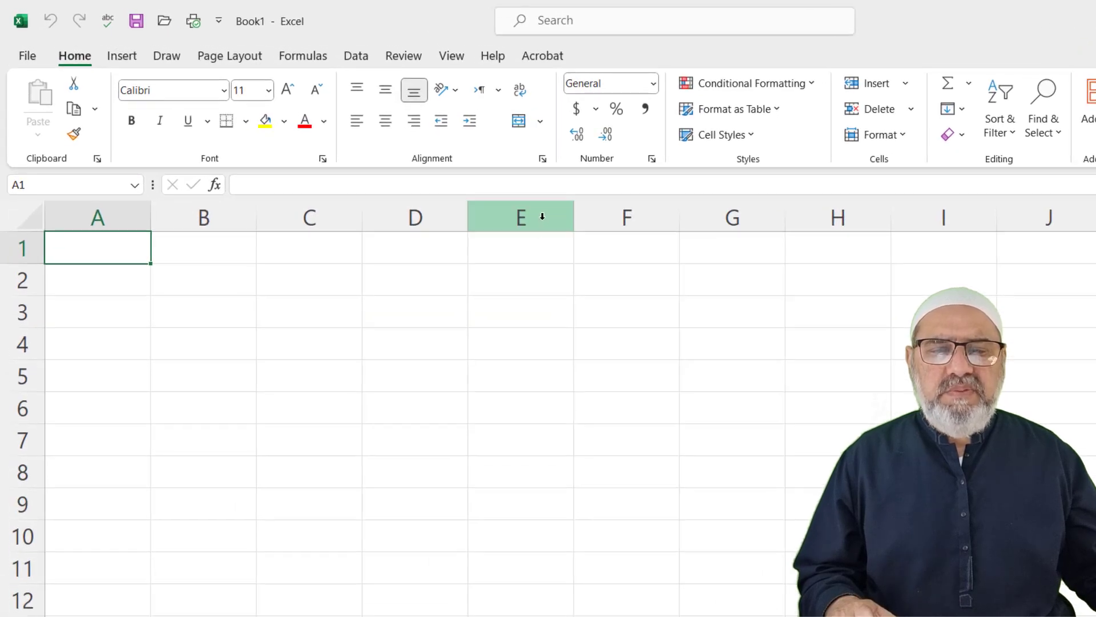
{"action": "left_click", "coordinate": [23, 407]}
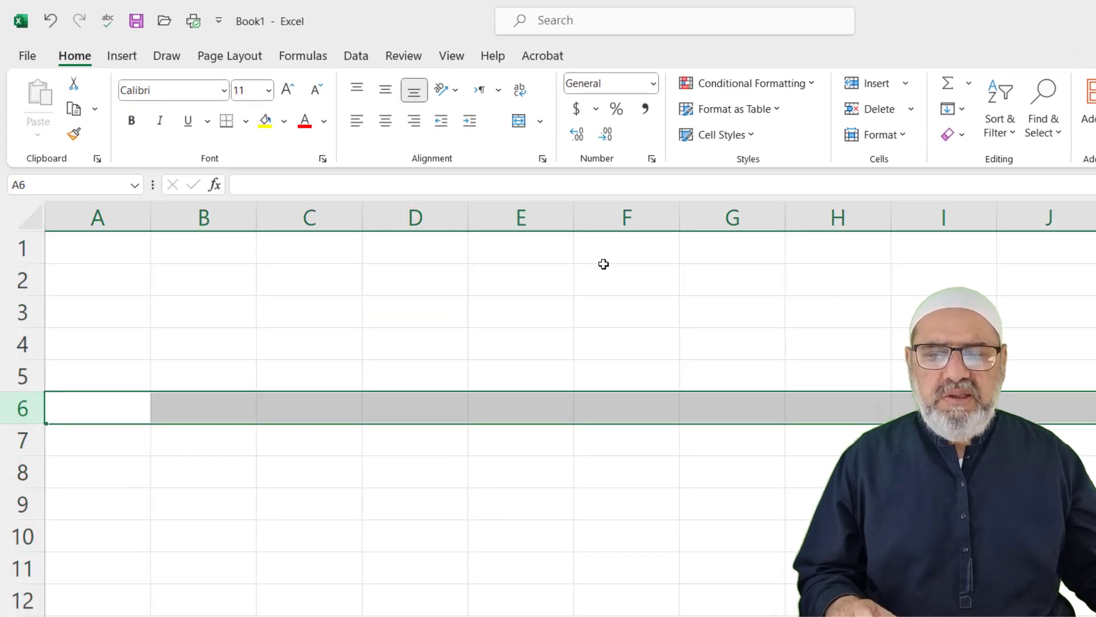
Select cell D5, check its address in the Name Box, then select B2
{"action": "left_click", "coordinate": [413, 374]}
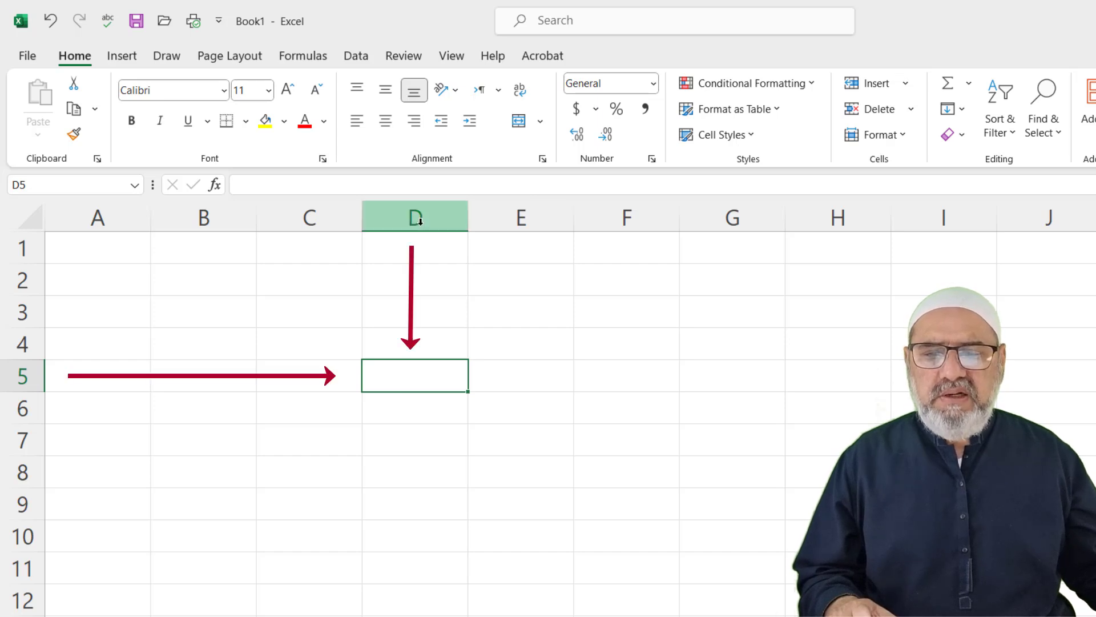
{"action": "left_click", "coordinate": [17, 184]}
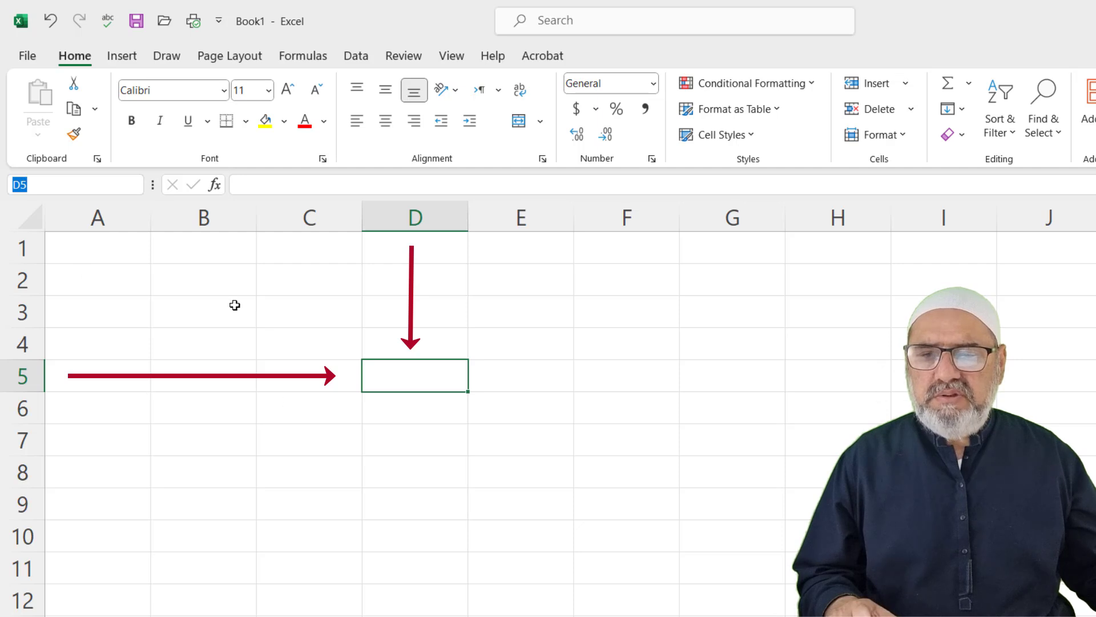
{"action": "left_click", "coordinate": [206, 289]}
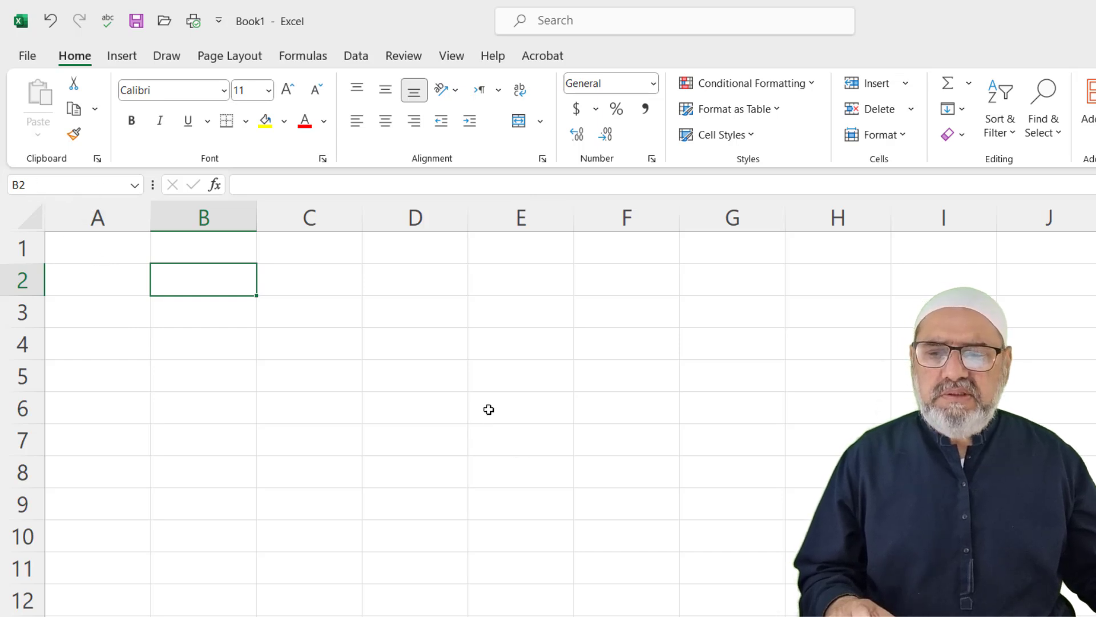
{"action": "left_click", "coordinate": [23, 185]}
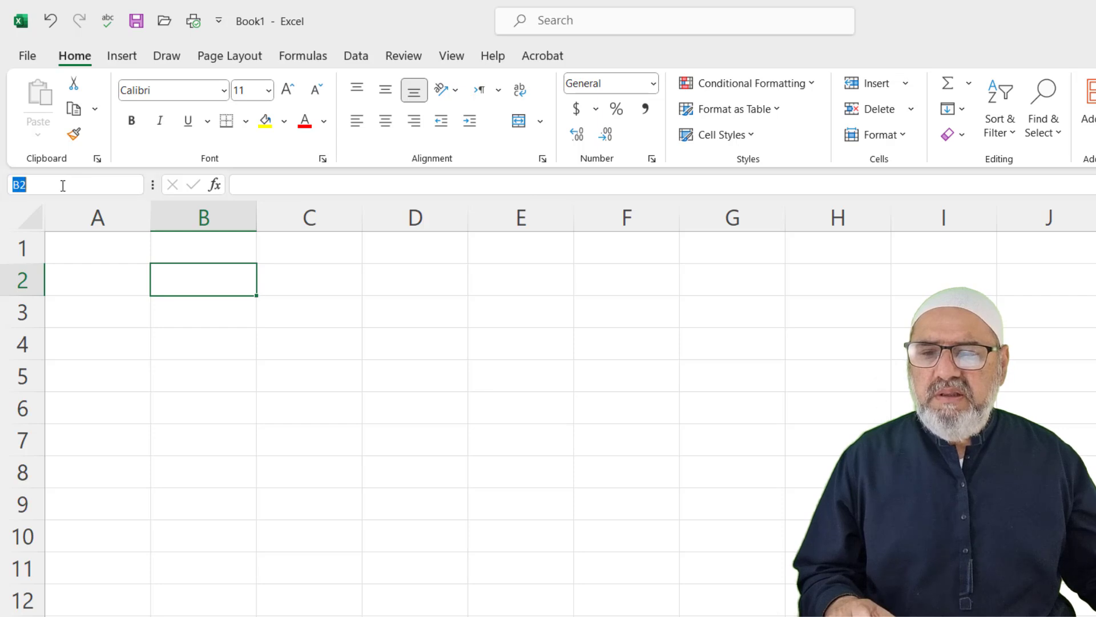
Jump to cell A100 through the Name Box, then return to A1 with Ctrl+Home
{"action": "type", "text": "A"}
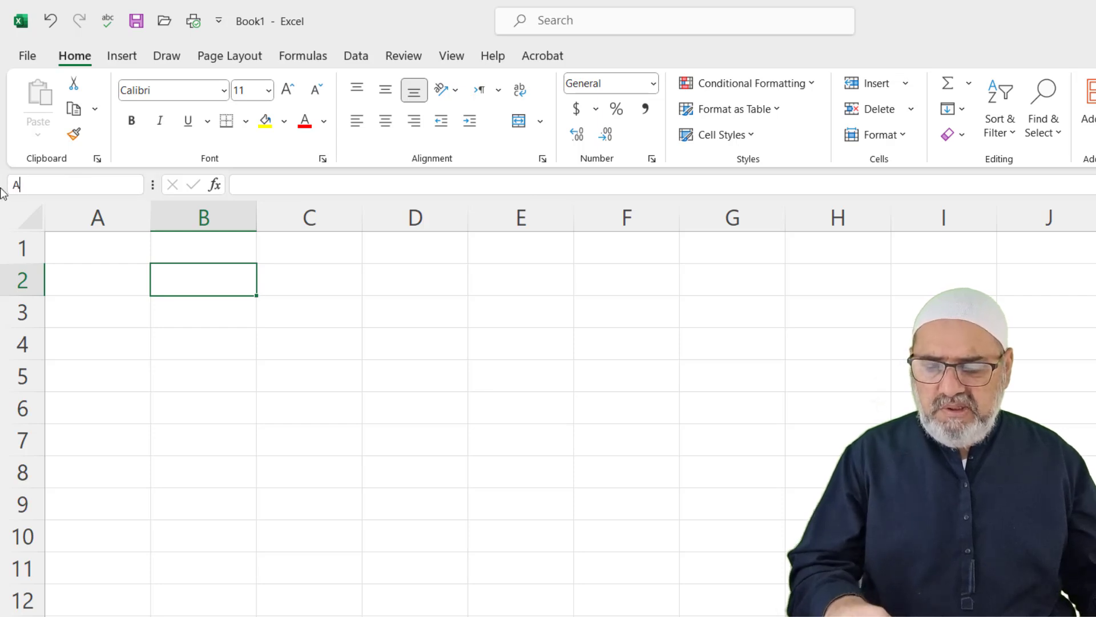
{"action": "type", "text": "1"}
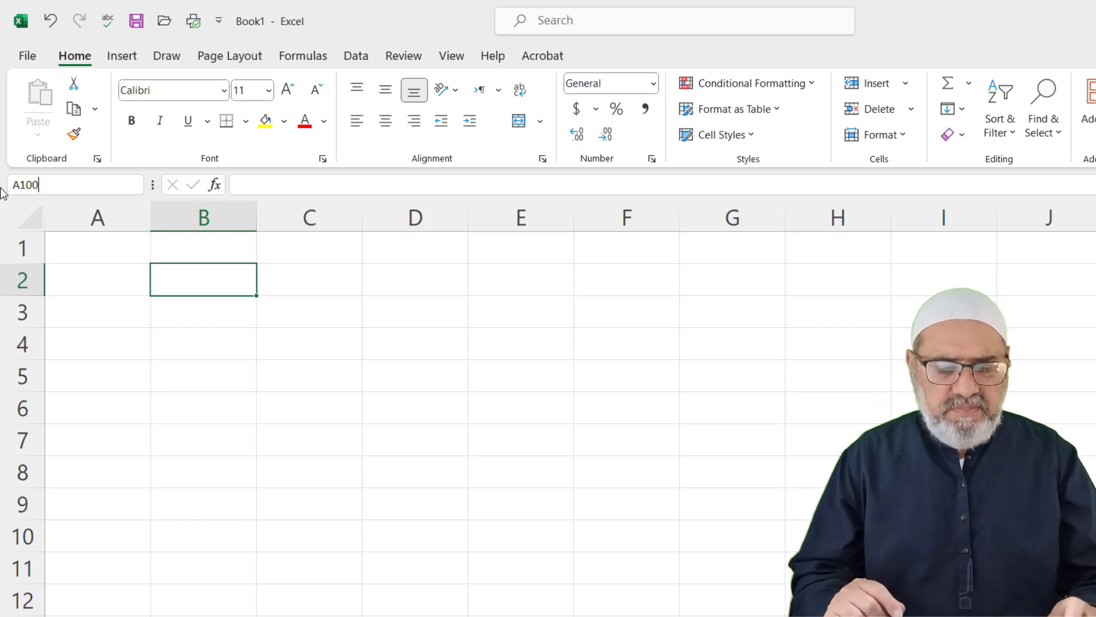
{"action": "type", "text": "00"}
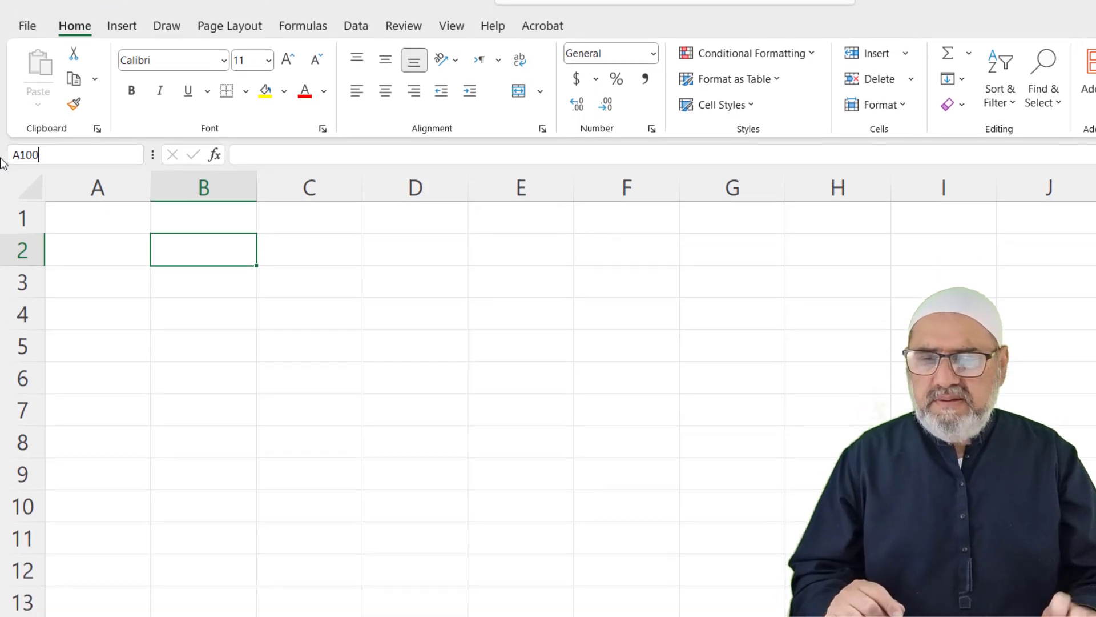
{"action": "key", "text": "Return"}
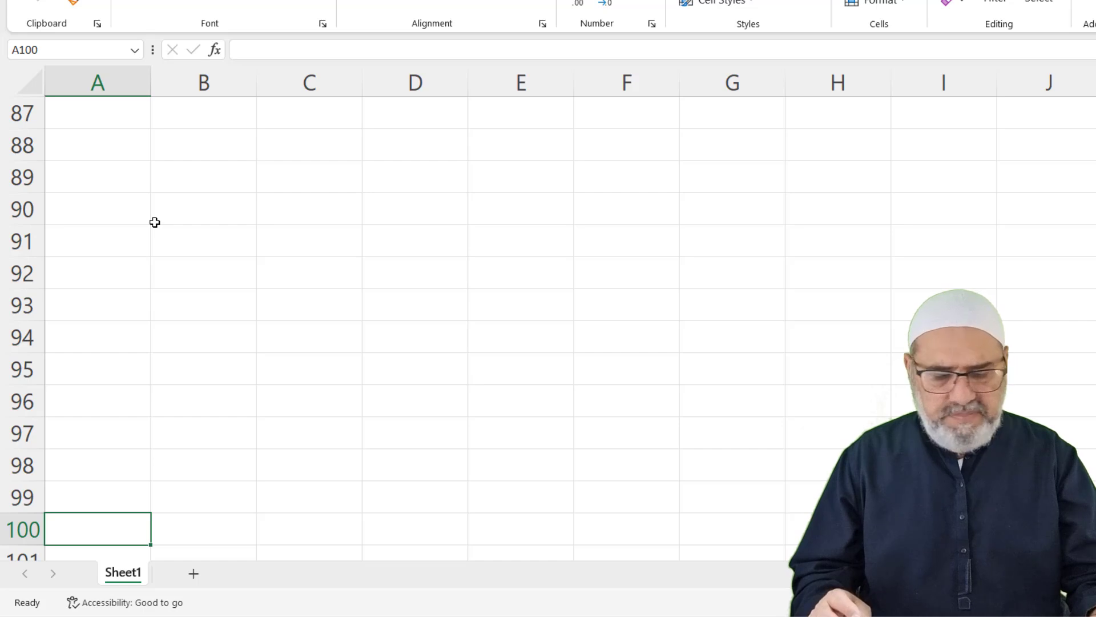
{"action": "key", "text": "Num_Lock"}
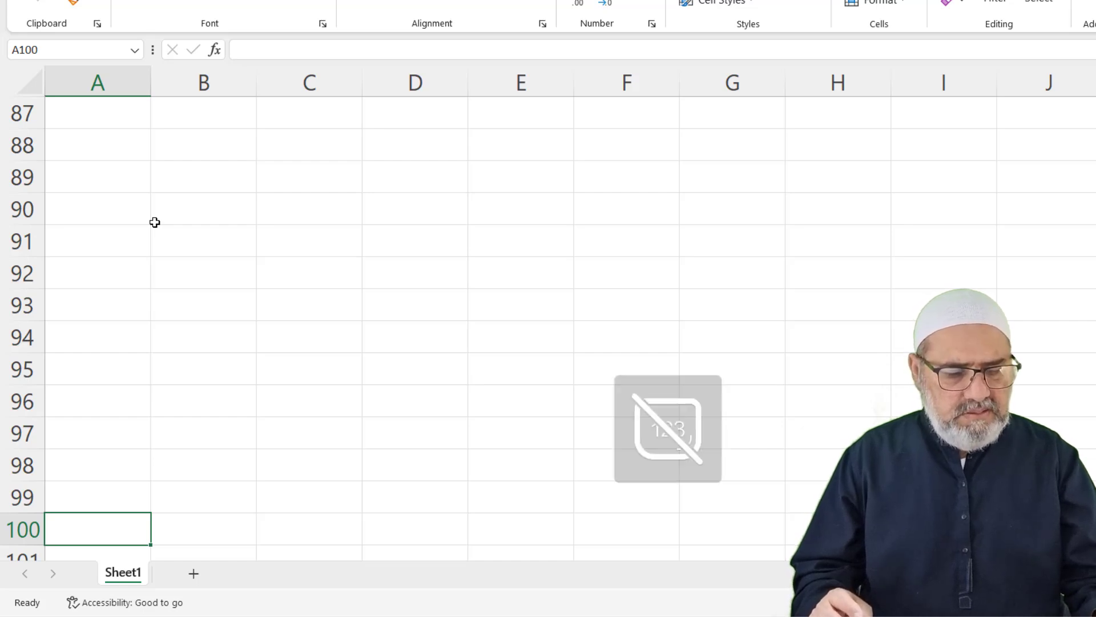
{"action": "key", "text": "ctrl+Home"}
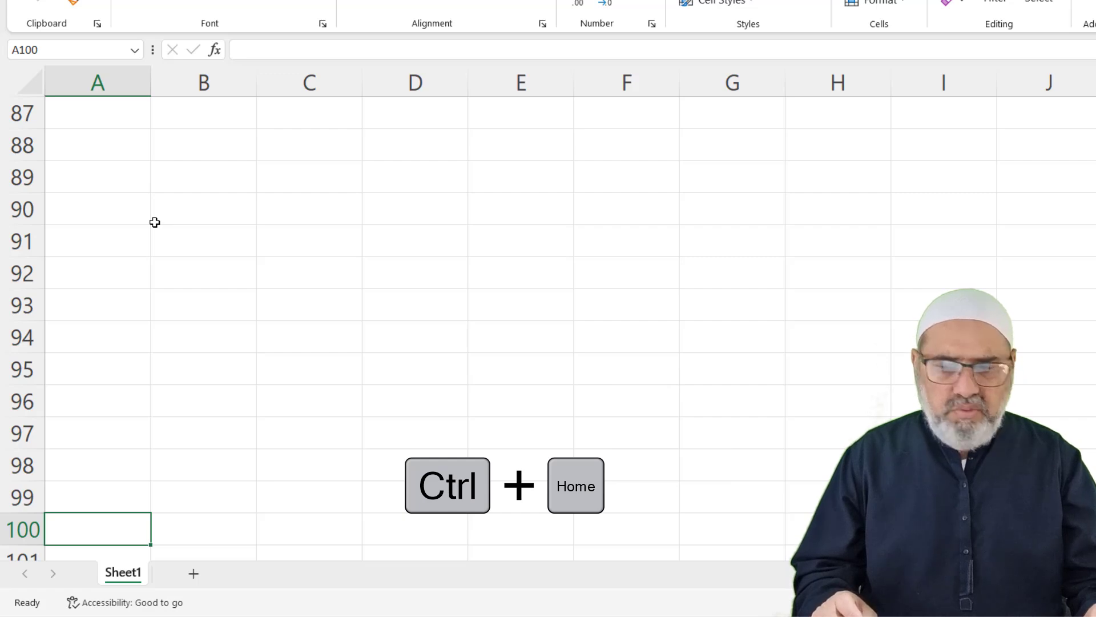
{"action": "key", "text": "ctrl+Home"}
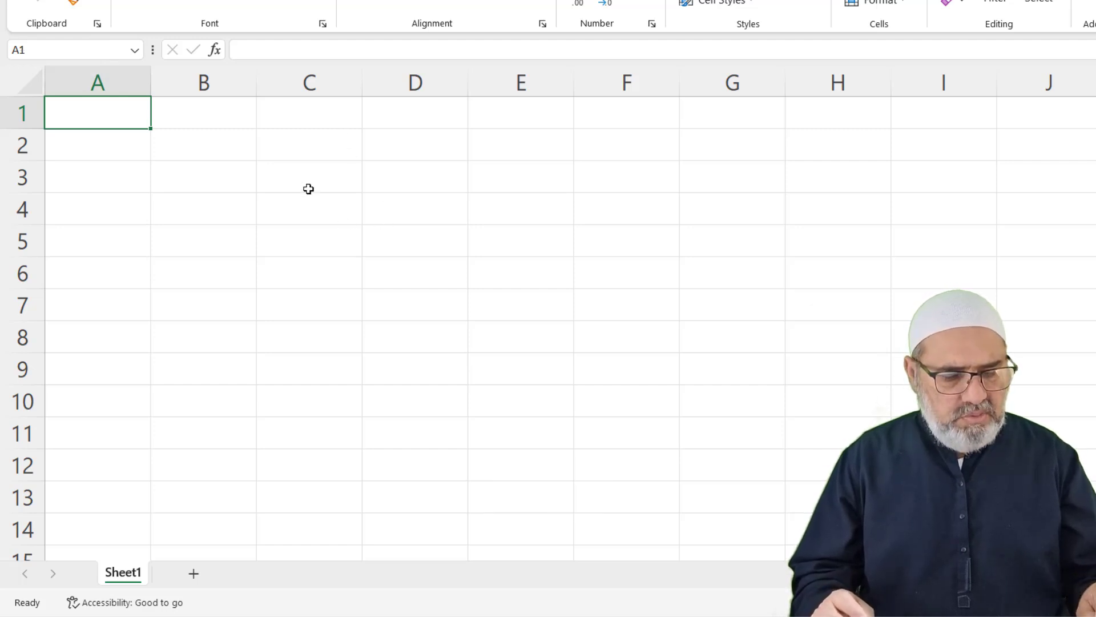
Jump to the last row 1048576 and the last column XFD, selecting column XFD
{"action": "key", "text": "ctrl+Down"}
{"action": "key", "text": "ctrl+Down"}
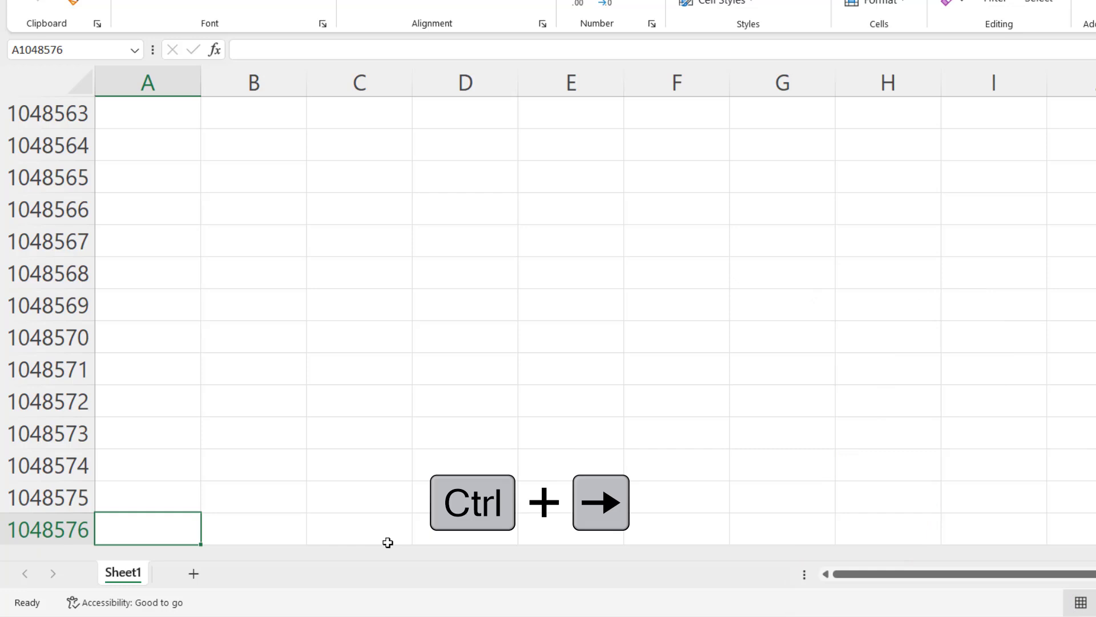
{"action": "key", "text": "ctrl+Right"}
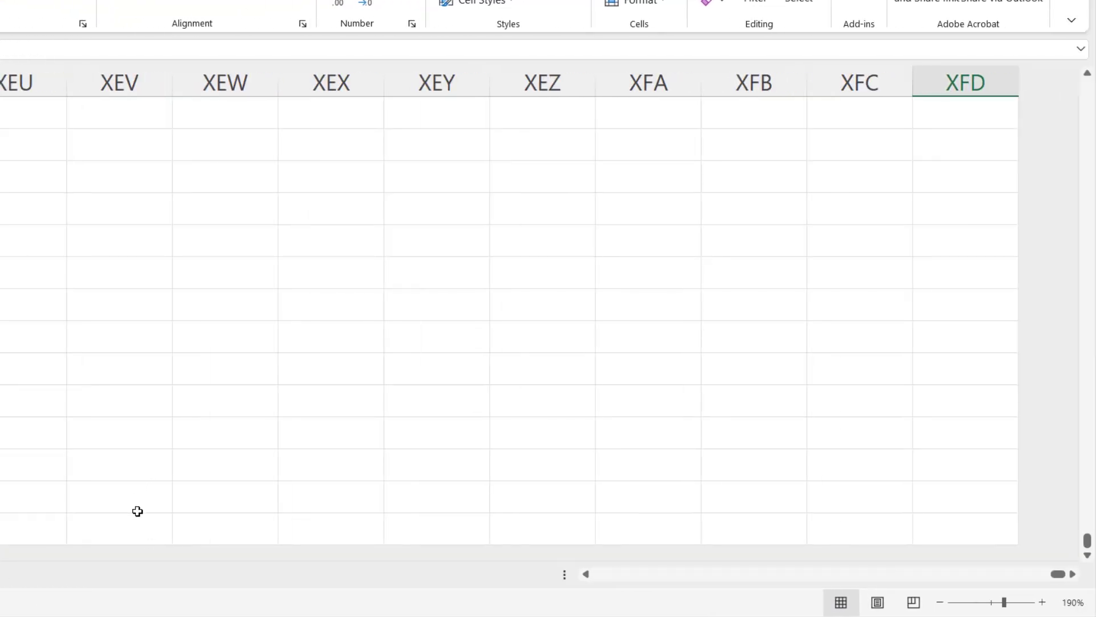
{"action": "left_click", "coordinate": [958, 75]}
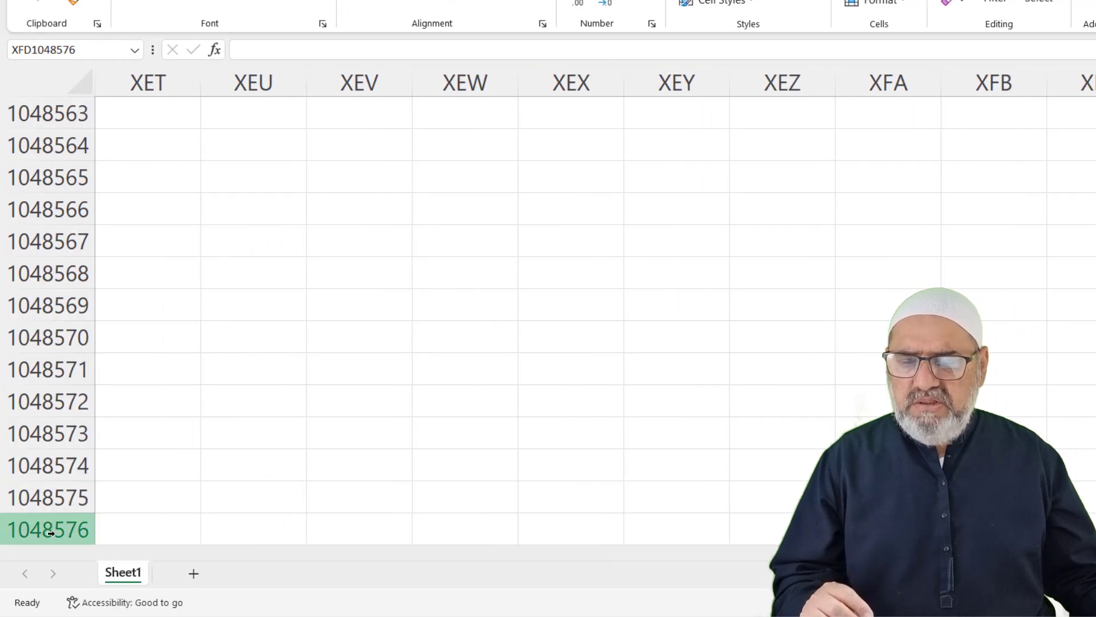
{"action": "left_click", "coordinate": [193, 576]}
{"action": "left_click", "coordinate": [250, 575]}
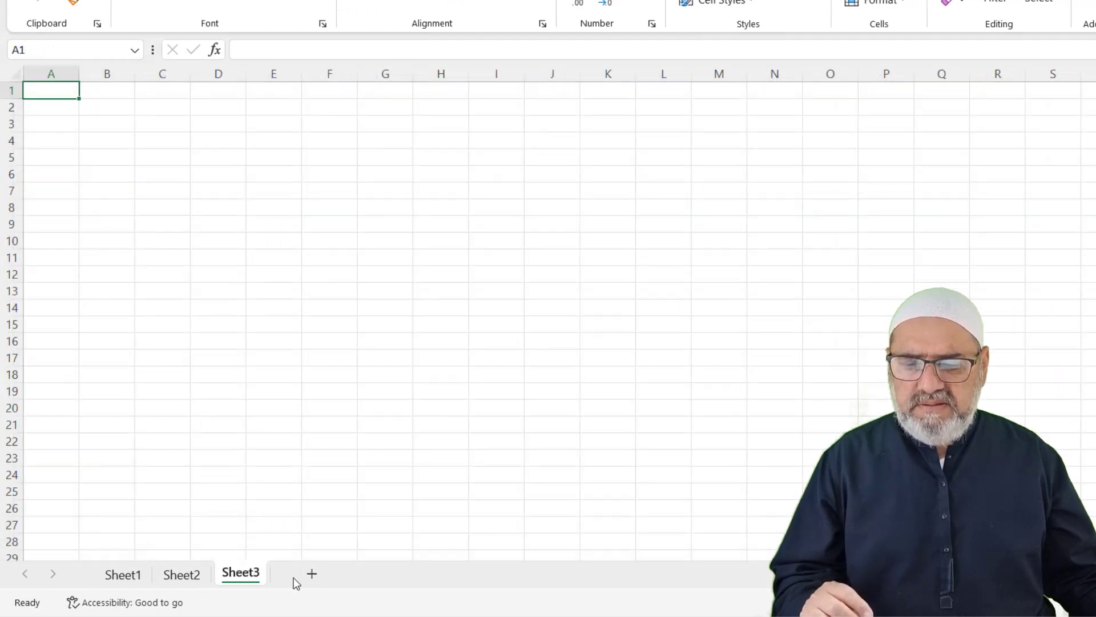
{"action": "left_click", "coordinate": [317, 578]}
{"action": "left_click", "coordinate": [371, 576]}
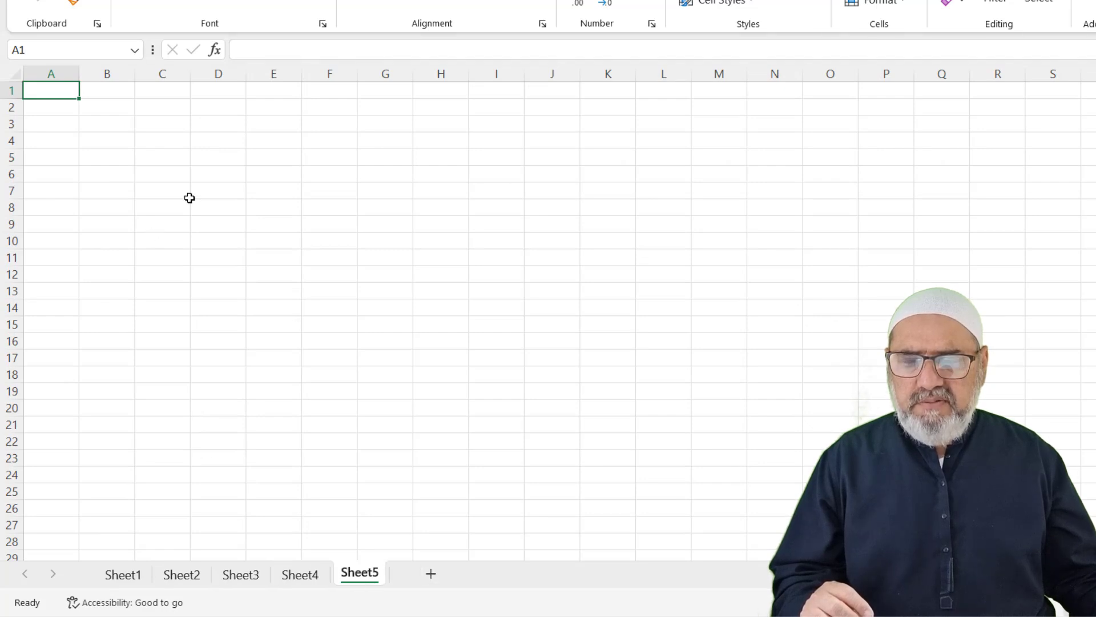
{"action": "right_click", "coordinate": [360, 577]}
{"action": "left_click", "coordinate": [402, 400]}
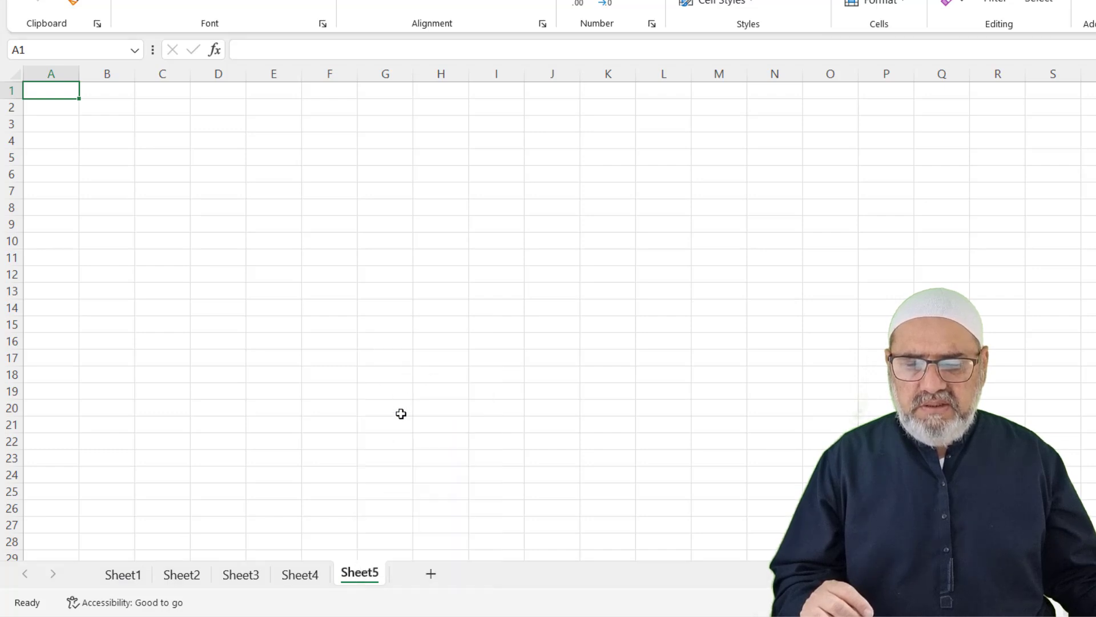
{"action": "right_click", "coordinate": [316, 577]}
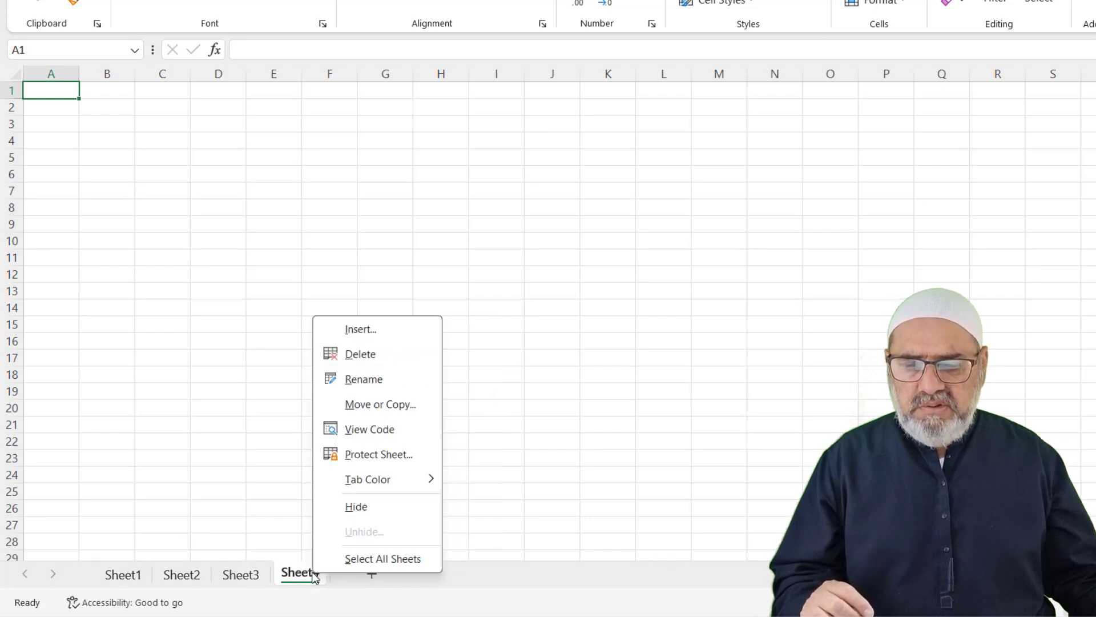
{"action": "left_click", "coordinate": [358, 356]}
{"action": "right_click", "coordinate": [241, 573]}
{"action": "left_click", "coordinate": [272, 358]}
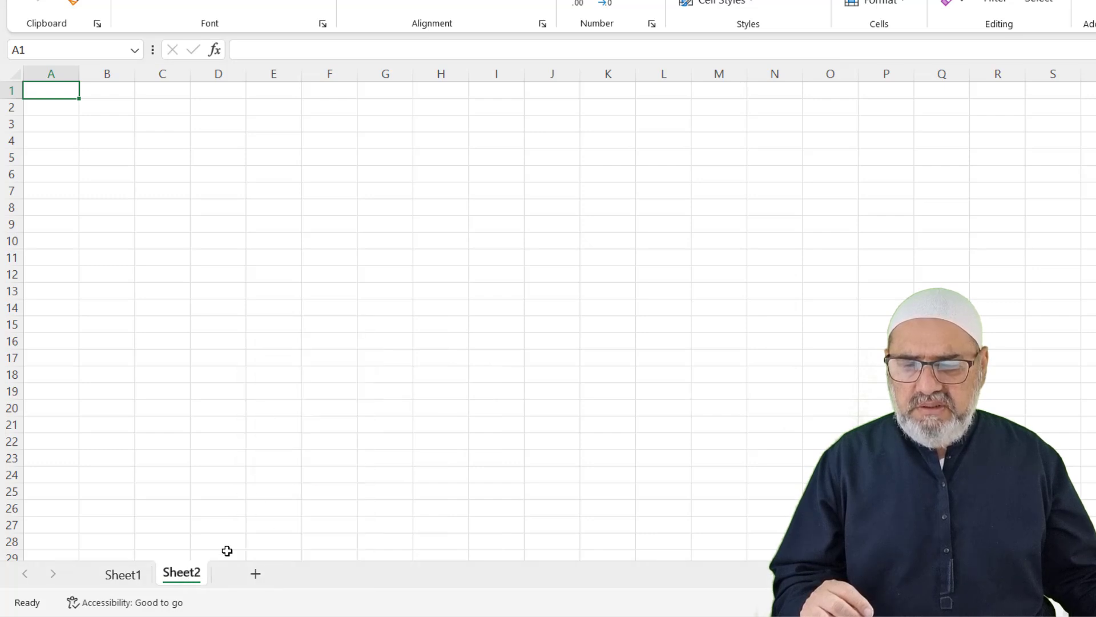
{"action": "right_click", "coordinate": [183, 575]}
{"action": "left_click", "coordinate": [234, 357]}
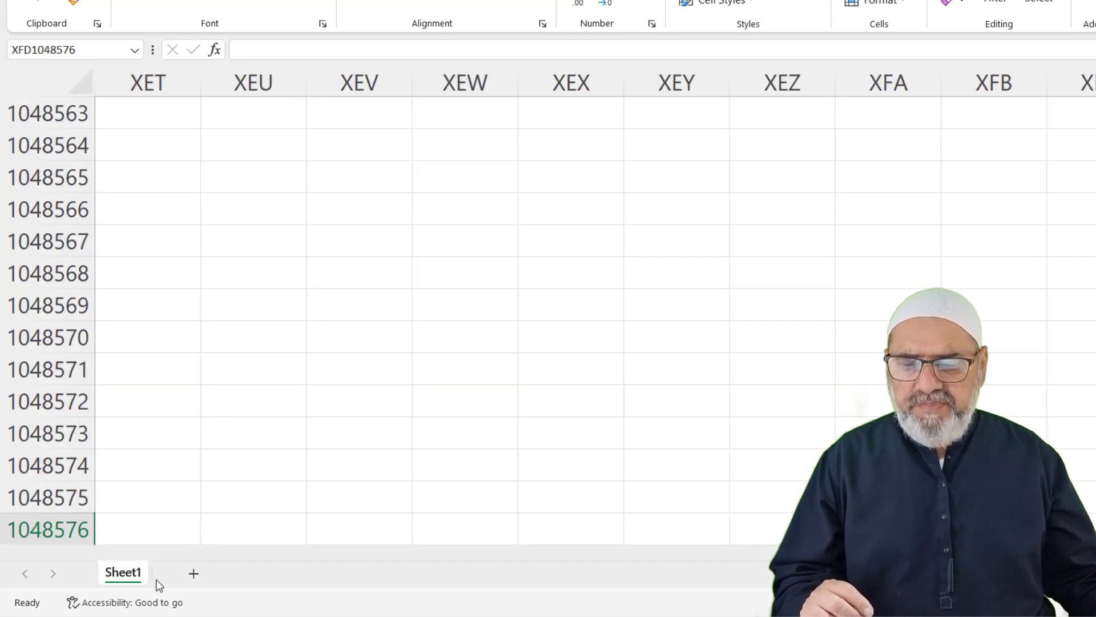
{"action": "right_click", "coordinate": [128, 577]}
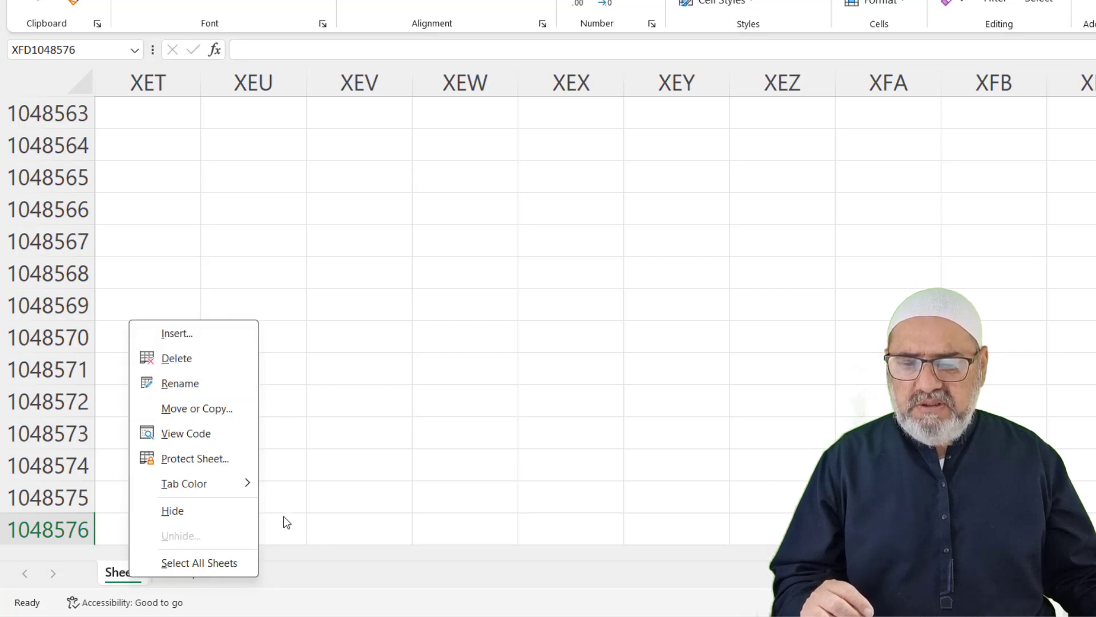
{"action": "left_click", "coordinate": [311, 597]}
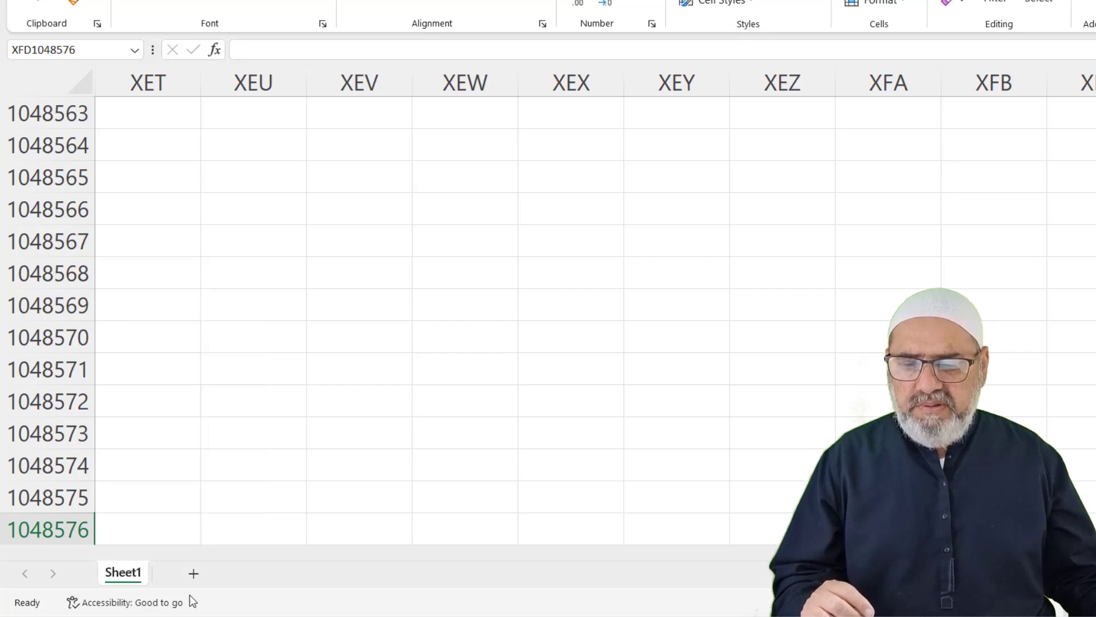
{"action": "double_click", "coordinate": [132, 575]}
{"action": "type", "text": "L"}
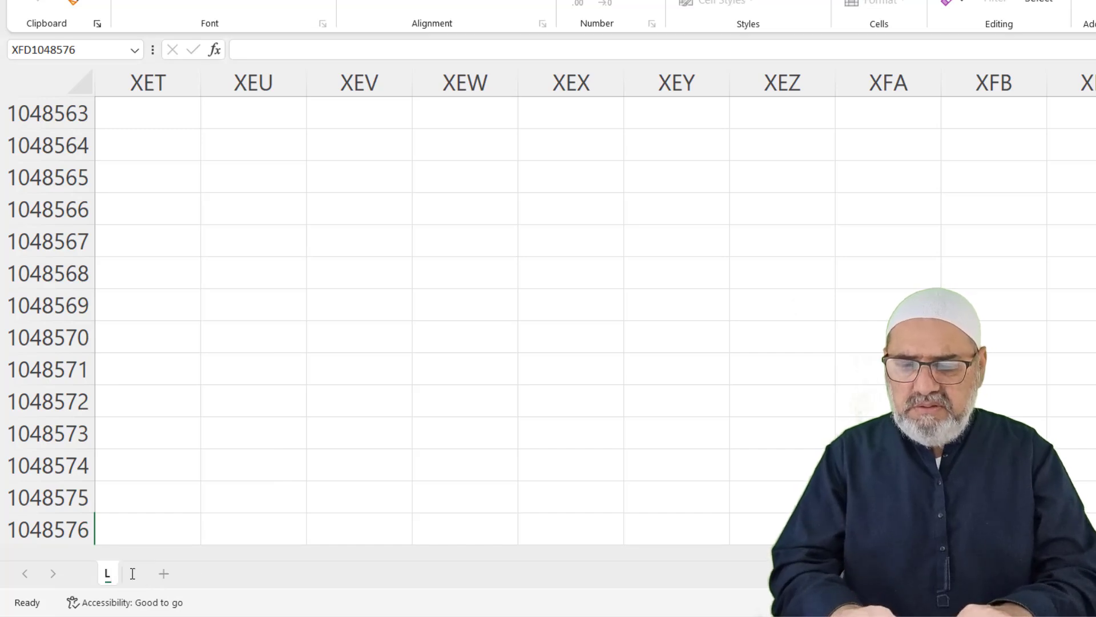
{"action": "type", "text": "esson-2"}
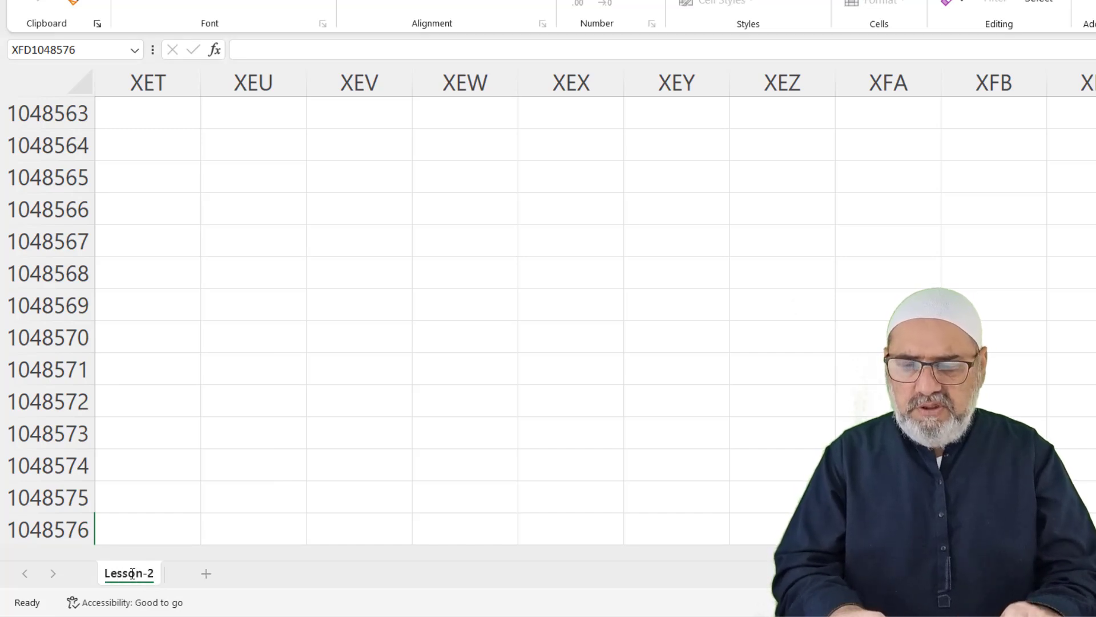
{"action": "left_click", "coordinate": [115, 526]}
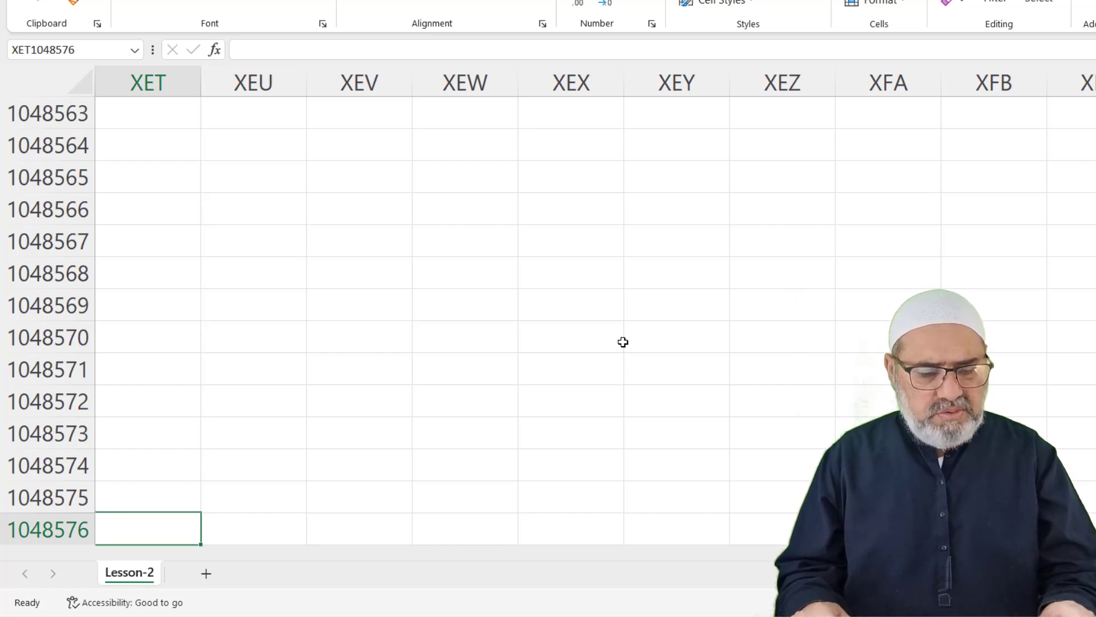
{"action": "key", "text": "ctrl+Home"}
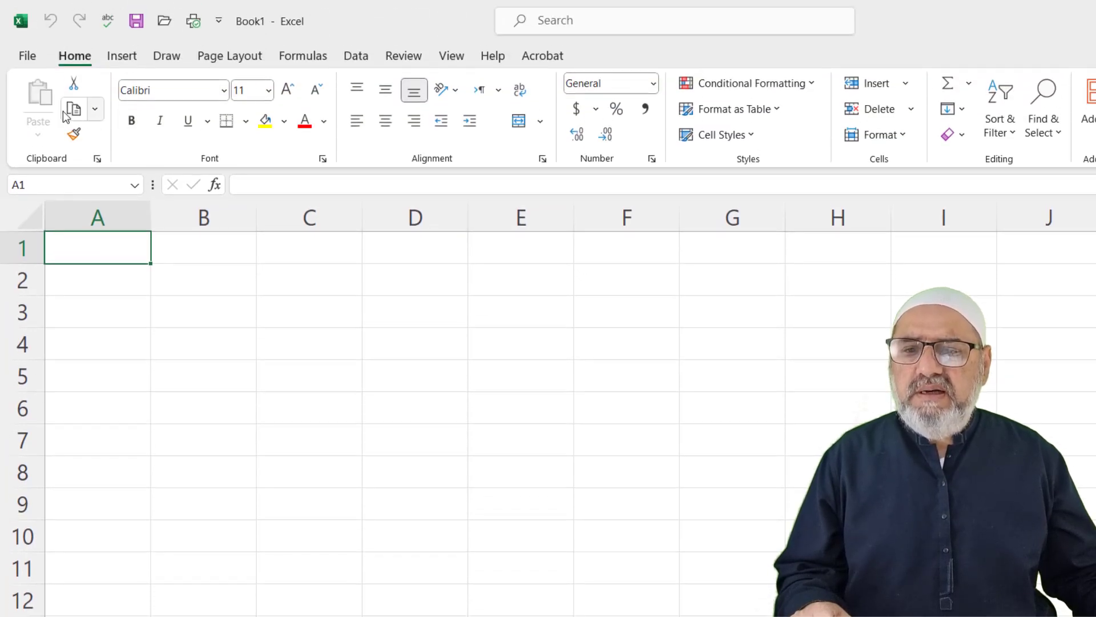
Open the File view and the save prompt, then back out without saving
{"action": "left_click", "coordinate": [29, 57]}
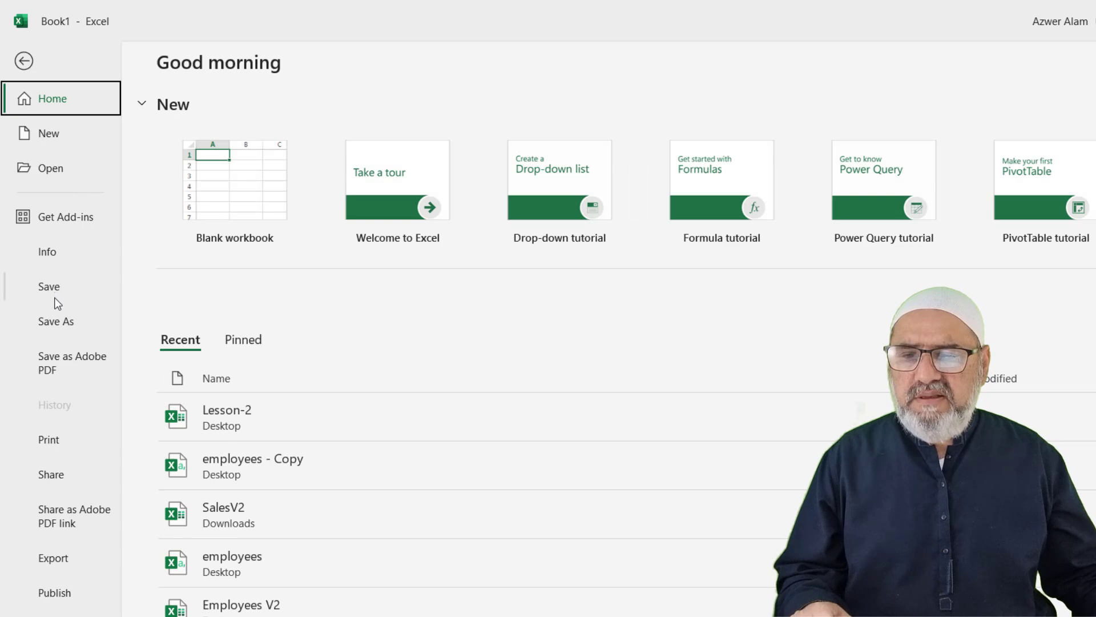
{"action": "left_click", "coordinate": [25, 62]}
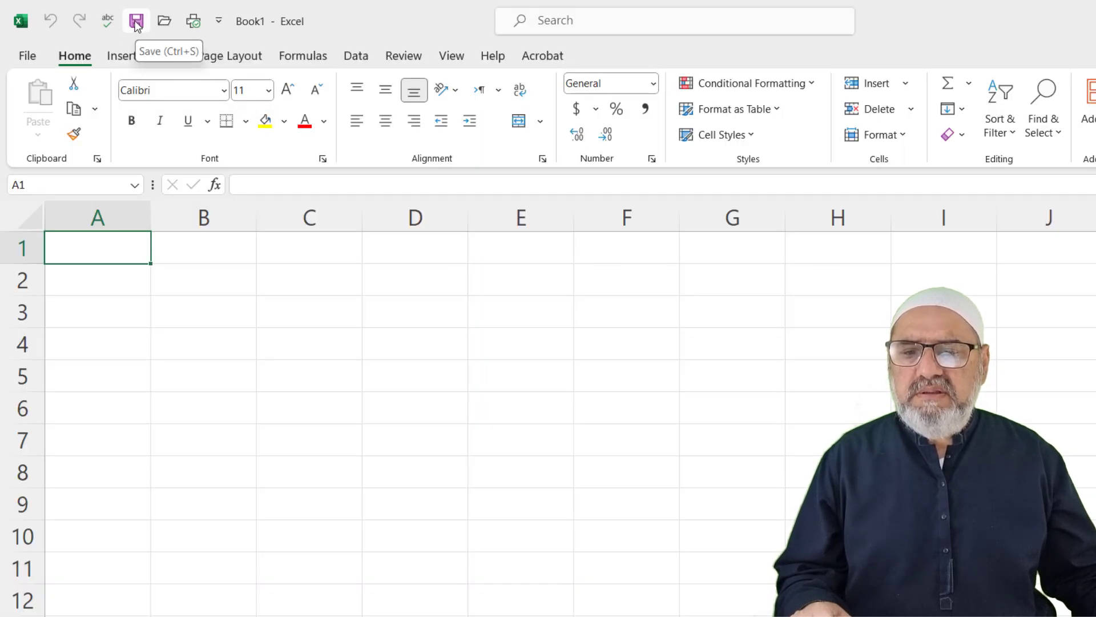
{"action": "left_click", "coordinate": [135, 23]}
{"action": "left_click", "coordinate": [810, 478]}
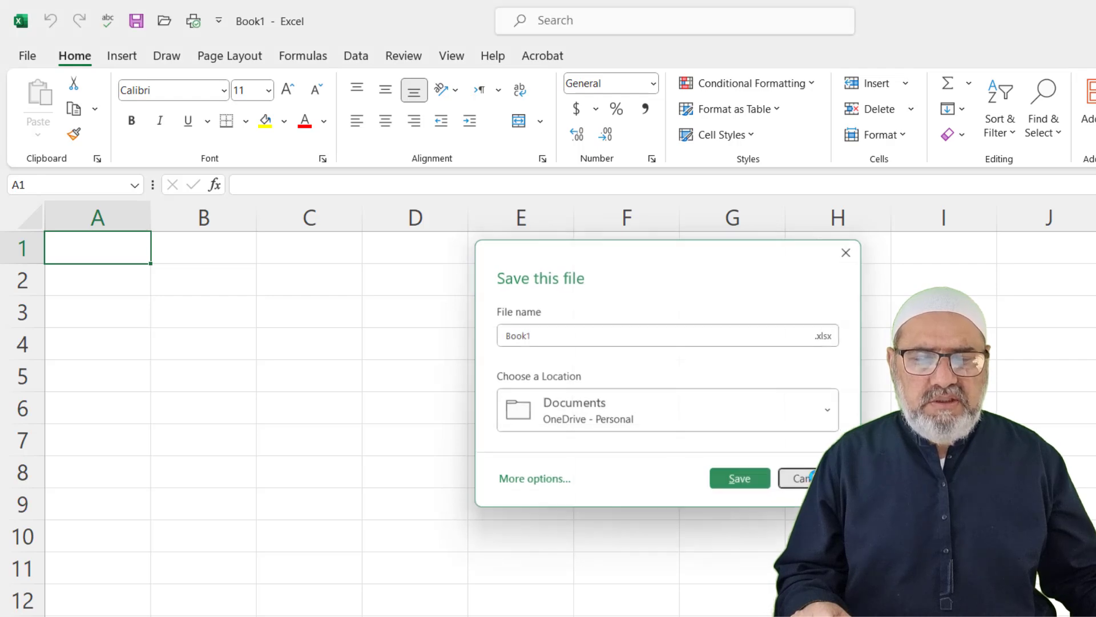
Save the workbook to the Desktop under the name Lesson-2
{"action": "key", "text": "ctrl+s"}
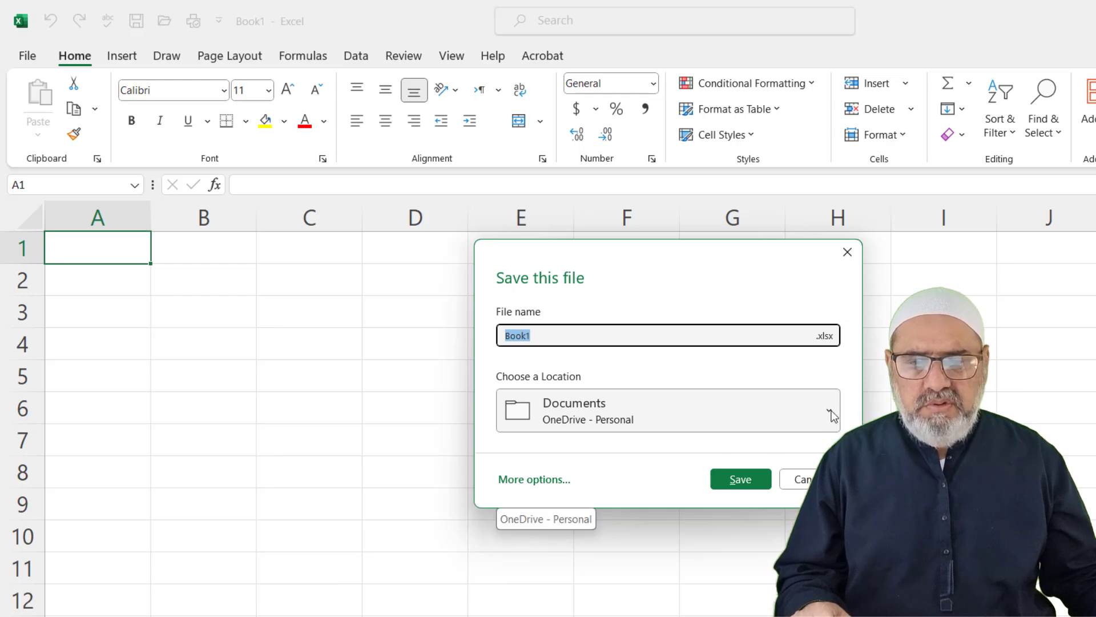
{"action": "left_click", "coordinate": [816, 411]}
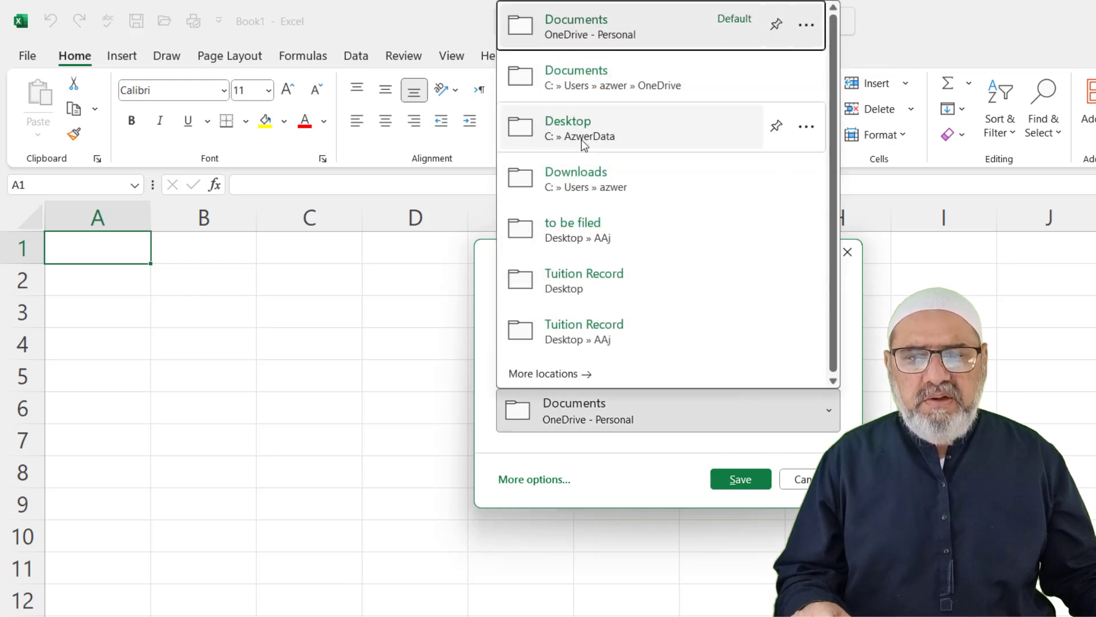
{"action": "left_click", "coordinate": [582, 141]}
{"action": "left_click", "coordinate": [544, 334]}
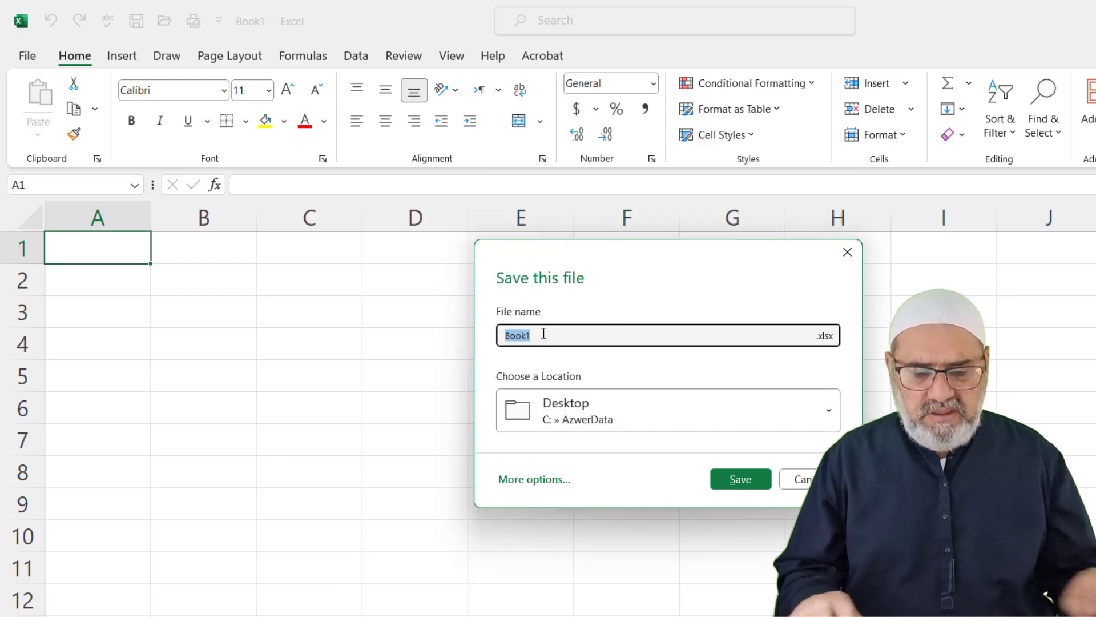
{"action": "type", "text": "Lesson-2"}
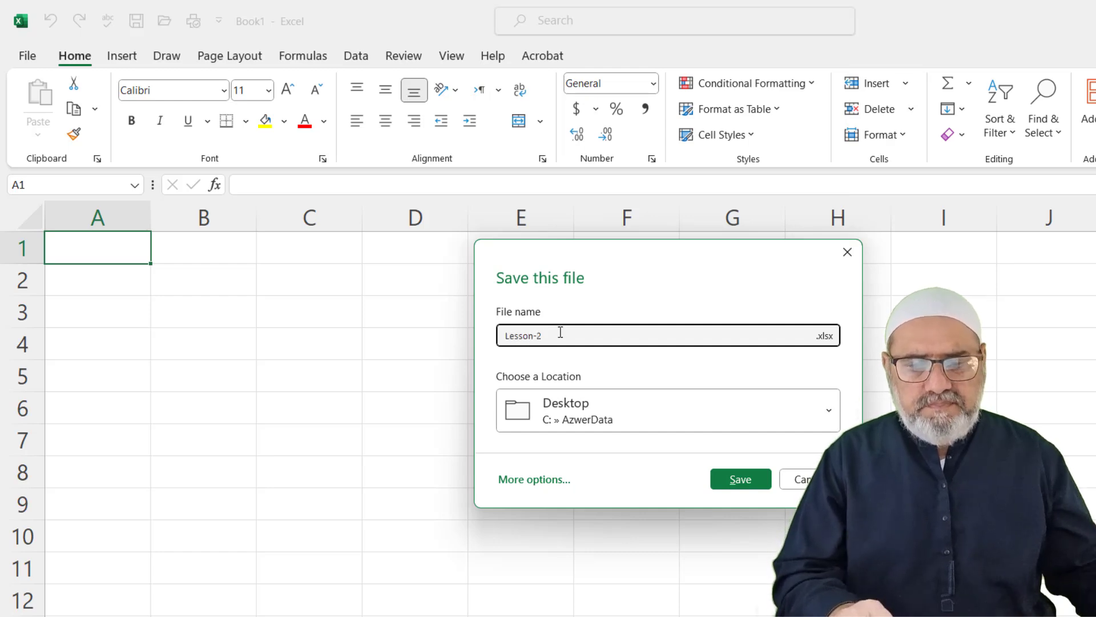
{"action": "left_click", "coordinate": [748, 478]}
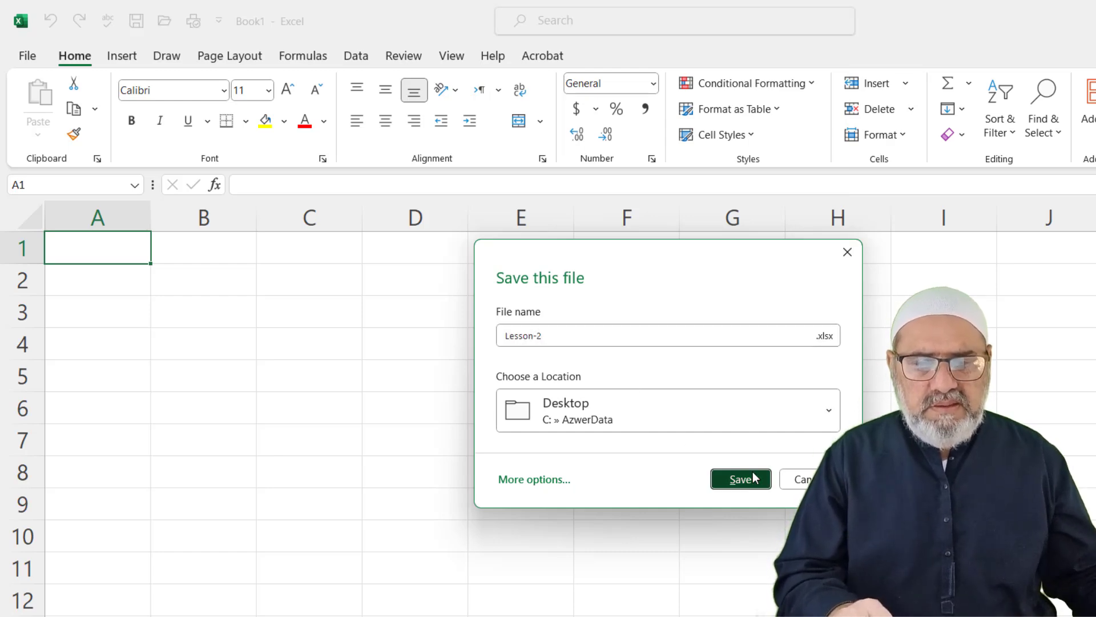
{"action": "left_click", "coordinate": [502, 345]}
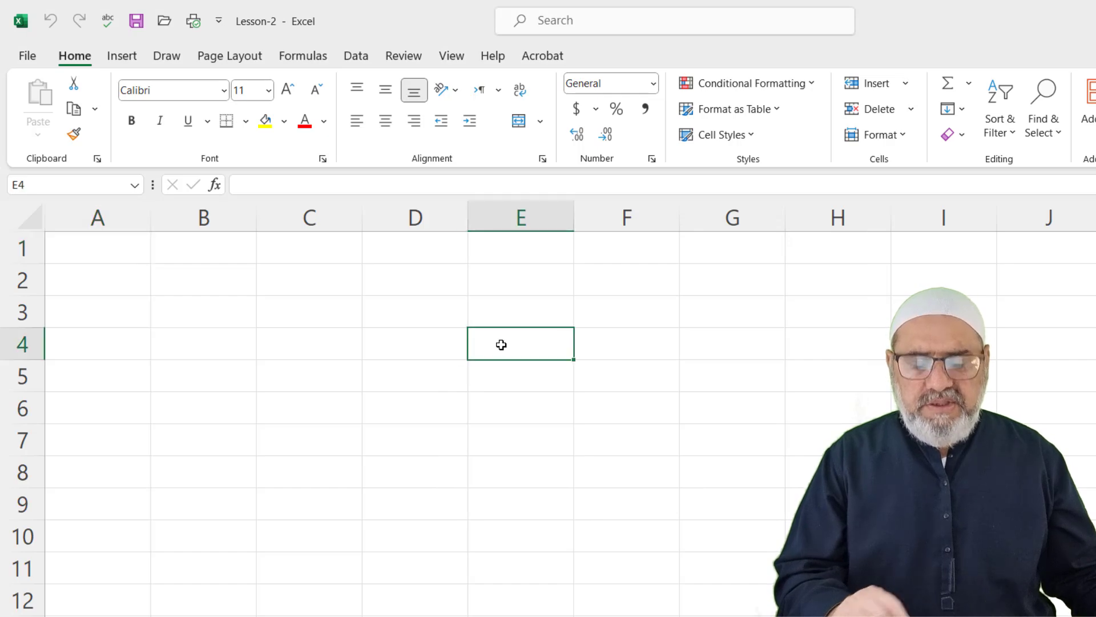
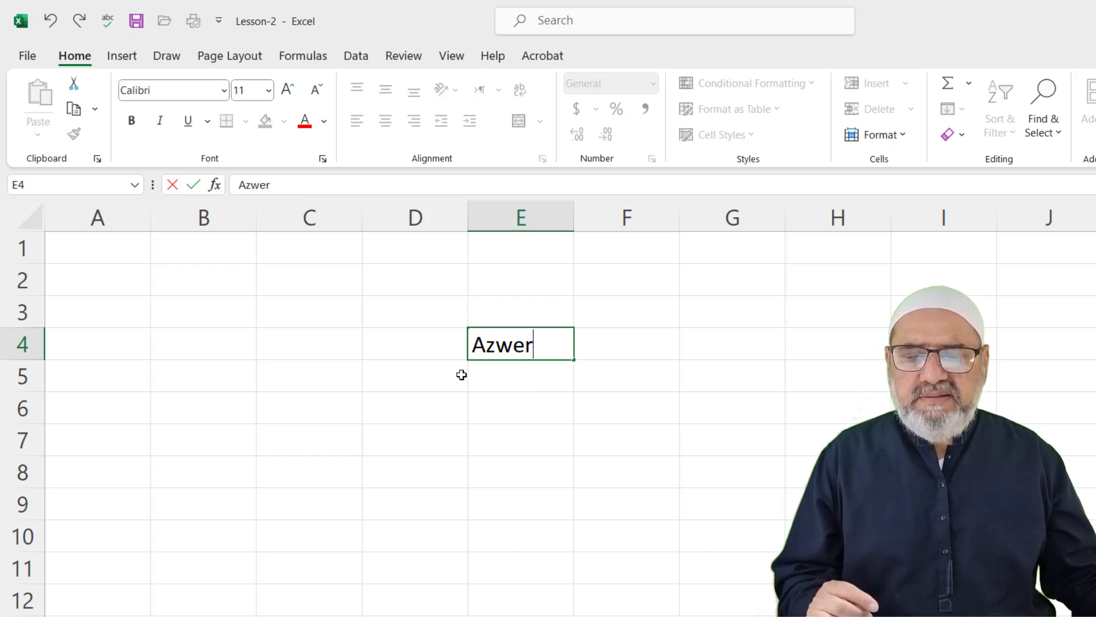
{"action": "left_click", "coordinate": [528, 411]}
{"action": "left_click", "coordinate": [534, 350]}
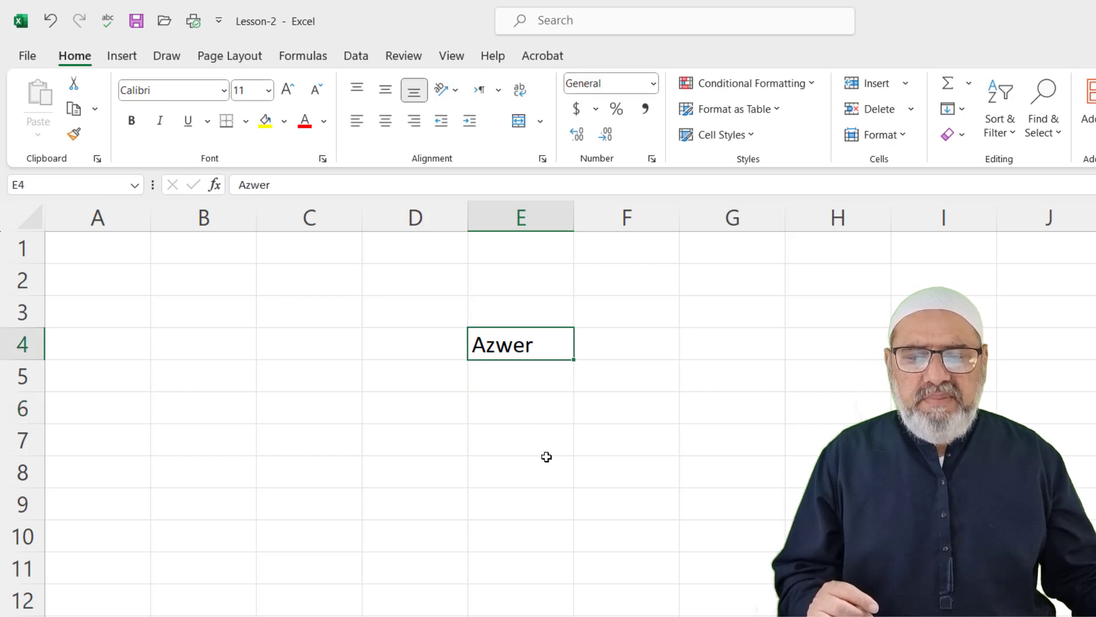
{"action": "left_click", "coordinate": [519, 472]}
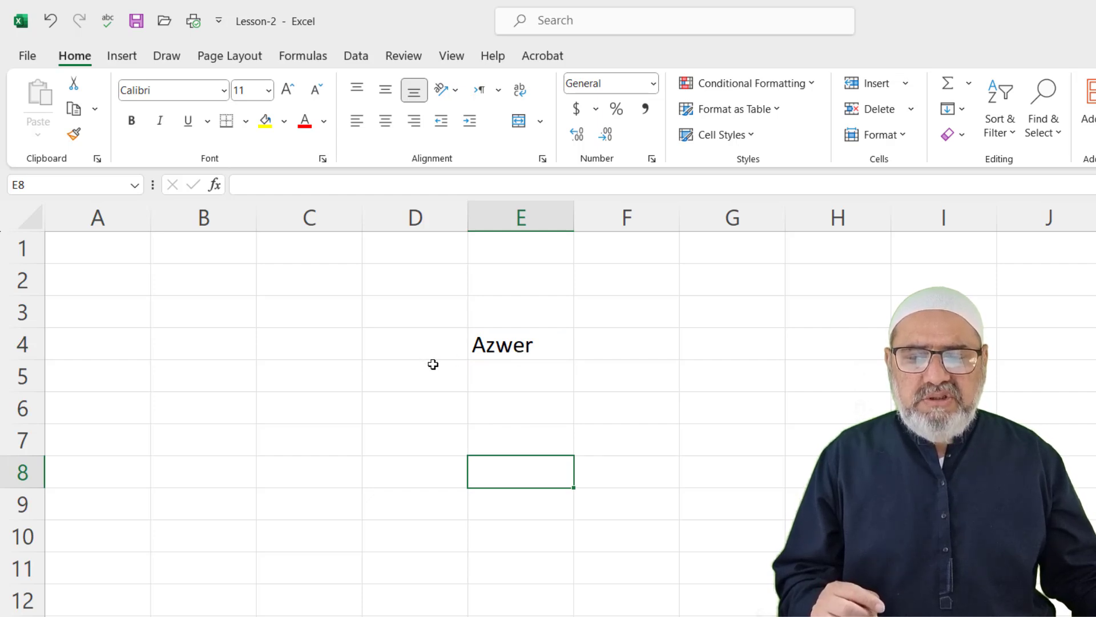
{"action": "left_click_drag", "start_coordinate": [369, 336], "coordinate": [794, 494]}
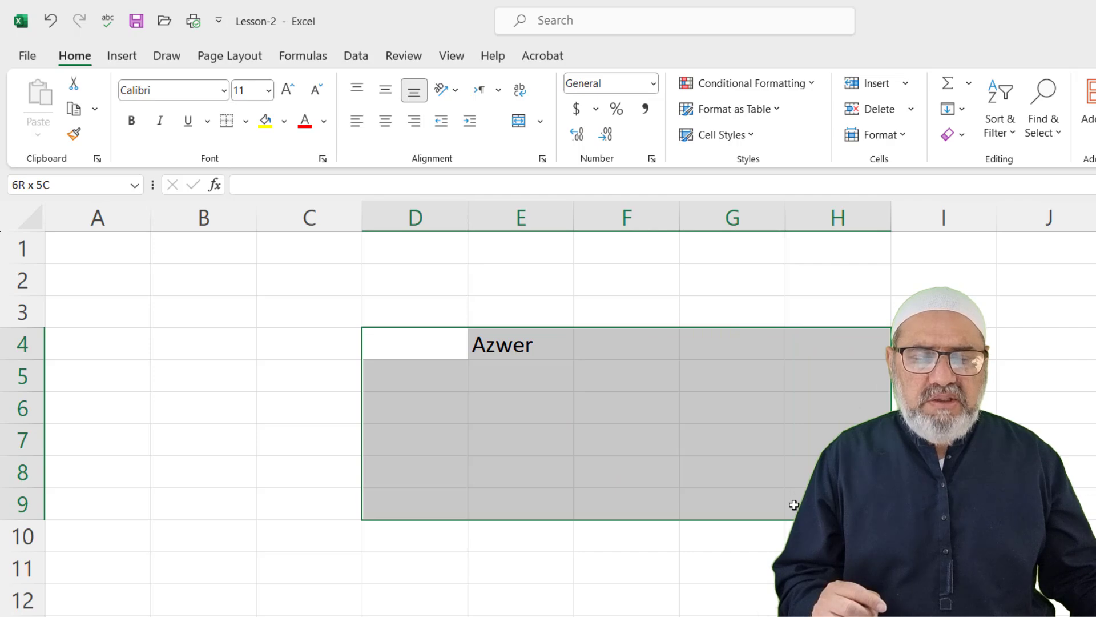
{"action": "left_click", "coordinate": [484, 386]}
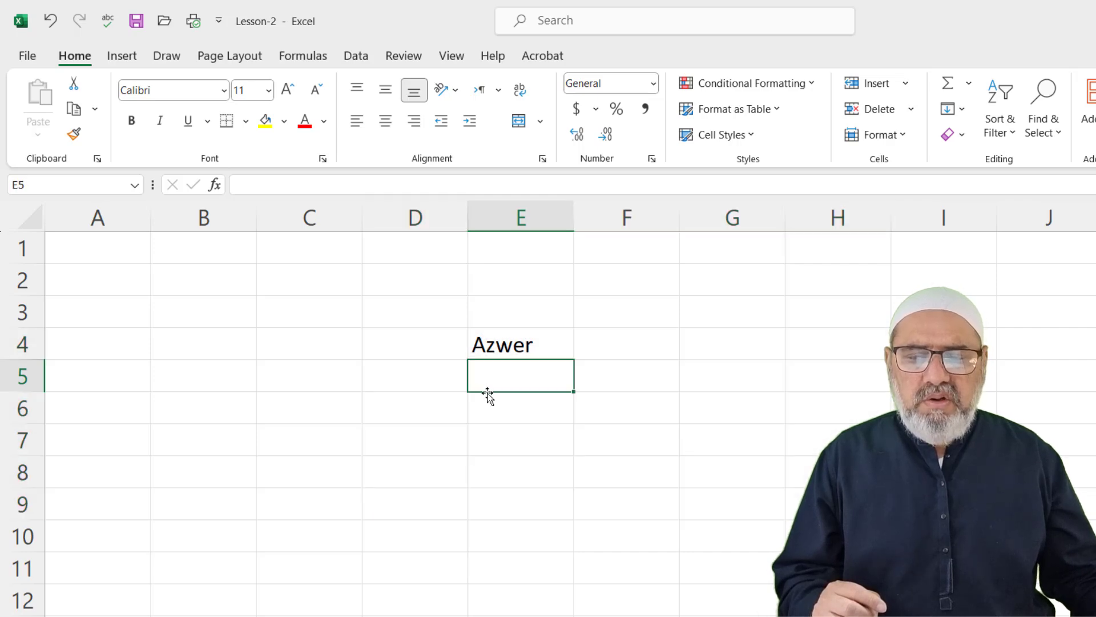
{"action": "left_click", "coordinate": [506, 346]}
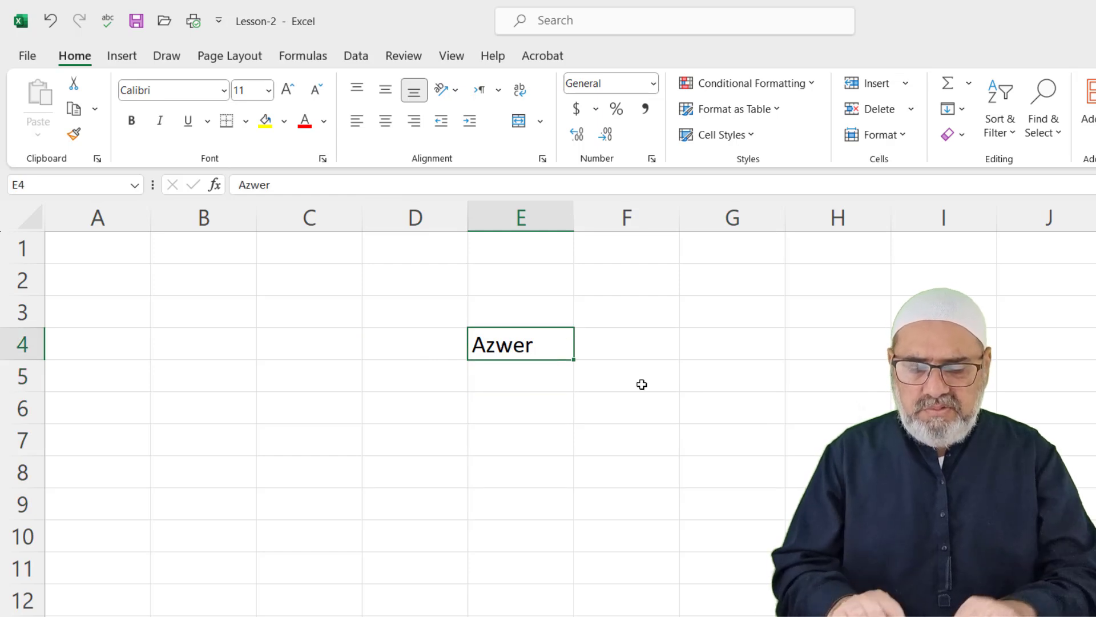
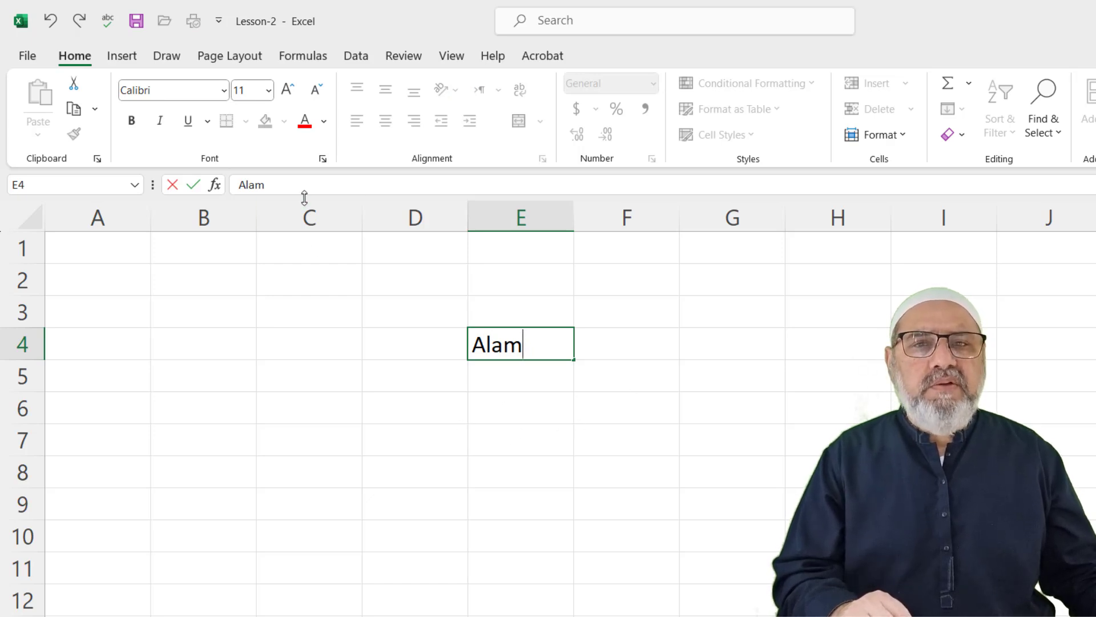
{"action": "left_click", "coordinate": [497, 396]}
{"action": "left_click", "coordinate": [516, 347]}
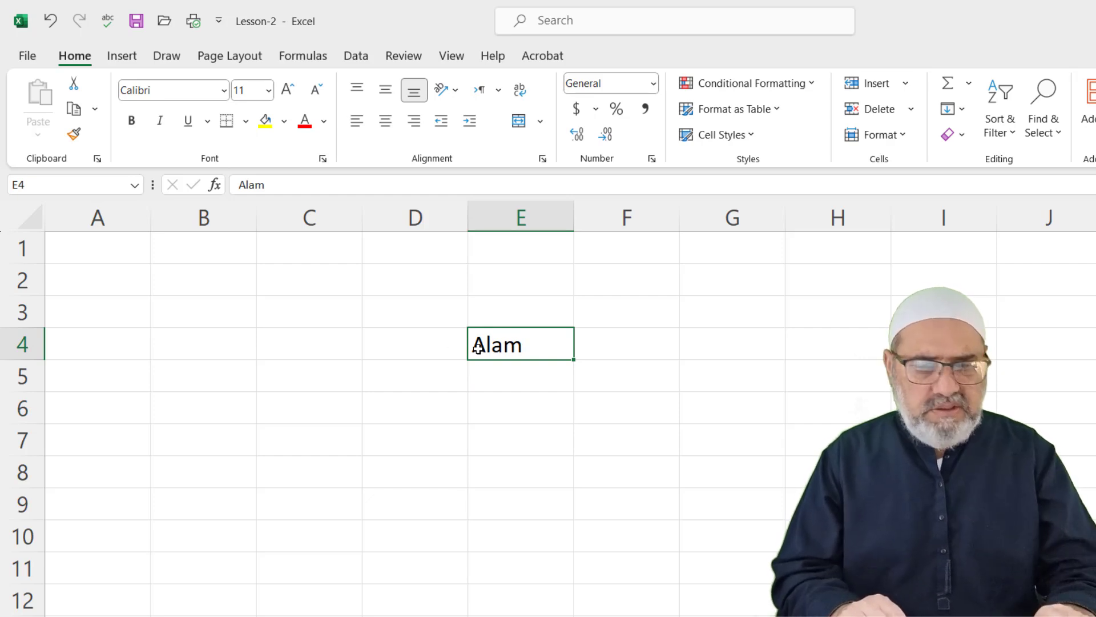
{"action": "key", "text": "BackSpace"}
{"action": "left_click", "coordinate": [401, 310]}
Enter Profit in D3, then move through cells I3 and D5 and back to D3
{"action": "type", "text": "Profit"}
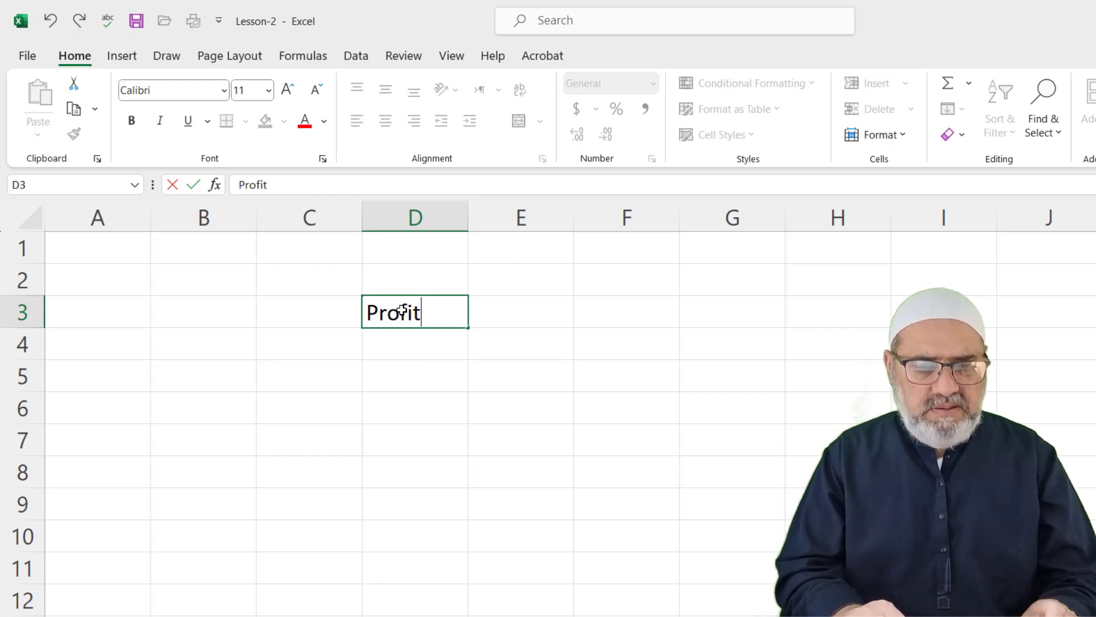
{"action": "key", "text": "Return"}
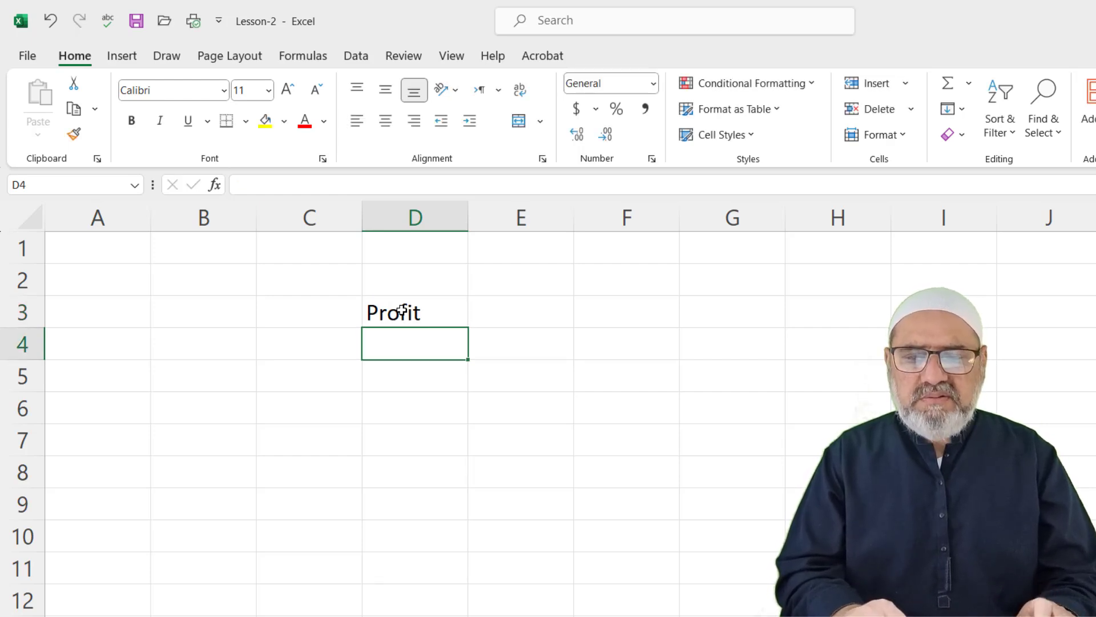
{"action": "left_click", "coordinate": [401, 310]}
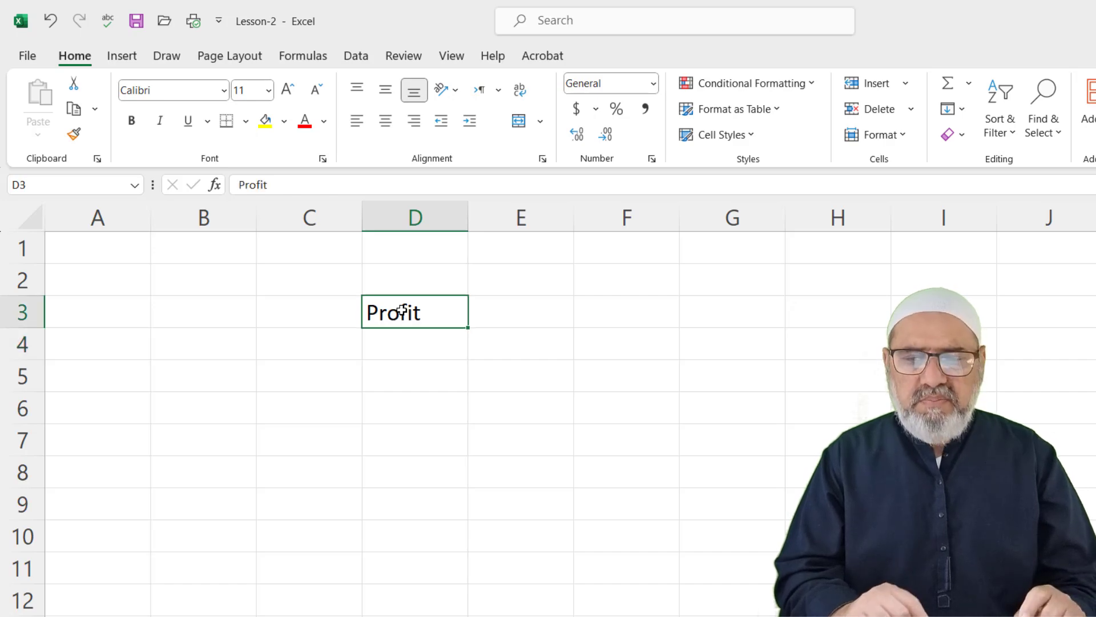
{"action": "key", "text": "Right"}
{"action": "key", "text": "Right"}
{"action": "key", "text": "Right"}
{"action": "key", "text": "Right"}
{"action": "key", "text": "Right"}
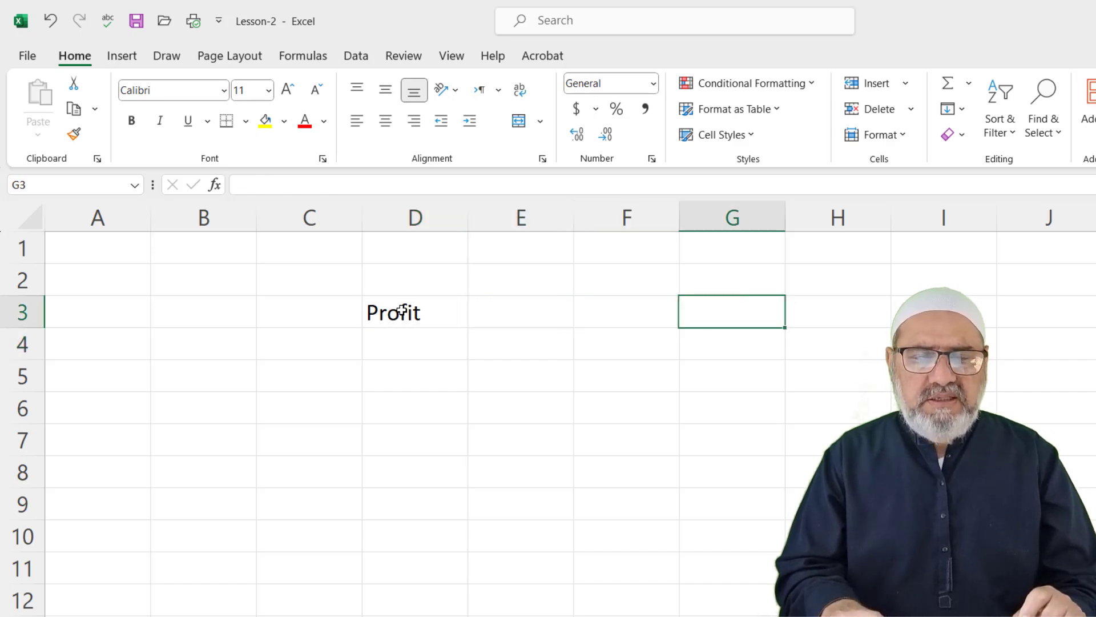
{"action": "left_click", "coordinate": [424, 380]}
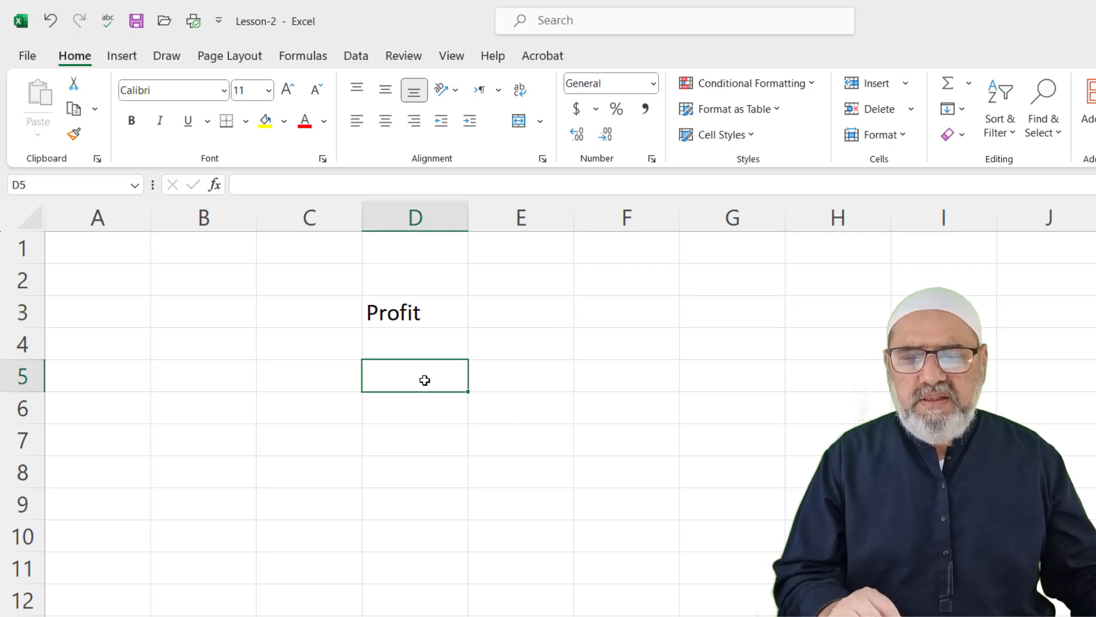
{"action": "left_click", "coordinate": [397, 312]}
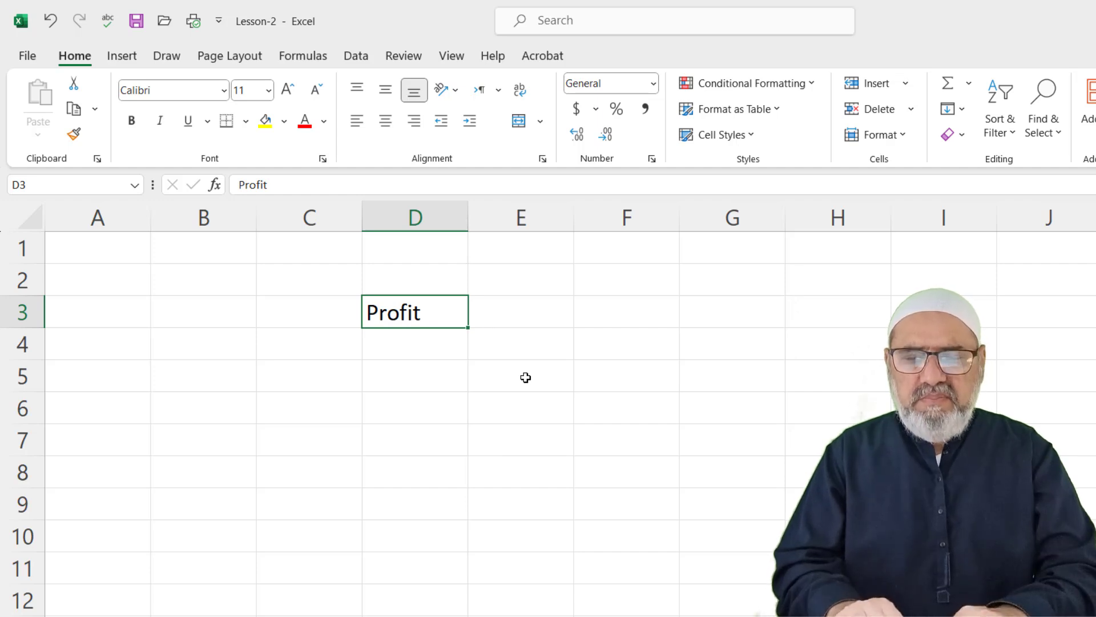
Replace stray text in D3 with Profit, then reopen D3 for editing with F2
{"action": "type", "text": "az"}
{"action": "key", "text": "BackSpace"}
{"action": "key", "text": "BackSpace"}
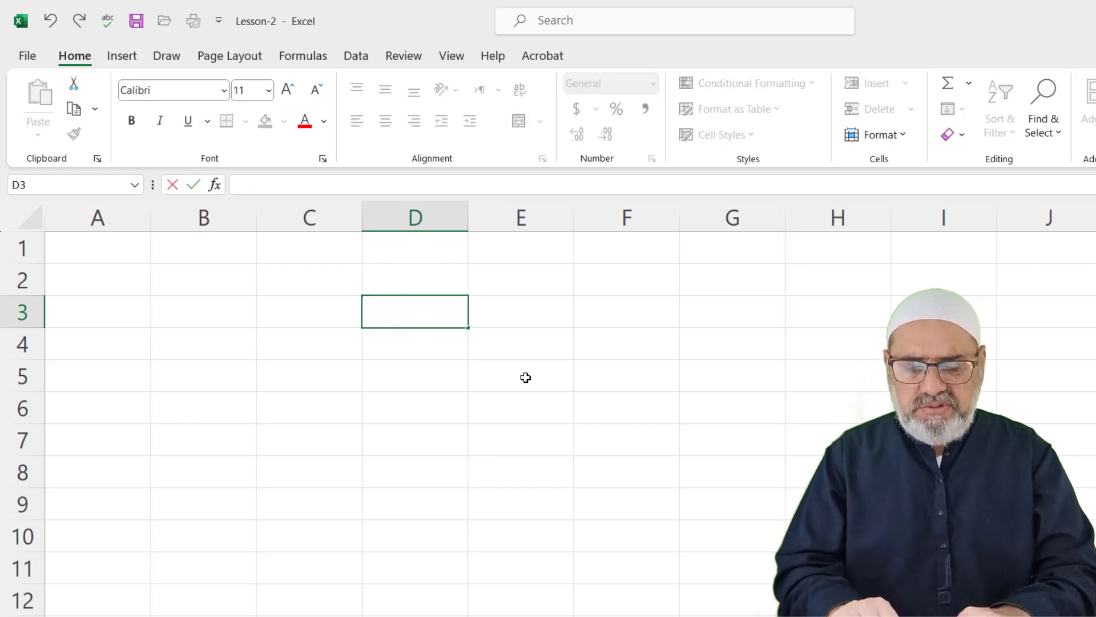
{"action": "type", "text": "Profit"}
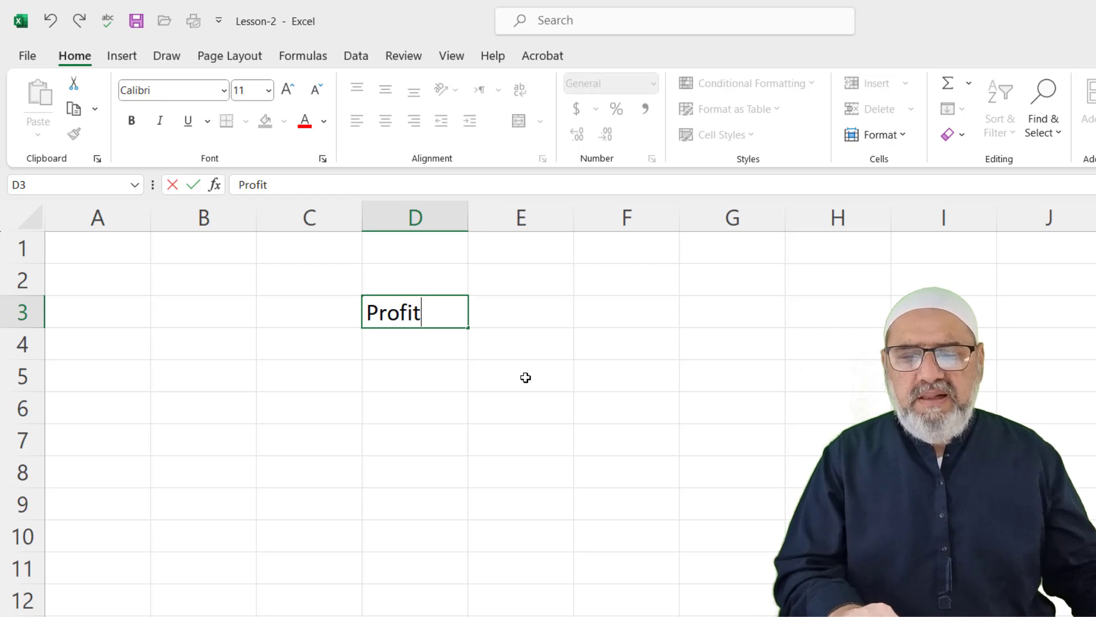
{"action": "left_click", "coordinate": [511, 399]}
{"action": "left_click", "coordinate": [446, 316]}
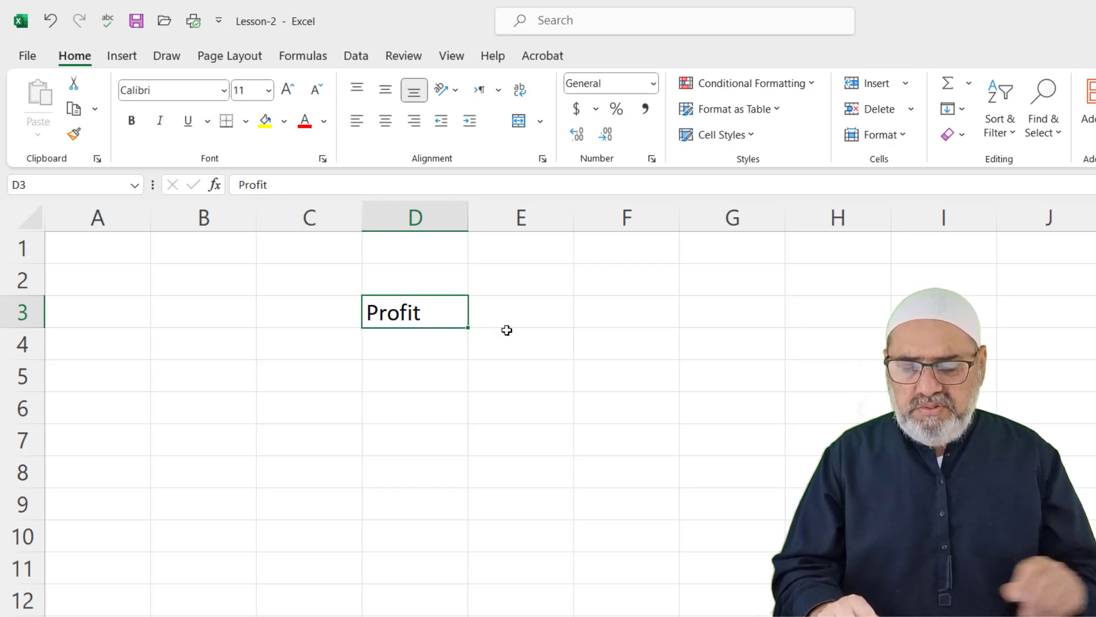
{"action": "key", "text": "F2"}
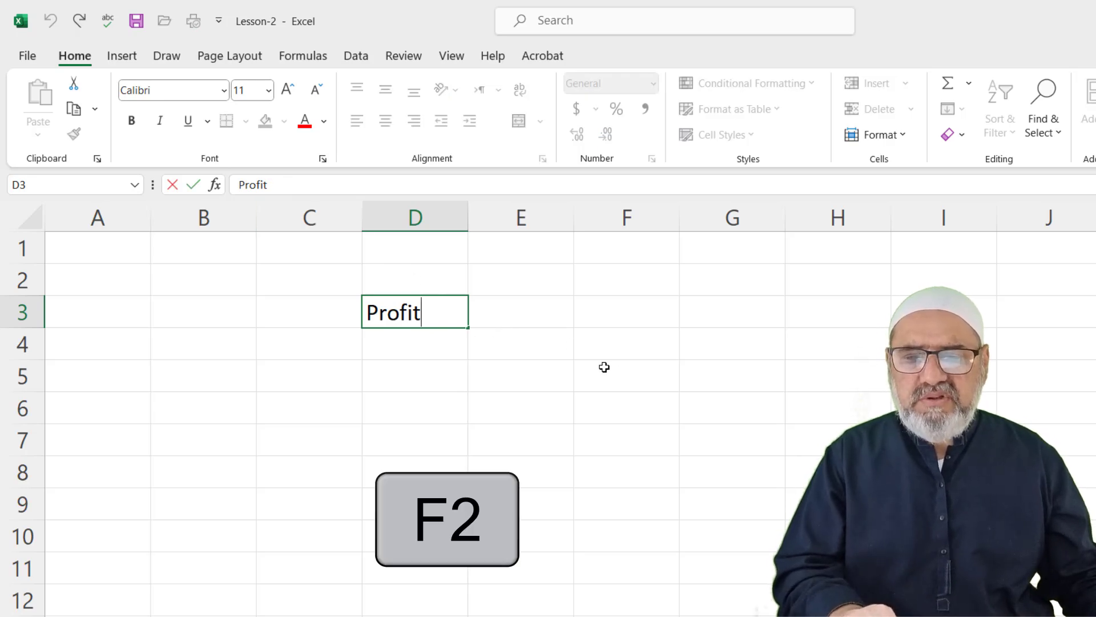
{"action": "type", "text": "and Loss a"}
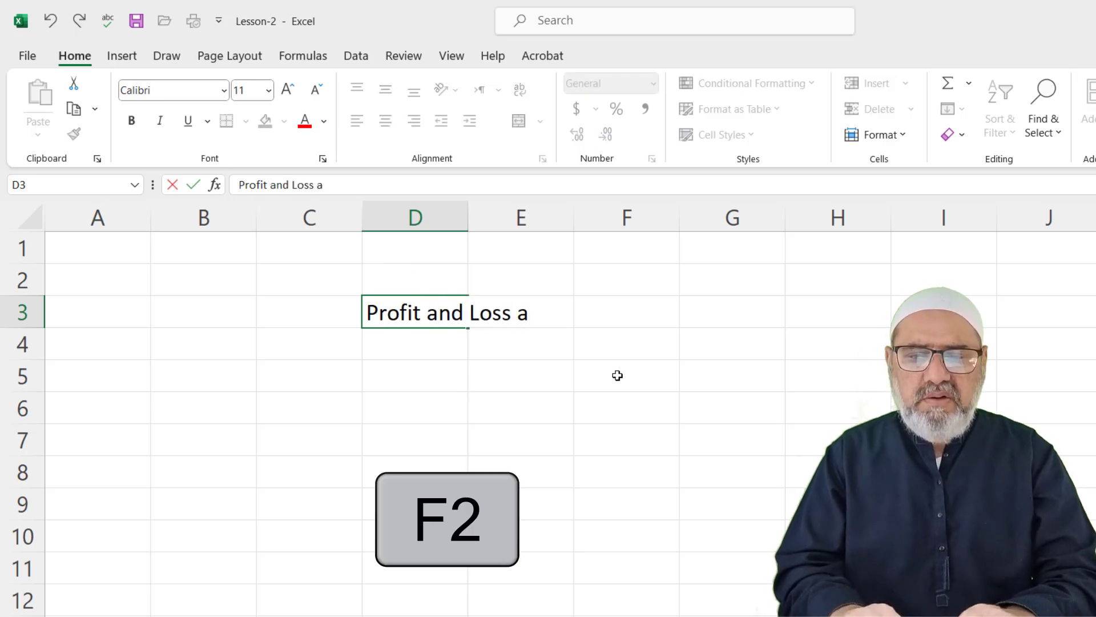
{"action": "key", "text": "BackSpace"}
{"action": "type", "text": "Sta"}
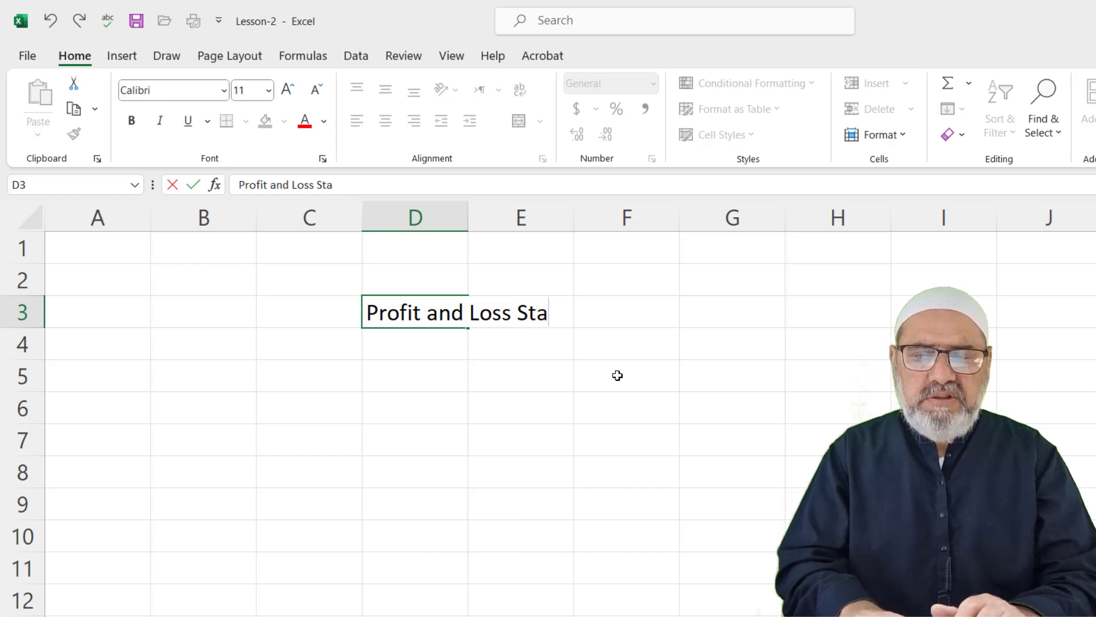
{"action": "type", "text": "tement"}
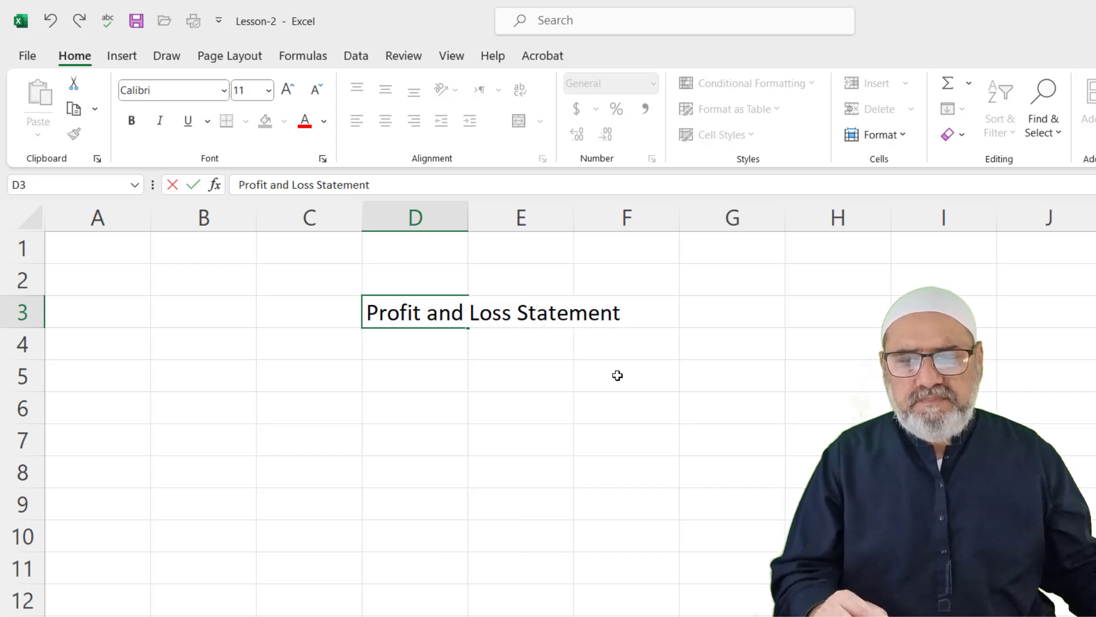
{"action": "left_click", "coordinate": [618, 375]}
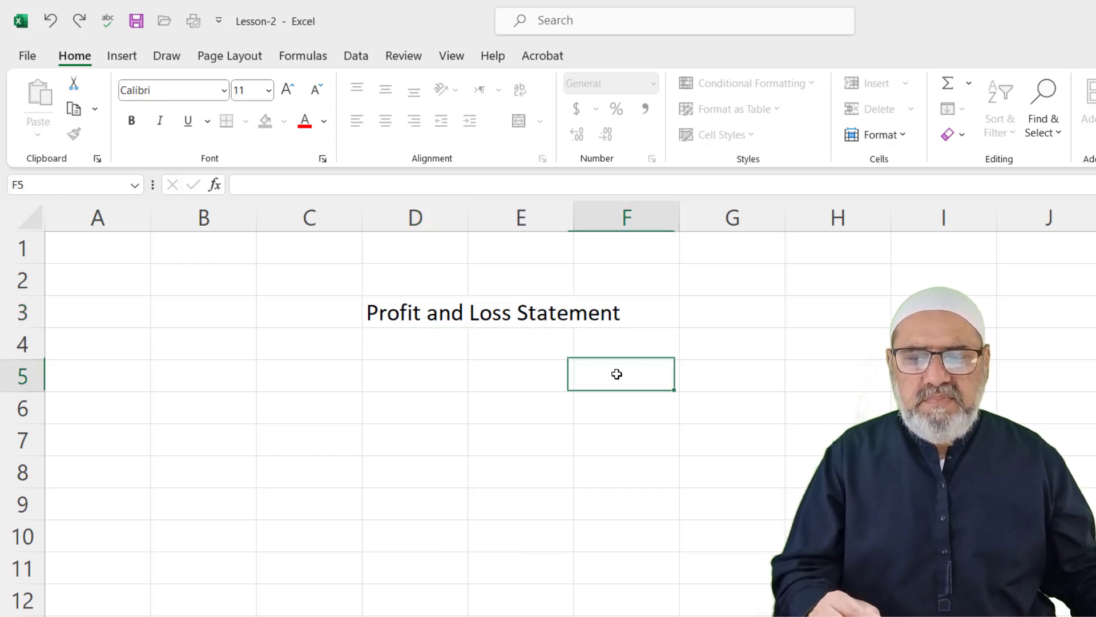
{"action": "left_click", "coordinate": [409, 312]}
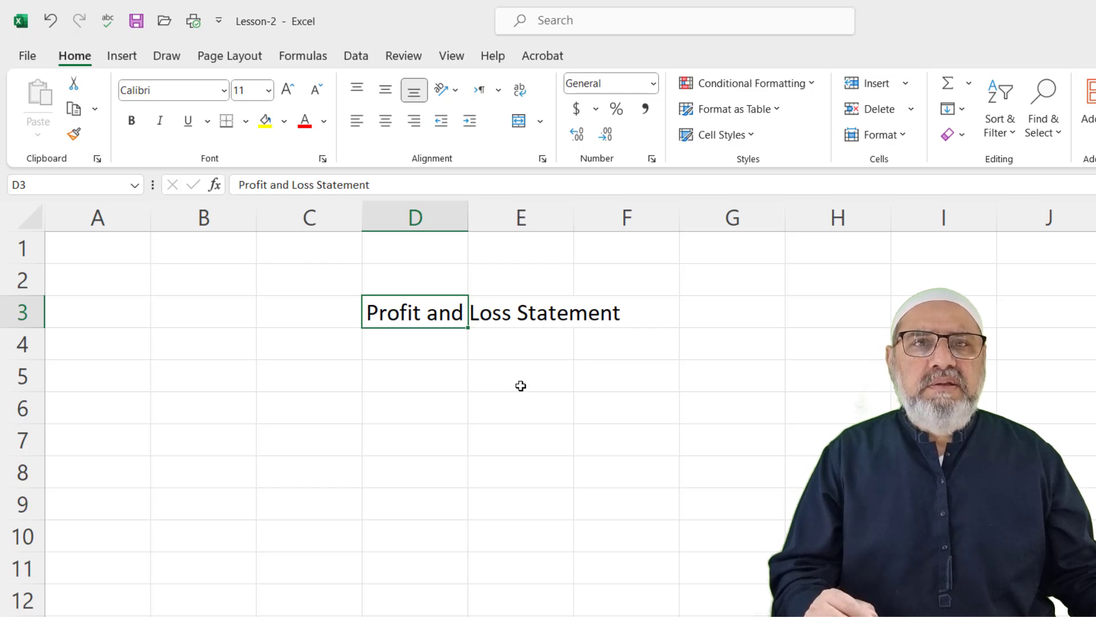
{"action": "left_click", "coordinate": [387, 183]}
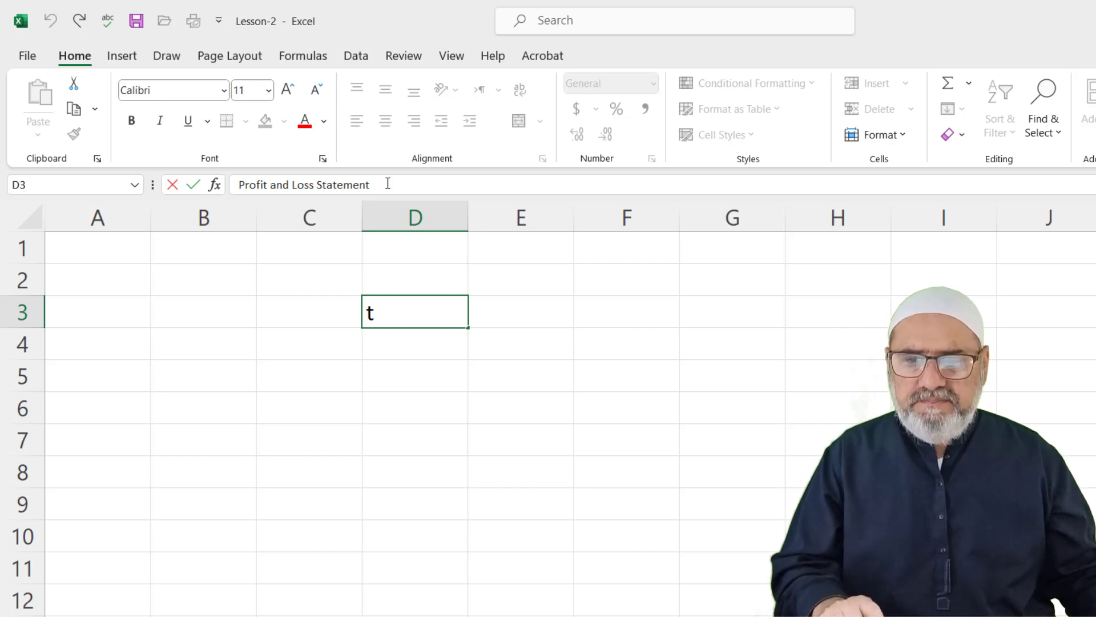
{"action": "left_click", "coordinate": [426, 320]}
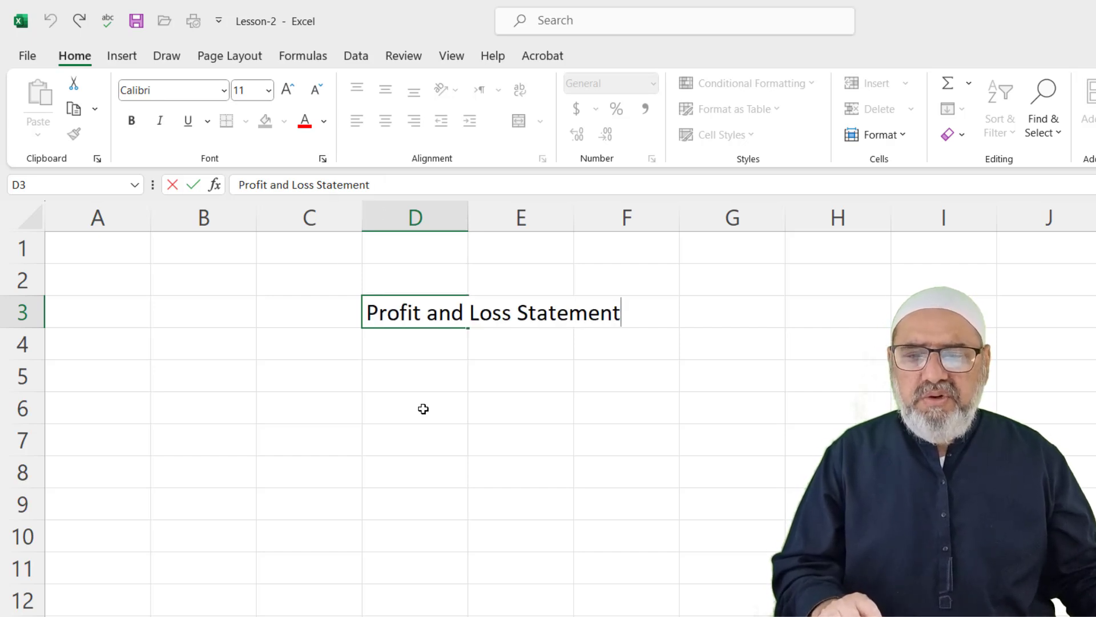
{"action": "left_click", "coordinate": [399, 186]}
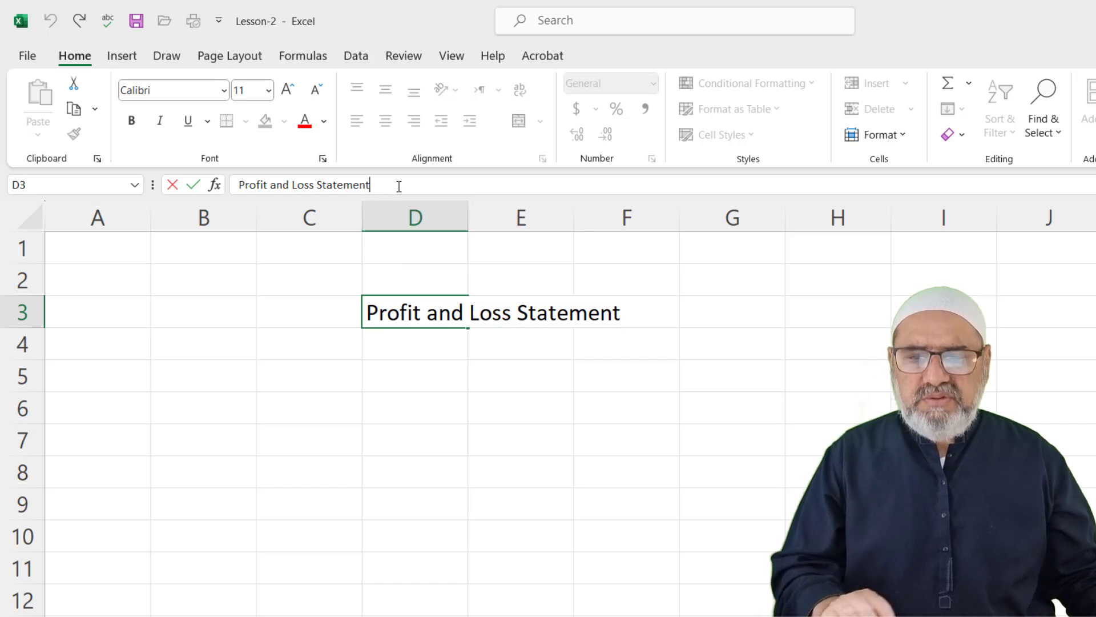
{"action": "type", "text": "r"}
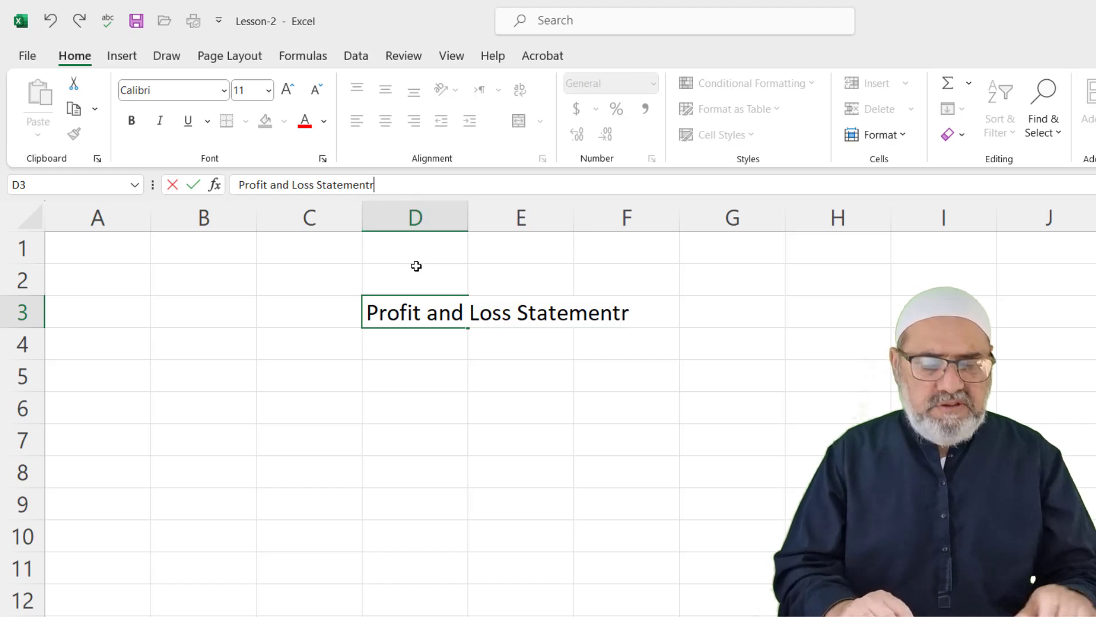
{"action": "left_click", "coordinate": [454, 421]}
{"action": "left_click", "coordinate": [431, 319]}
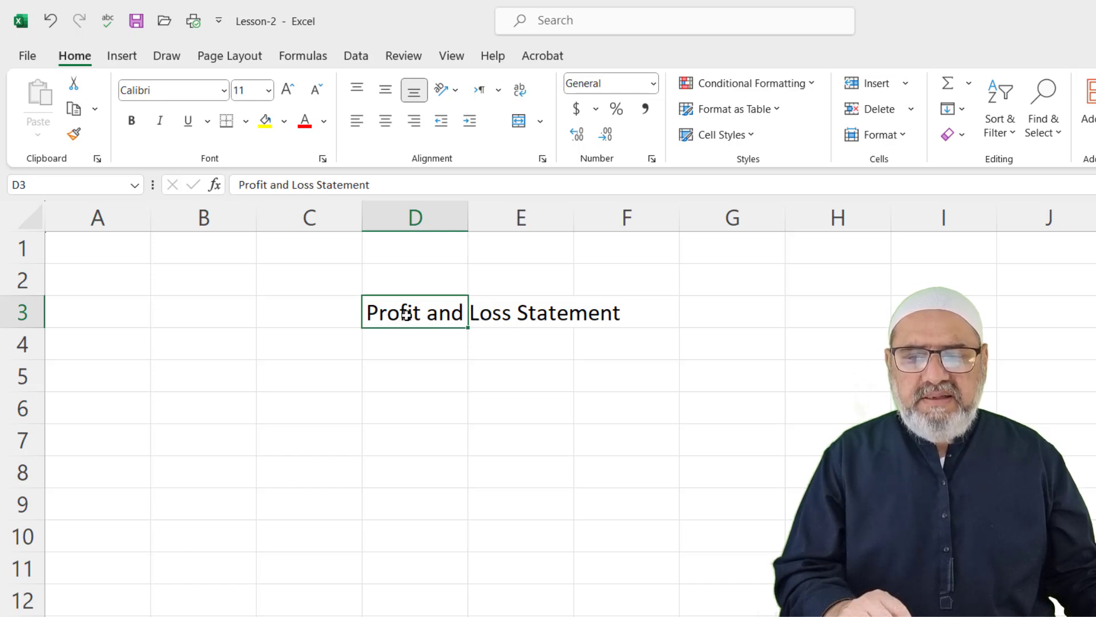
{"action": "left_click", "coordinate": [519, 357]}
{"action": "left_click", "coordinate": [495, 319]}
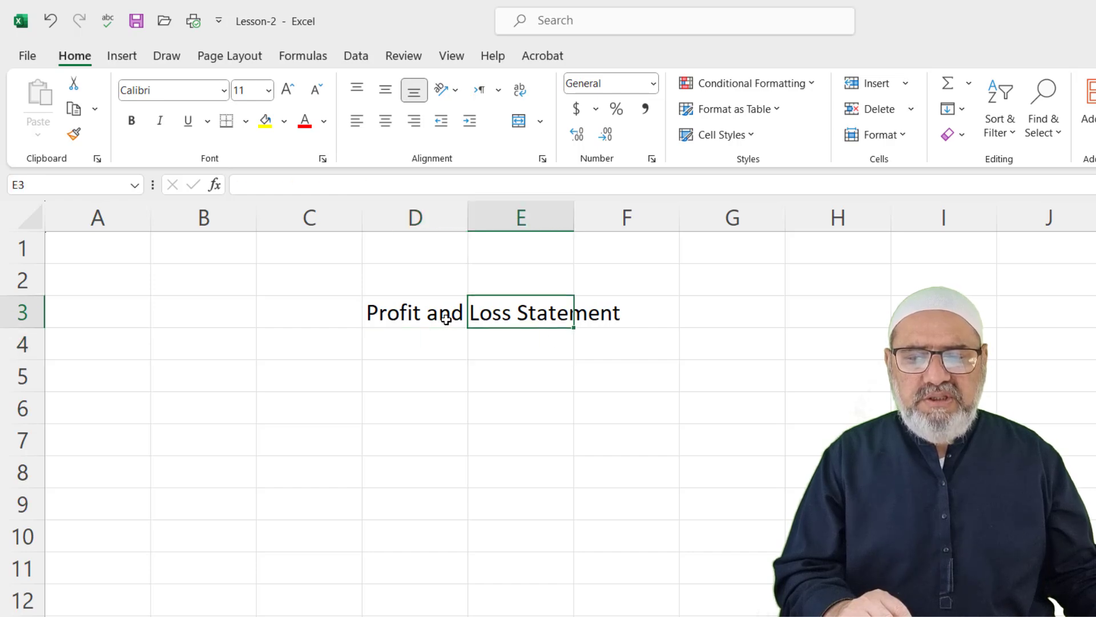
{"action": "left_click", "coordinate": [420, 314]}
{"action": "left_click", "coordinate": [598, 314]}
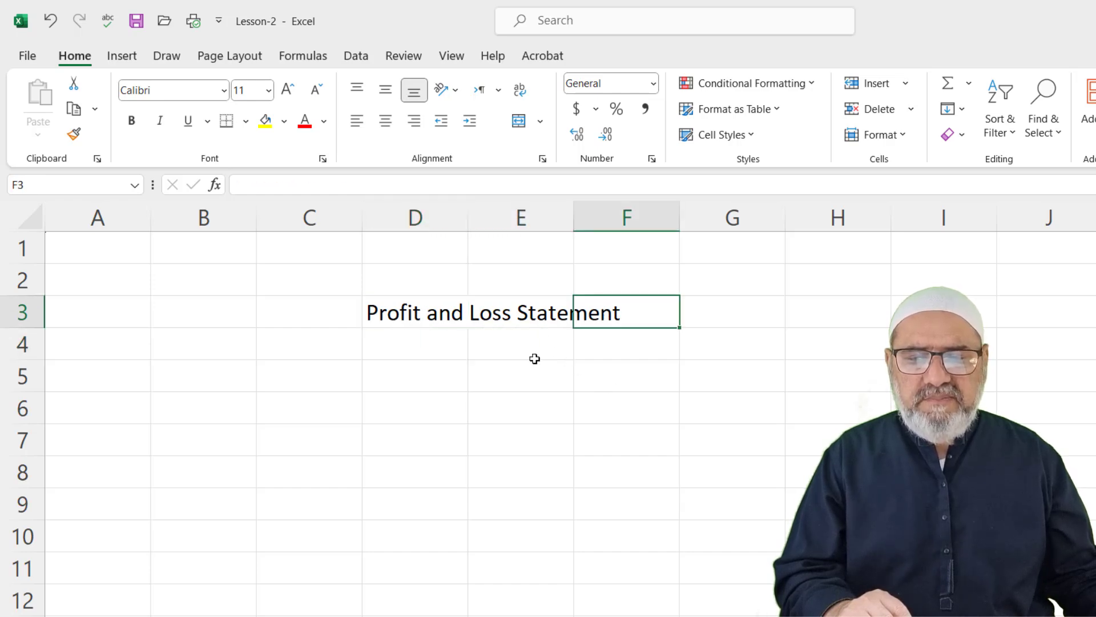
{"action": "left_click", "coordinate": [406, 316]}
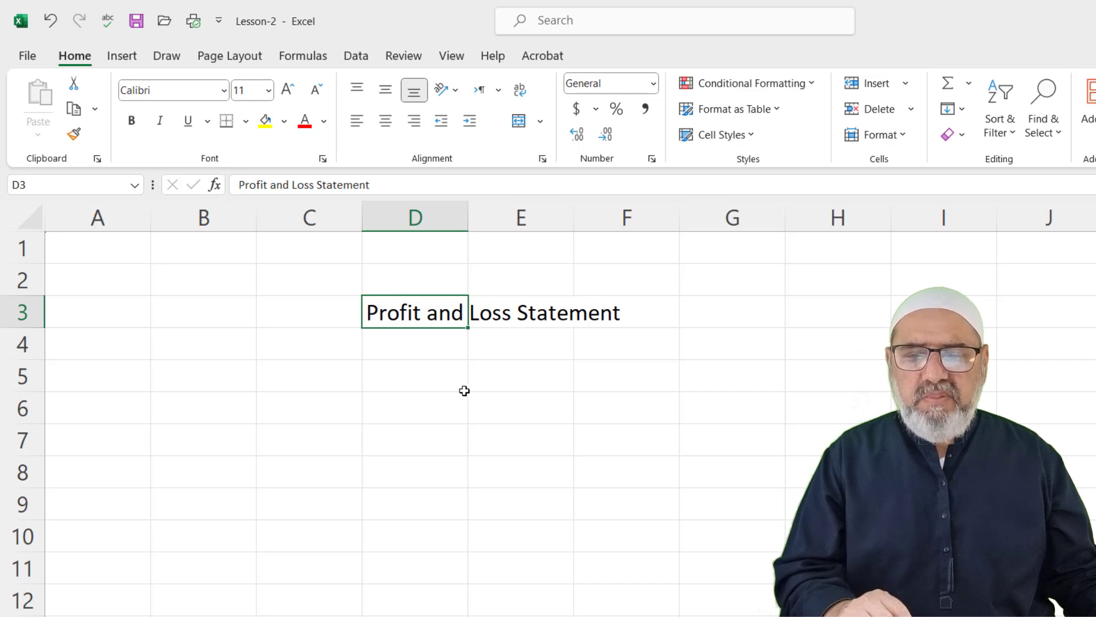
{"action": "left_click", "coordinate": [510, 314]}
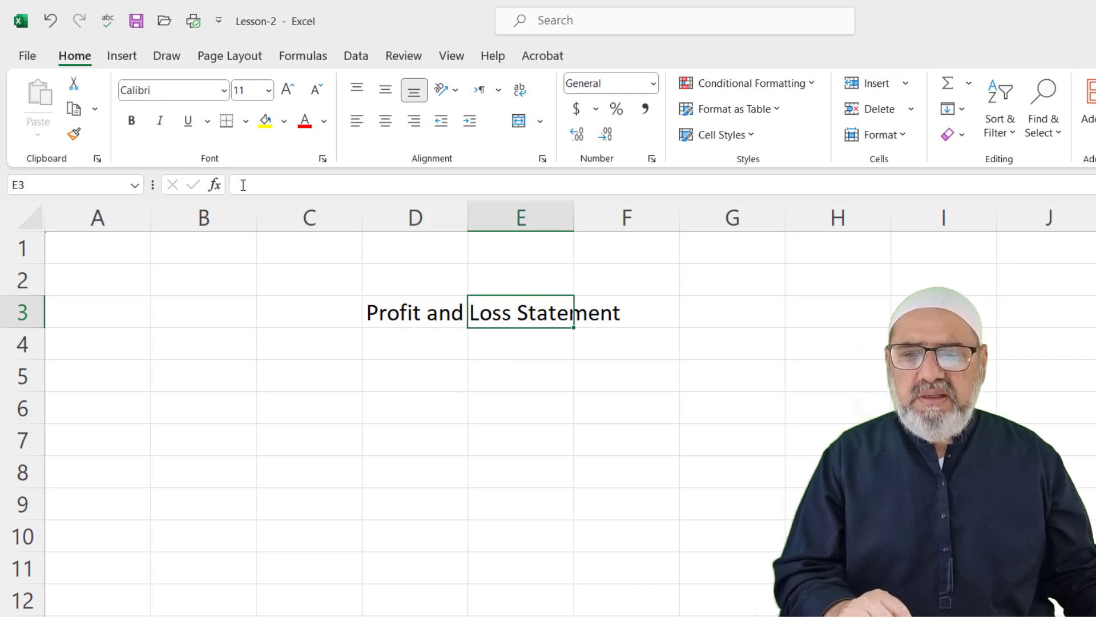
{"action": "left_click", "coordinate": [599, 316]}
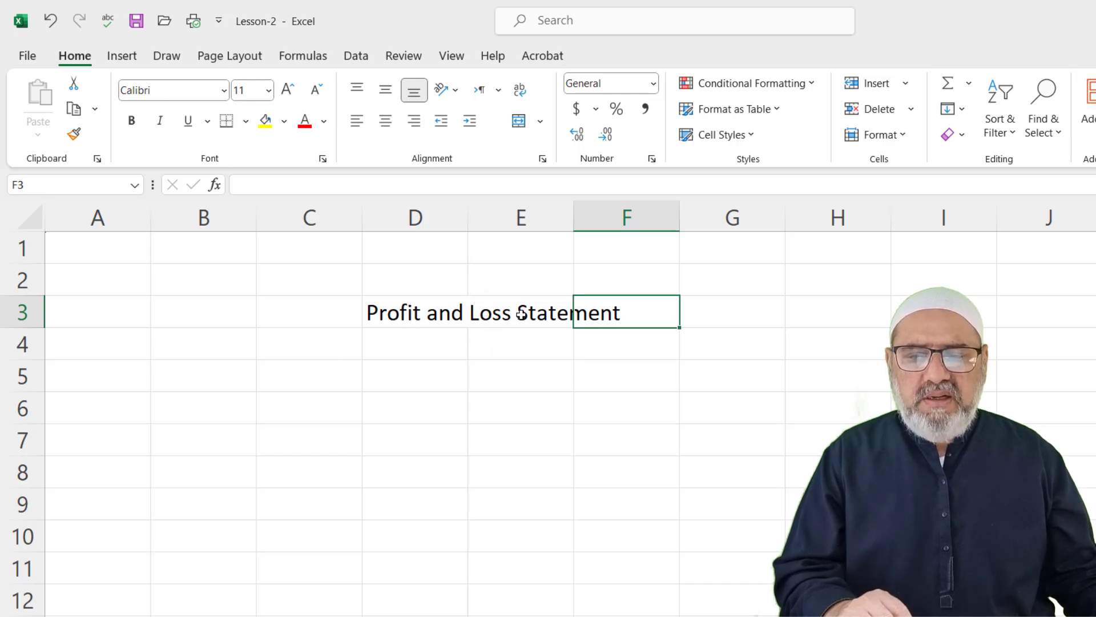
{"action": "left_click", "coordinate": [507, 320]}
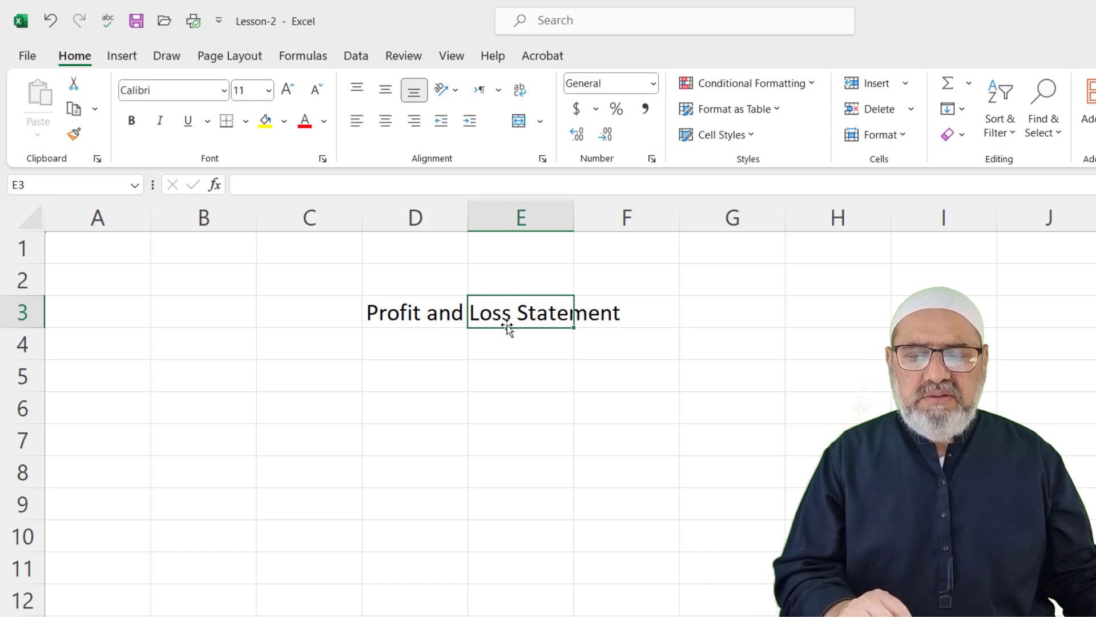
{"action": "left_click", "coordinate": [411, 314]}
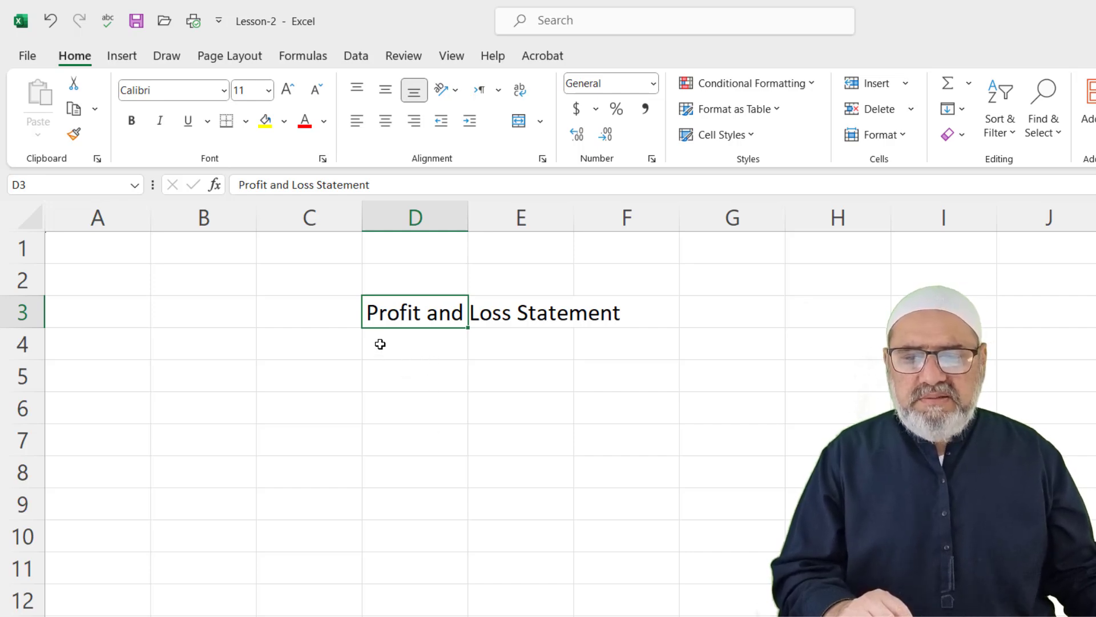
{"action": "left_click_drag", "start_coordinate": [377, 344], "coordinate": [768, 486]}
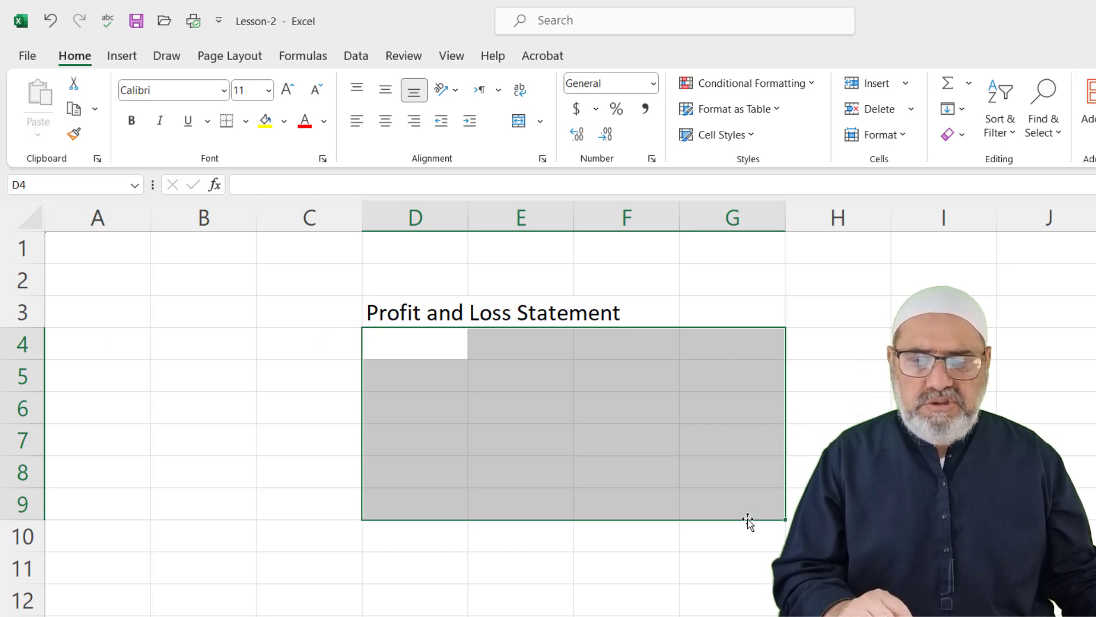
{"action": "left_click", "coordinate": [572, 439]}
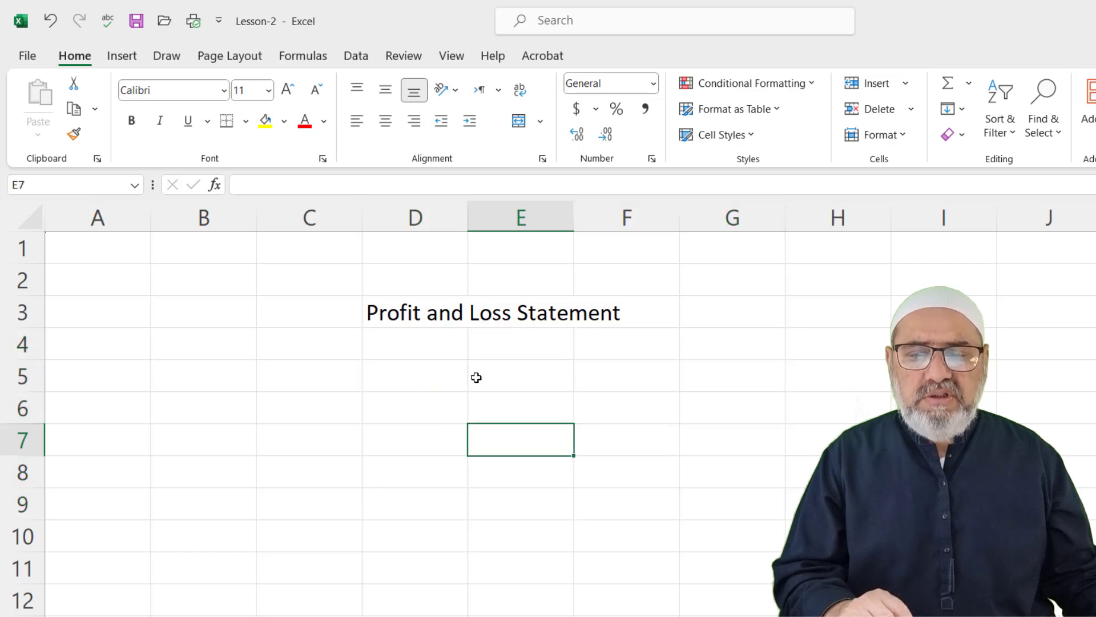
{"action": "left_click", "coordinate": [413, 351]}
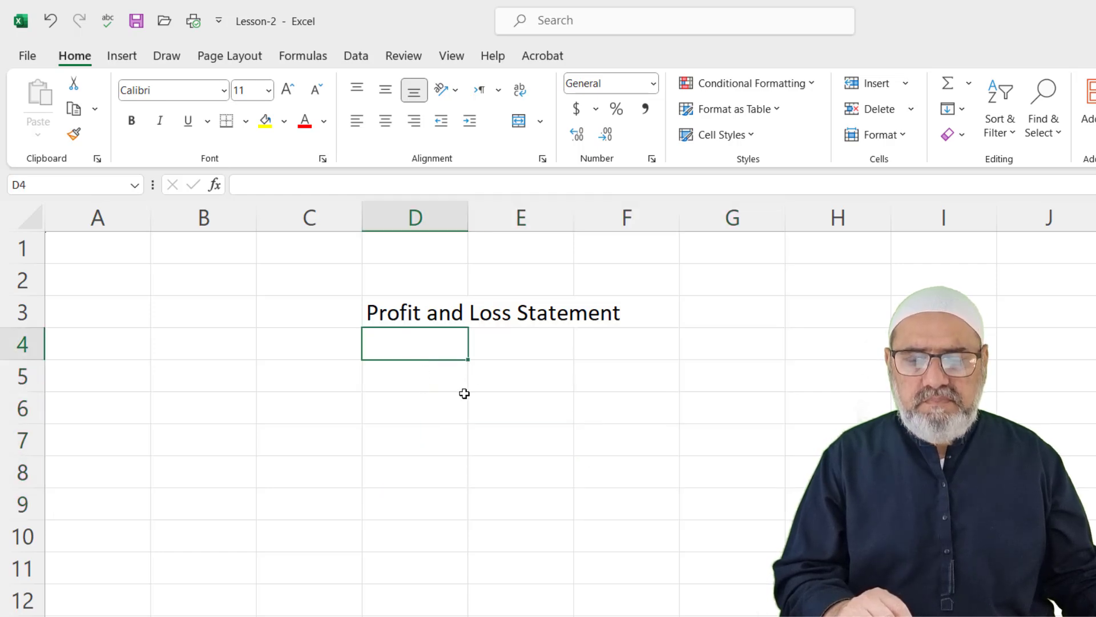
{"action": "left_click", "coordinate": [436, 413]}
{"action": "type", "text": "3"}
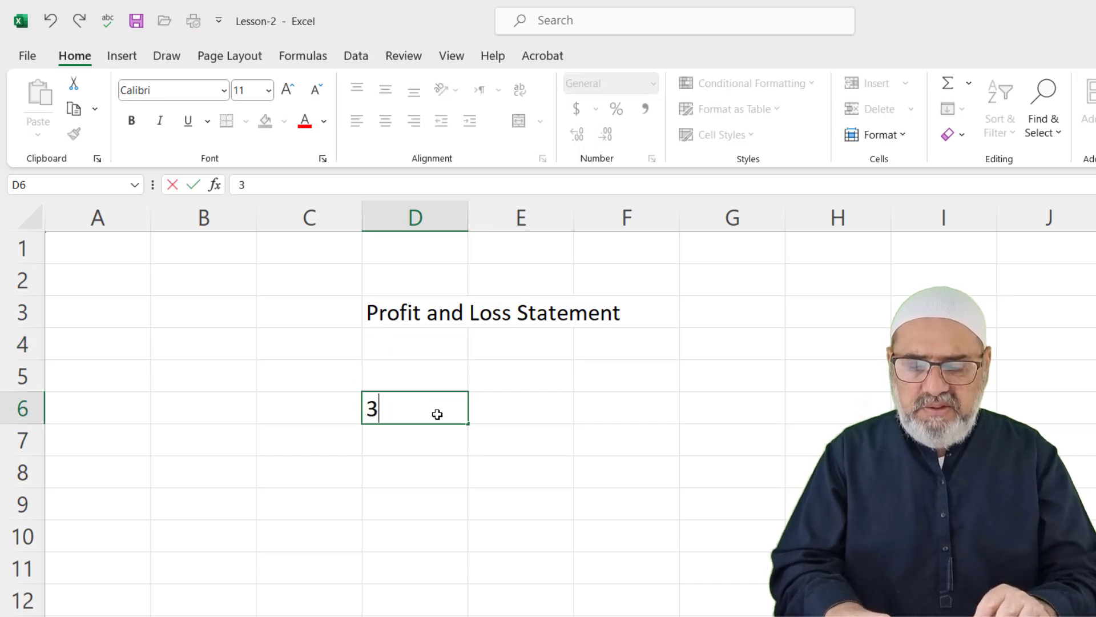
{"action": "type", "text": "45"}
{"action": "left_click", "coordinate": [437, 460]}
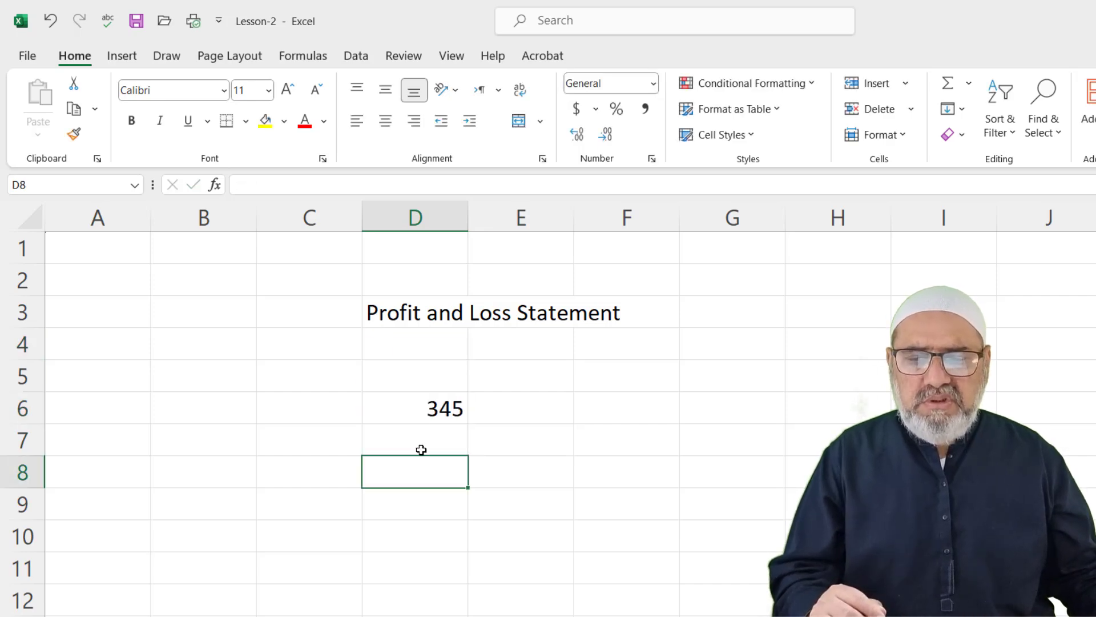
{"action": "left_click", "coordinate": [432, 411]}
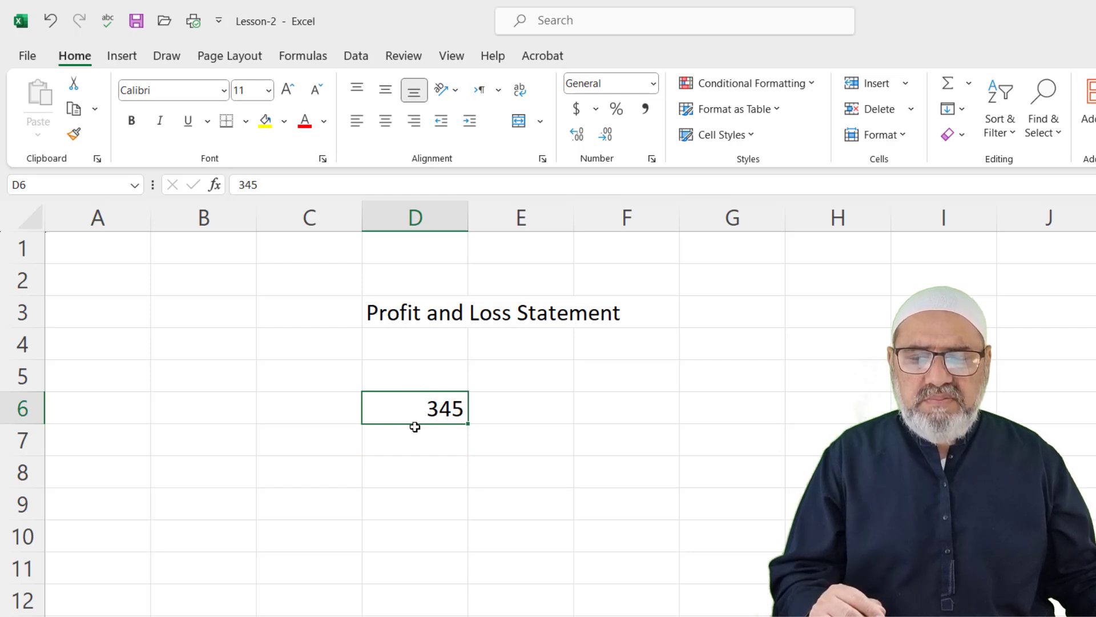
{"action": "left_click_drag", "start_coordinate": [416, 423], "coordinate": [398, 388]}
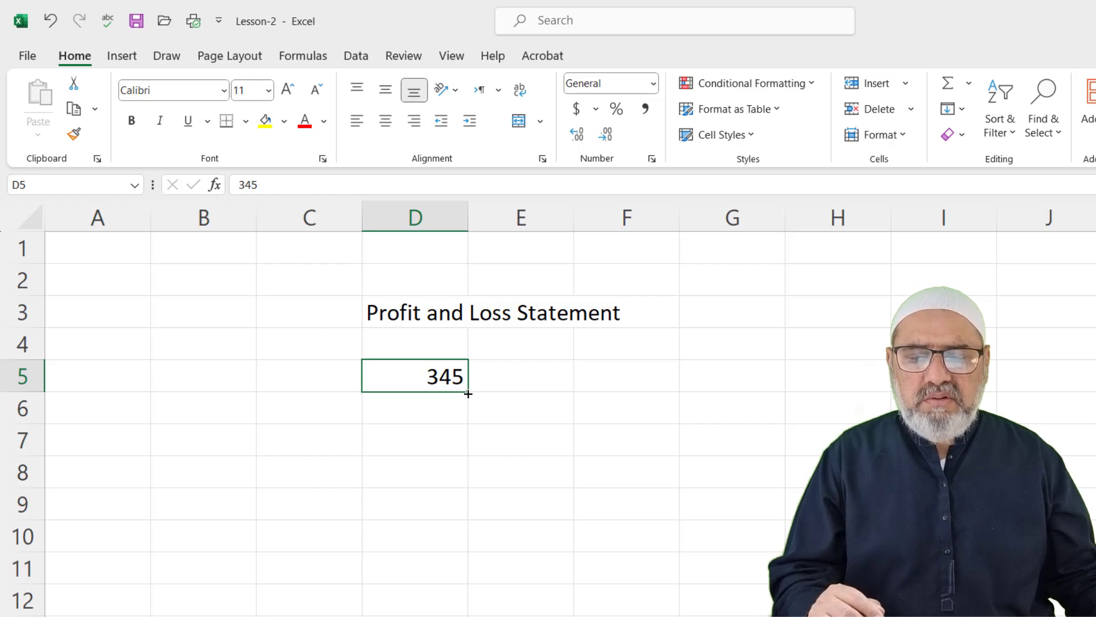
{"action": "left_click_drag", "start_coordinate": [468, 394], "coordinate": [468, 615]}
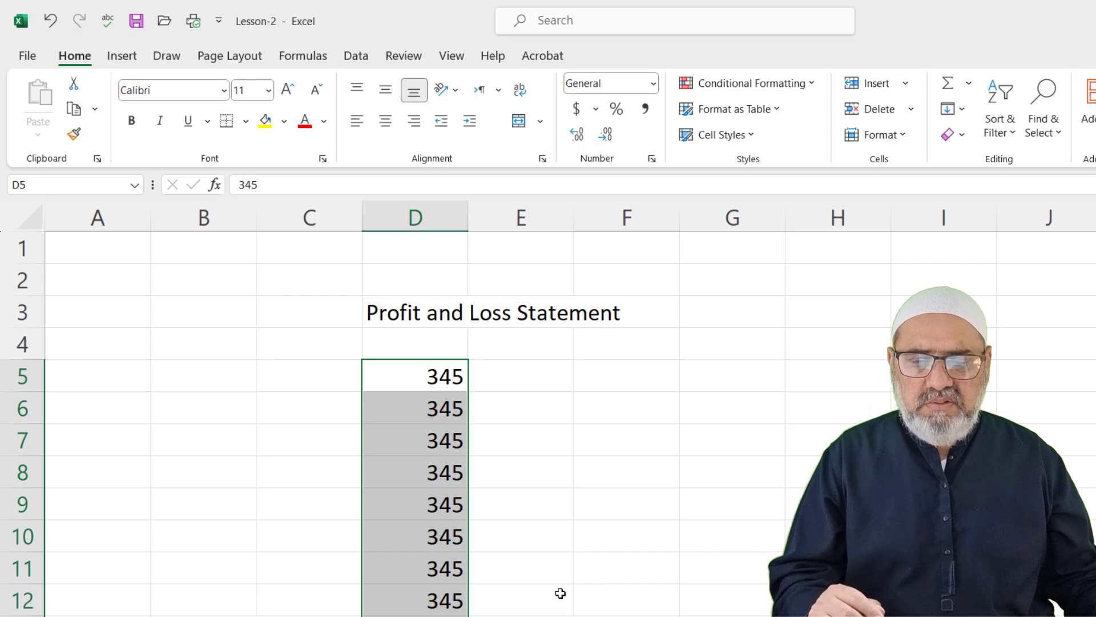
{"action": "key", "text": "BackSpace"}
{"action": "left_click", "coordinate": [535, 408]}
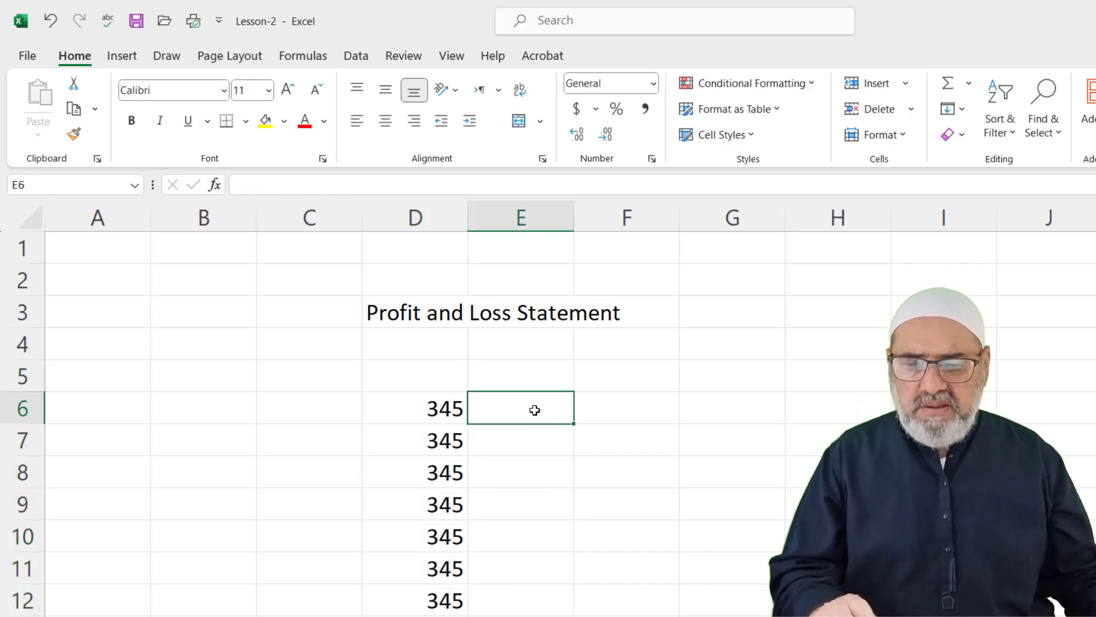
{"action": "key", "text": "ctrl+z"}
{"action": "key", "text": "ctrl+z"}
{"action": "key", "text": "ctrl+z"}
{"action": "key", "text": "ctrl+z"}
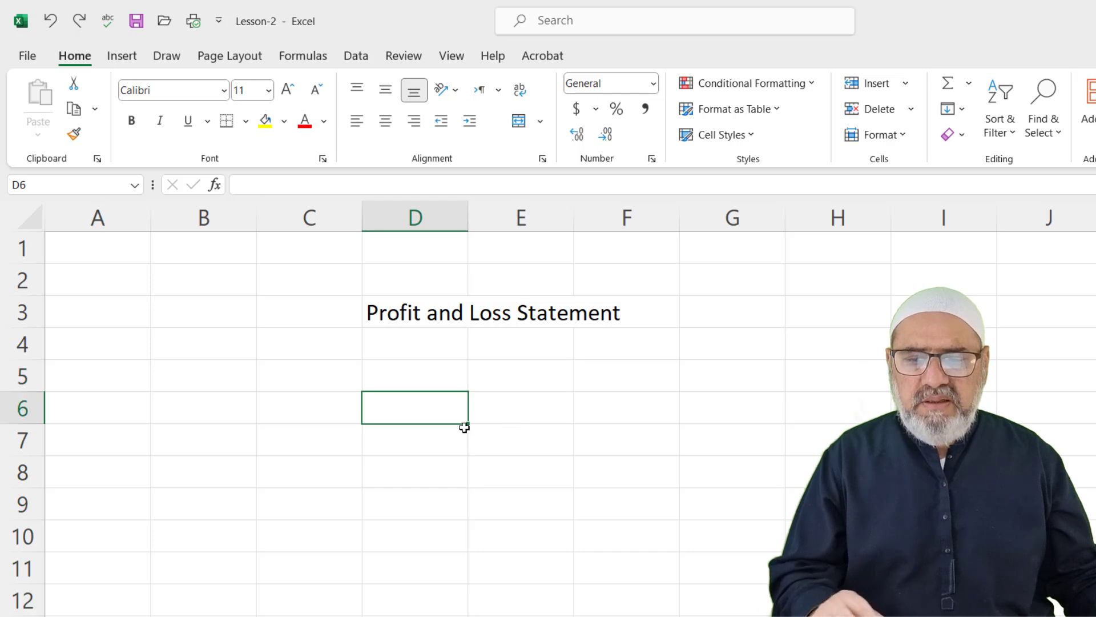
{"action": "left_click", "coordinate": [311, 343]}
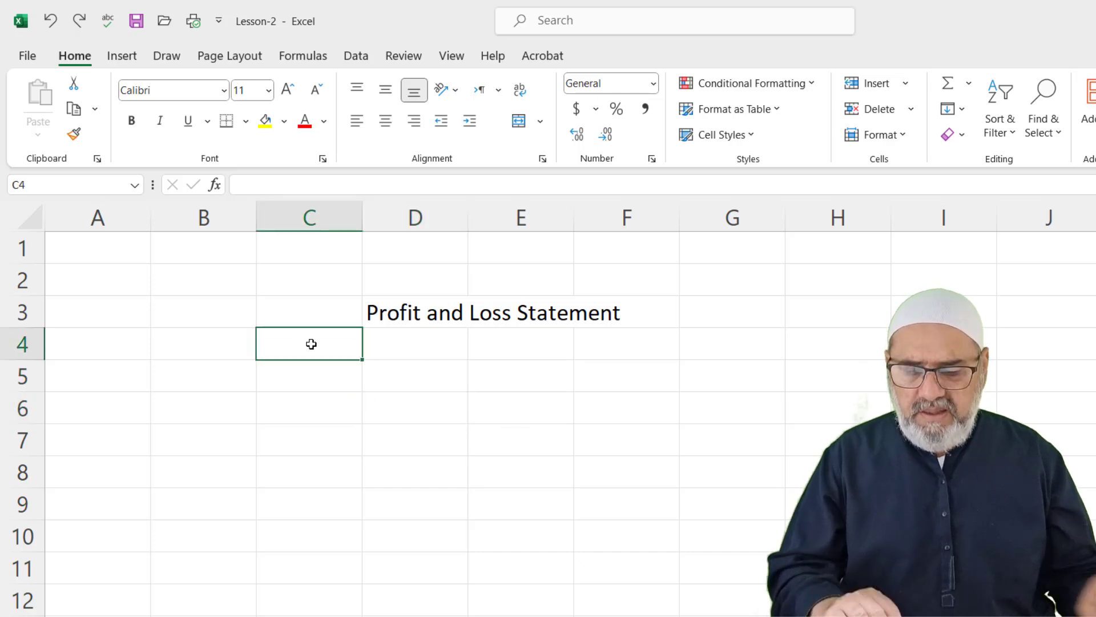
{"action": "type", "text": "Date"}
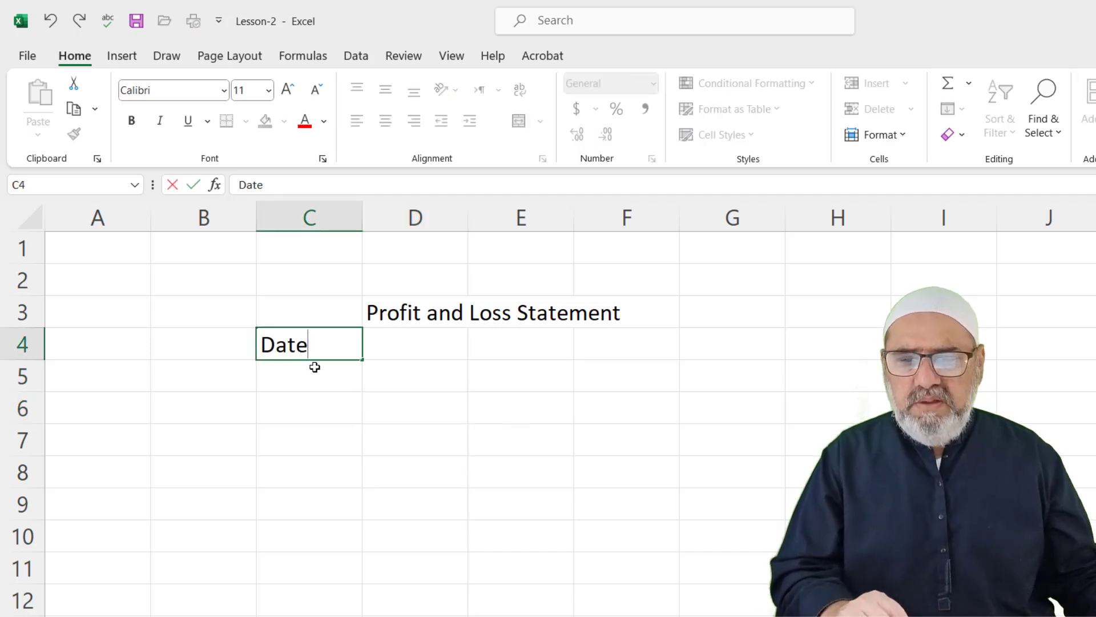
Confirm the Date header and fill dates 1/02/2024 through 7/02/2024 down C5:C11
{"action": "left_click", "coordinate": [313, 378]}
{"action": "type", "text": "01-02-2024"}
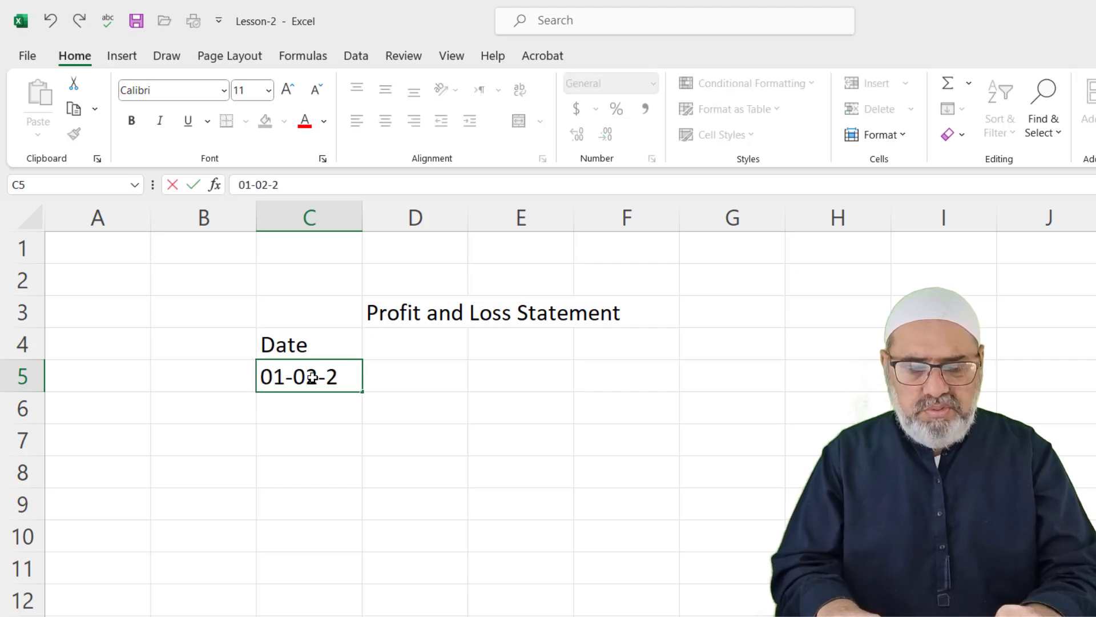
{"action": "left_click", "coordinate": [379, 416]}
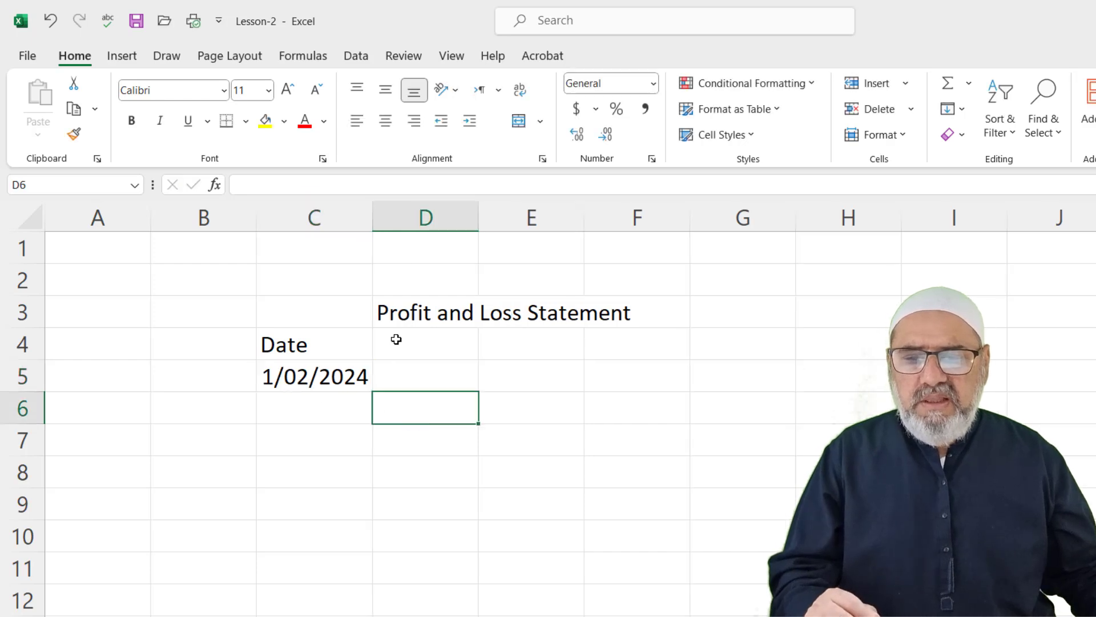
{"action": "left_click", "coordinate": [313, 378]}
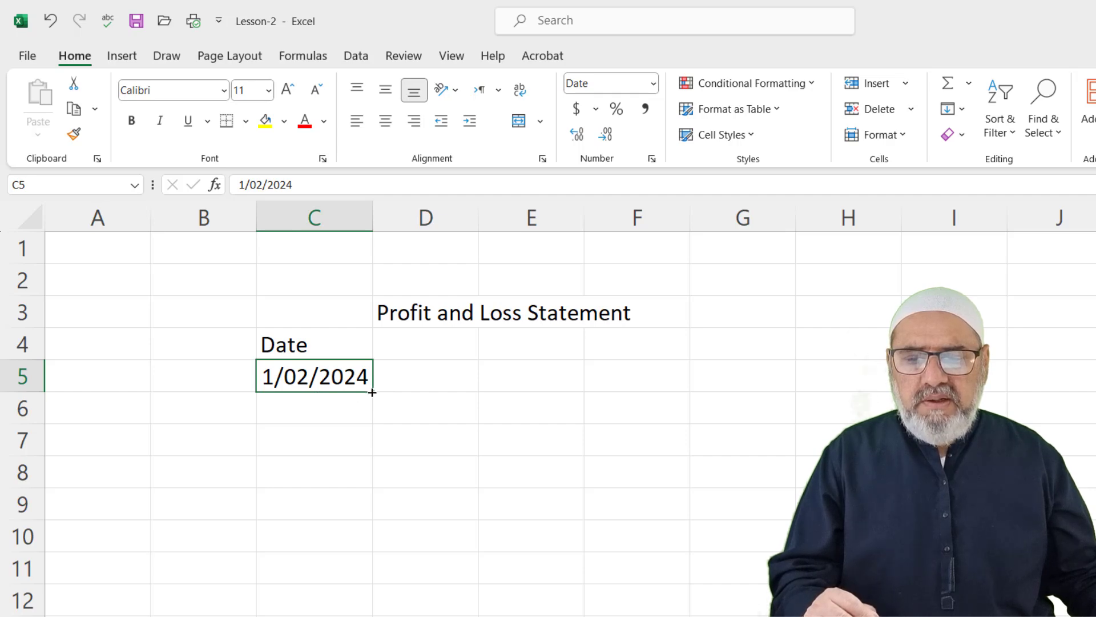
{"action": "left_click_drag", "start_coordinate": [373, 392], "coordinate": [371, 598]}
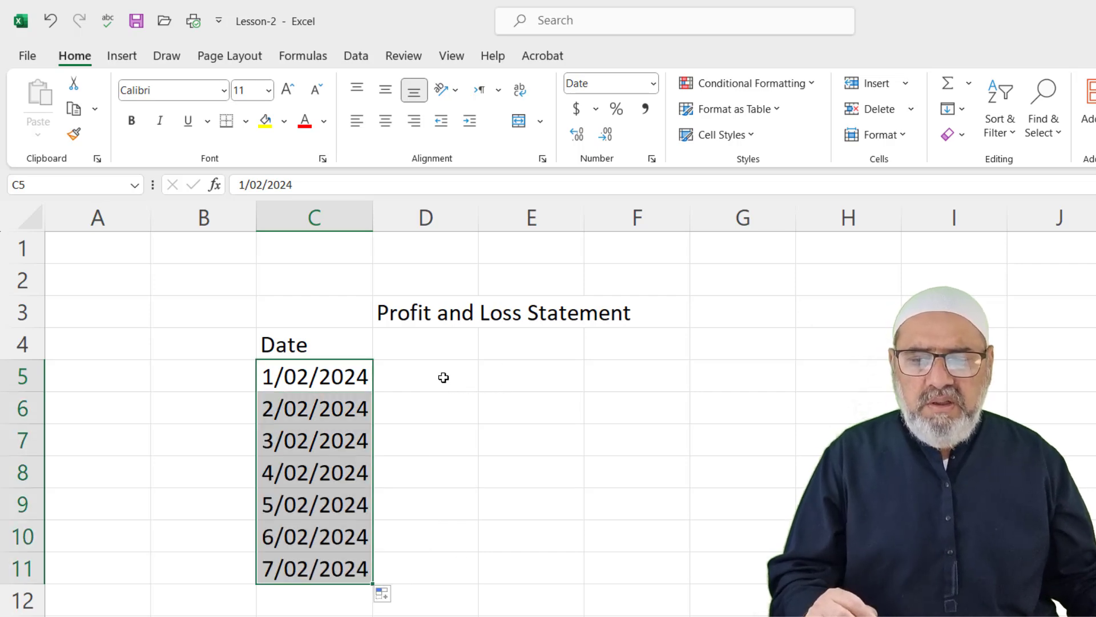
Enter the Income heading in cell D4
{"action": "left_click", "coordinate": [424, 344]}
{"action": "type", "text": "In"}
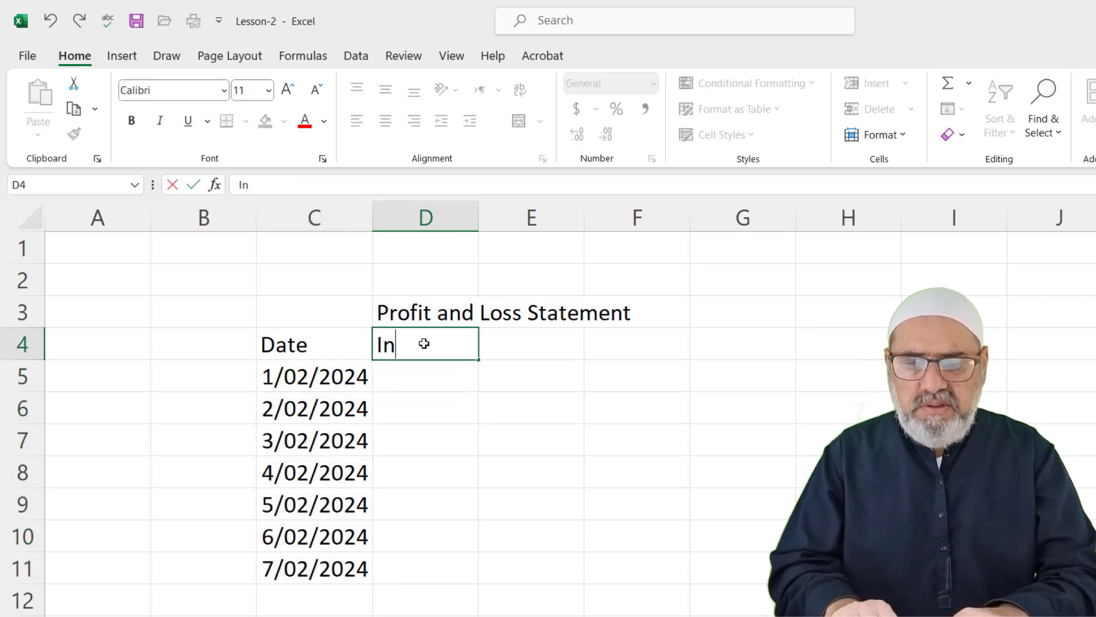
{"action": "type", "text": "co"}
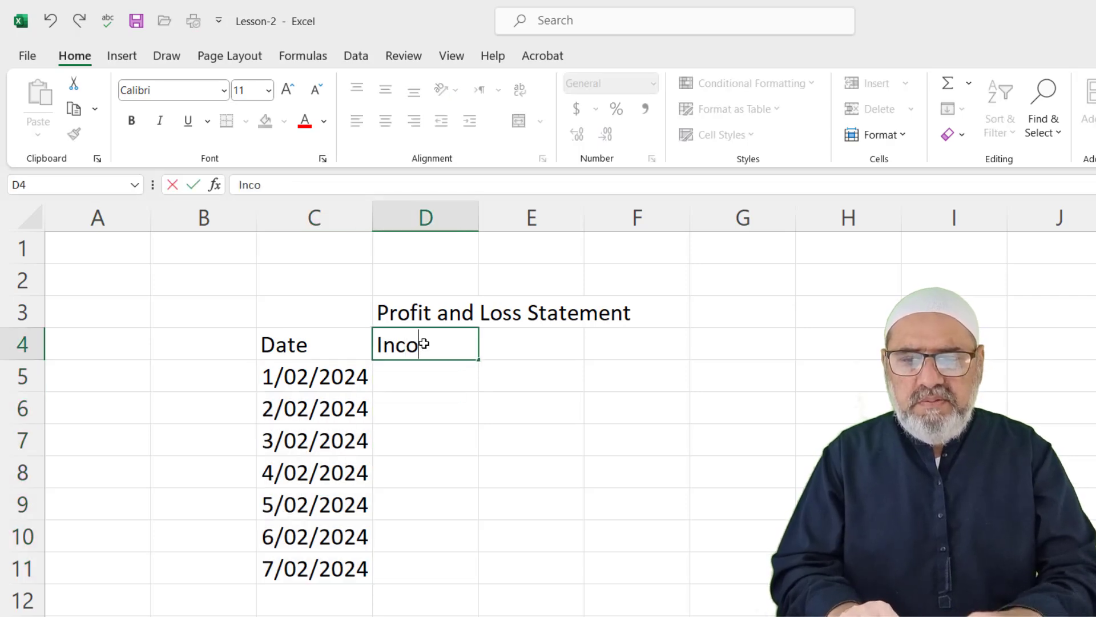
{"action": "type", "text": "me"}
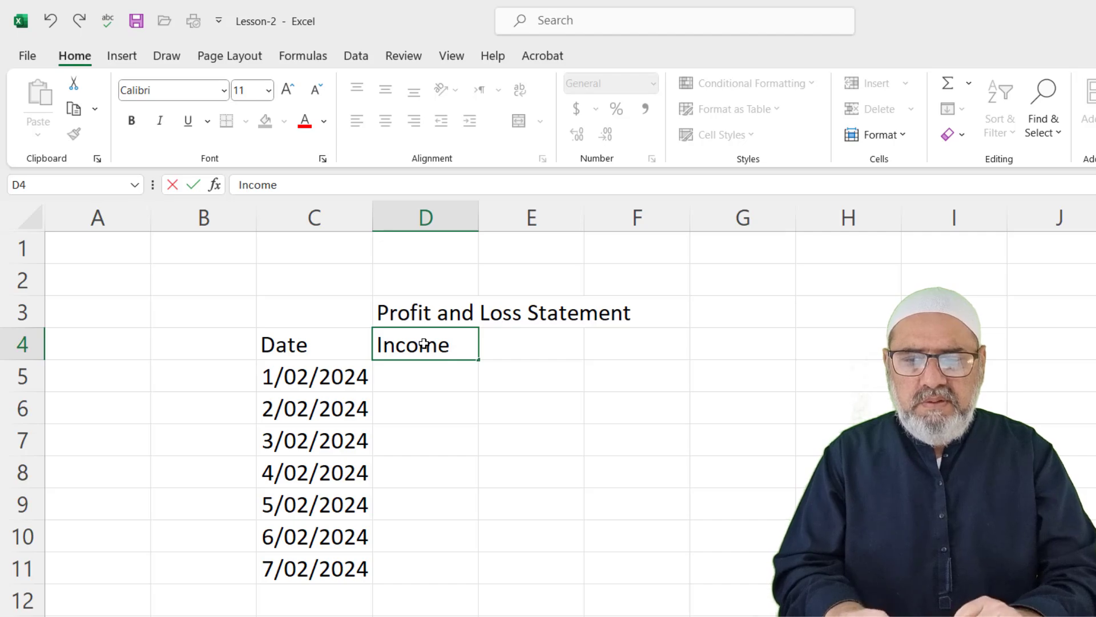
{"action": "key", "text": "Tab"}
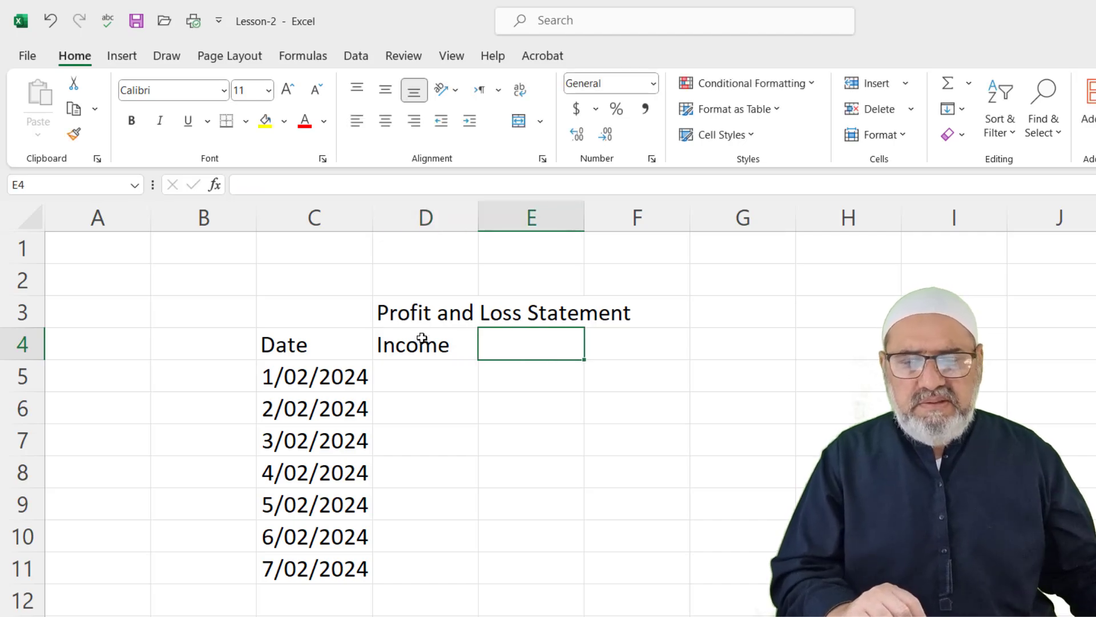
{"action": "left_click", "coordinate": [735, 384]}
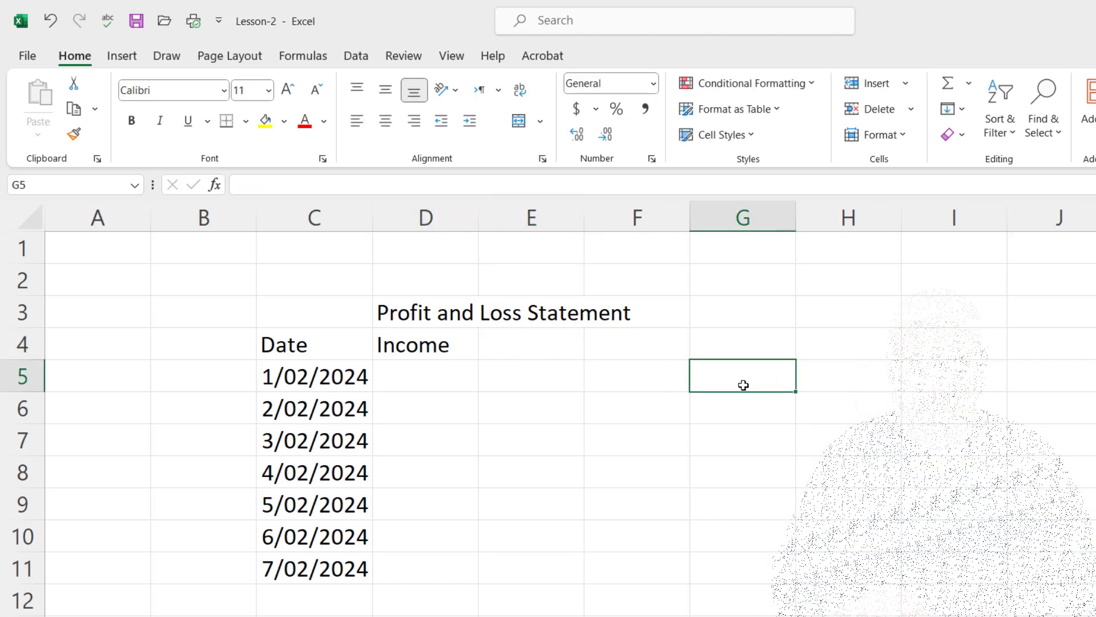
{"action": "type", "text": "34534"}
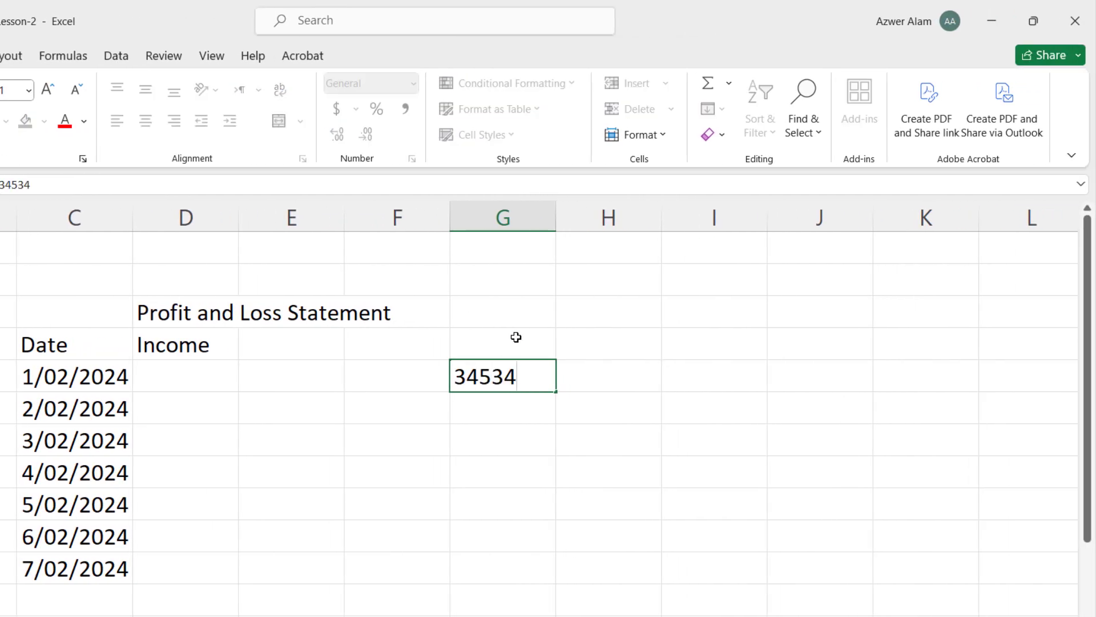
{"action": "key", "text": "Tab"}
{"action": "type", "text": "345"}
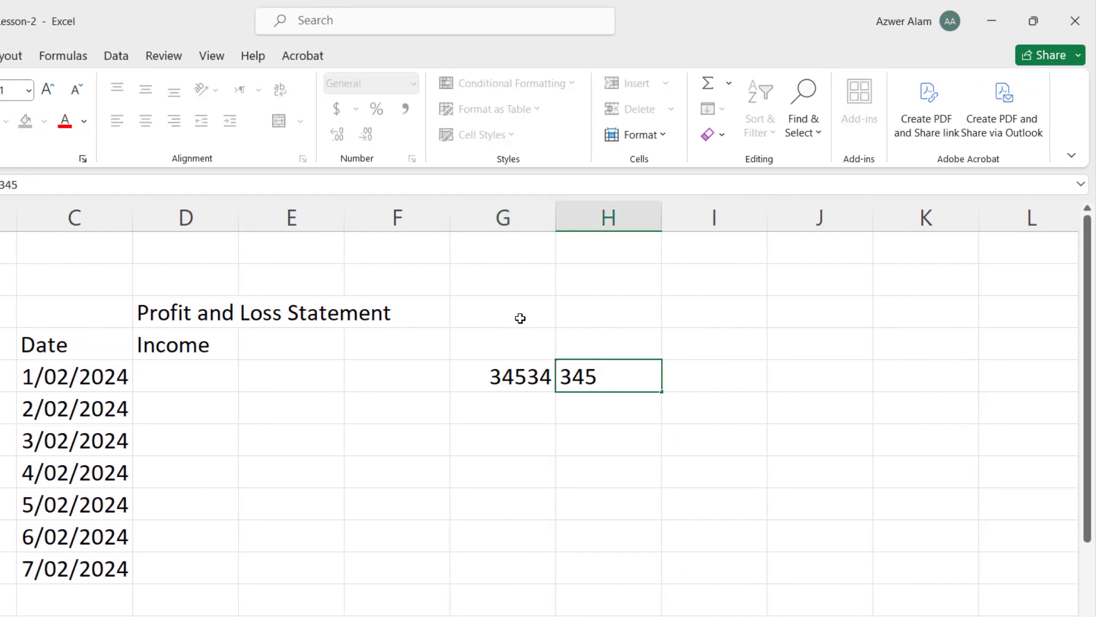
{"action": "key", "text": "Tab"}
{"action": "type", "text": "34"}
{"action": "key", "text": "Tab"}
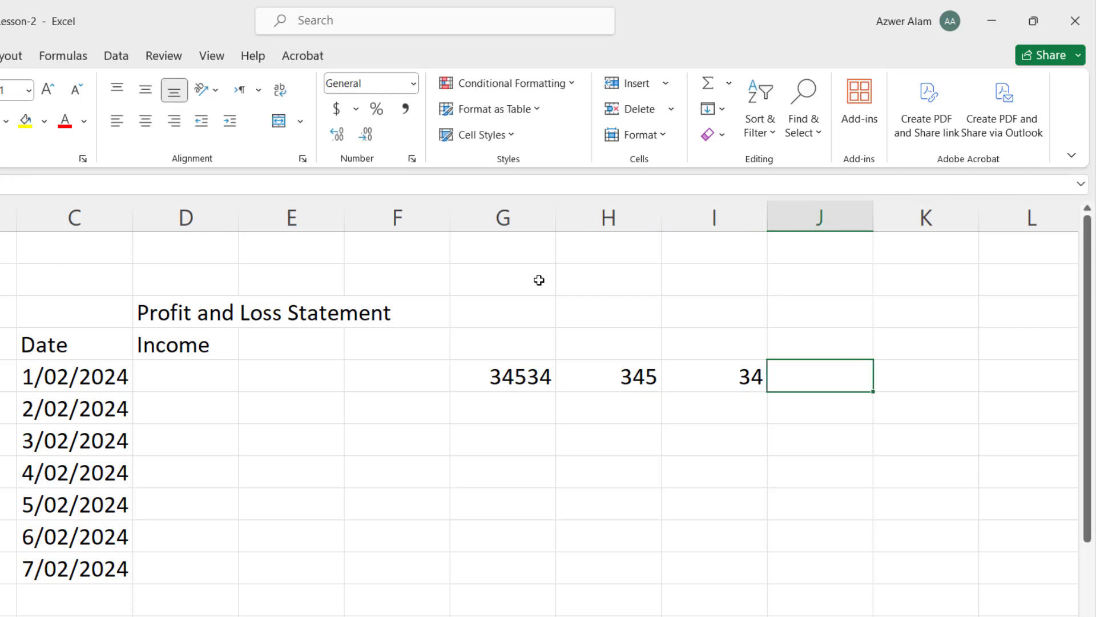
{"action": "type", "text": "45"}
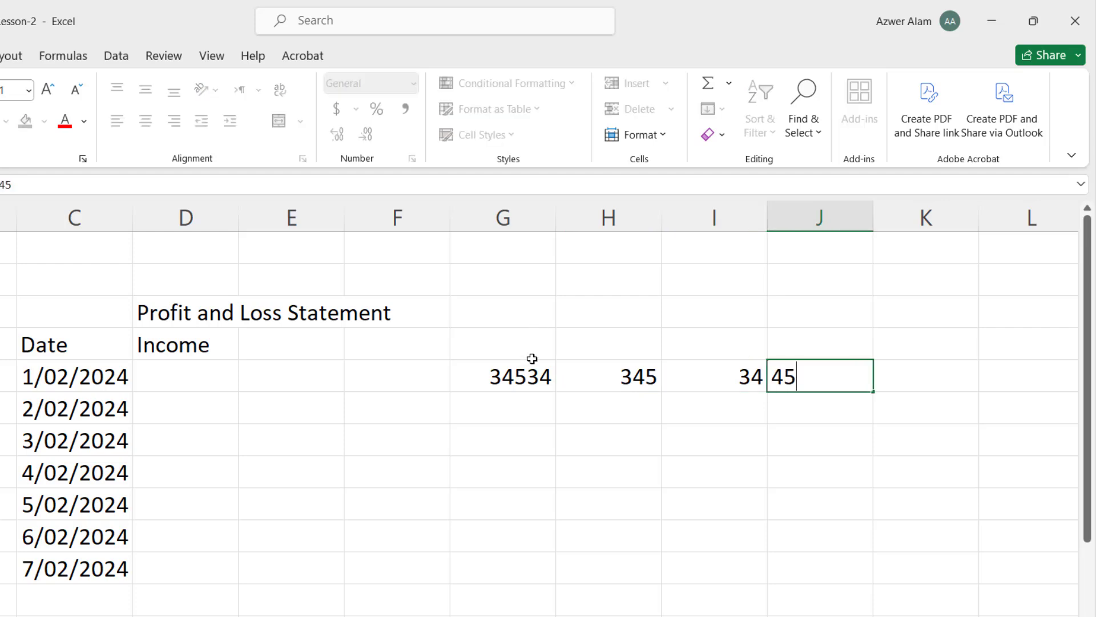
{"action": "left_click", "coordinate": [526, 374]}
{"action": "type", "text": "45"}
{"action": "key", "text": "Return"}
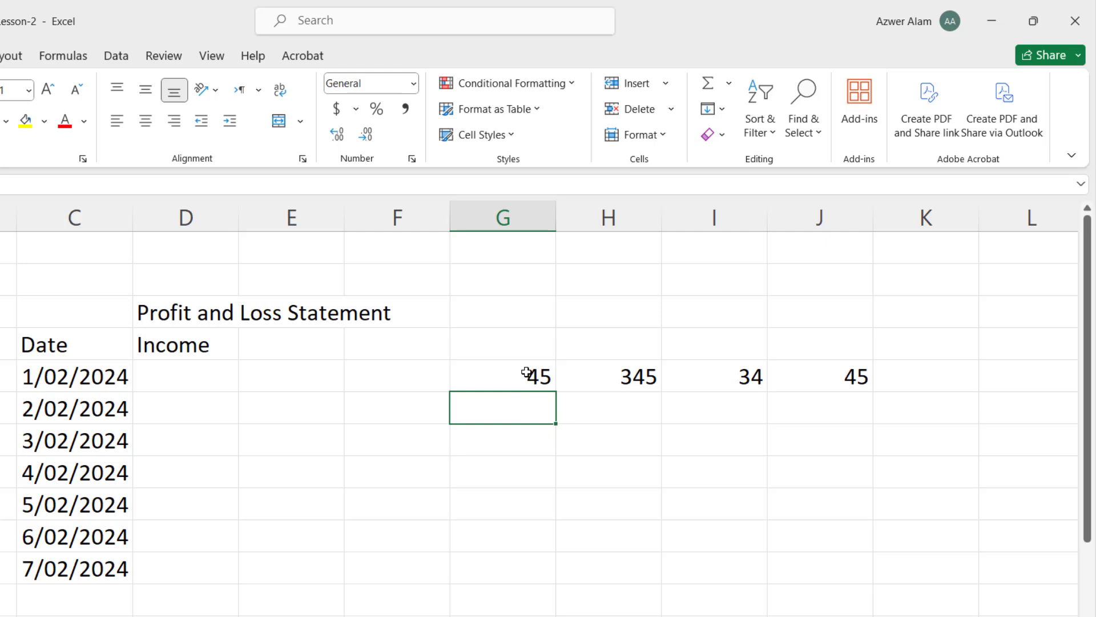
{"action": "type", "text": "45"}
{"action": "key", "text": "Return"}
{"action": "key", "text": "Return"}
{"action": "type", "text": "45"}
{"action": "key", "text": "Return"}
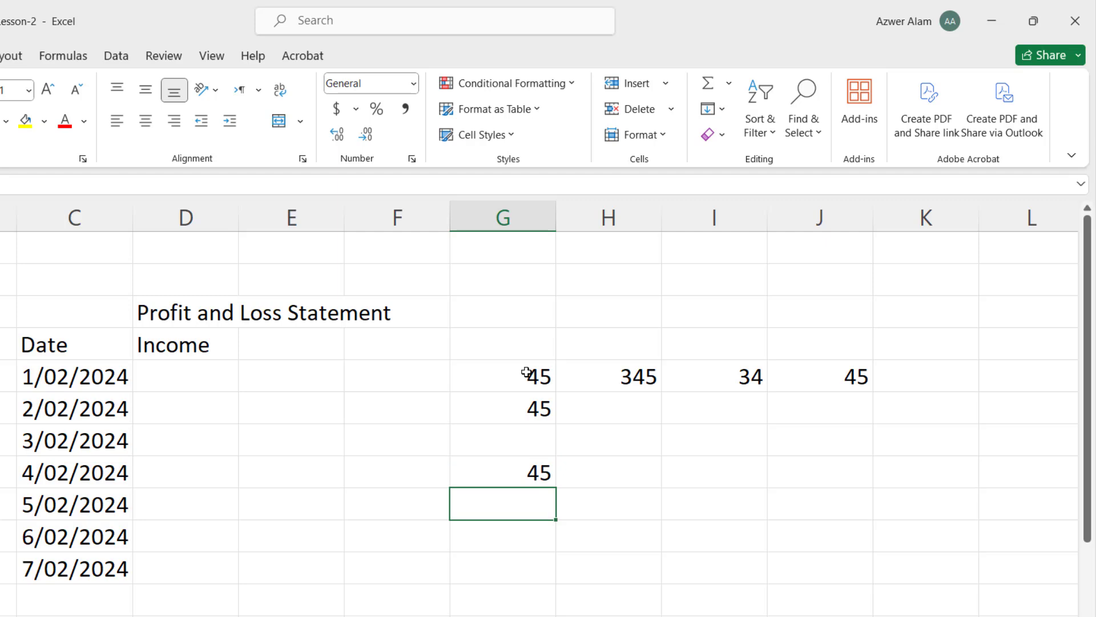
{"action": "key", "text": "Up"}
{"action": "key", "text": "Right"}
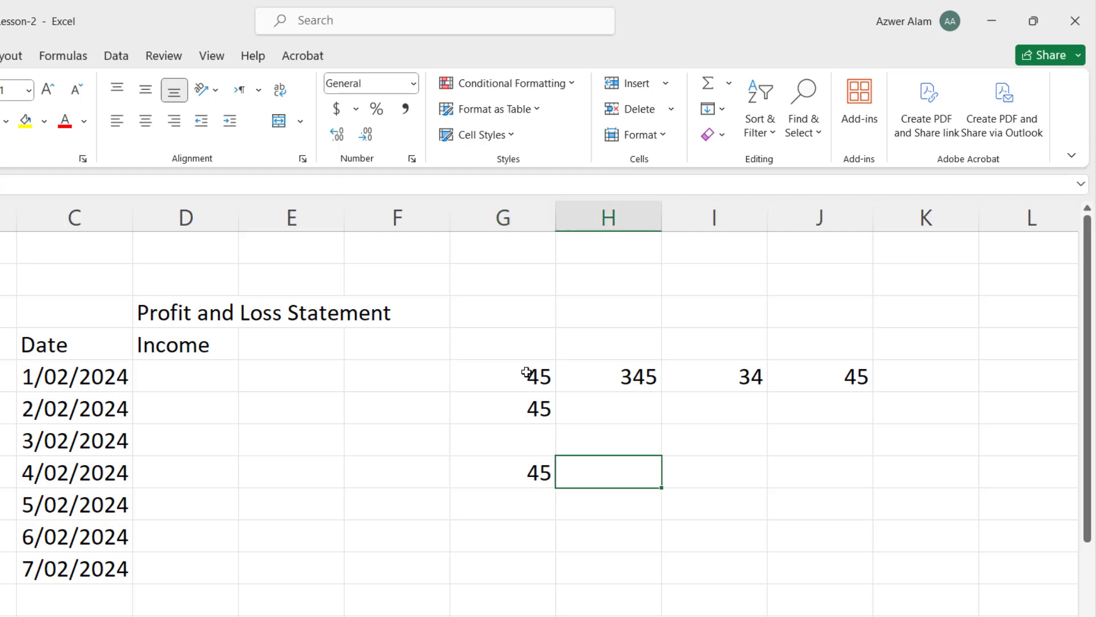
{"action": "type", "text": "34"}
{"action": "left_click_drag", "start_coordinate": [514, 372], "coordinate": [823, 498]}
{"action": "key", "text": "Delete"}
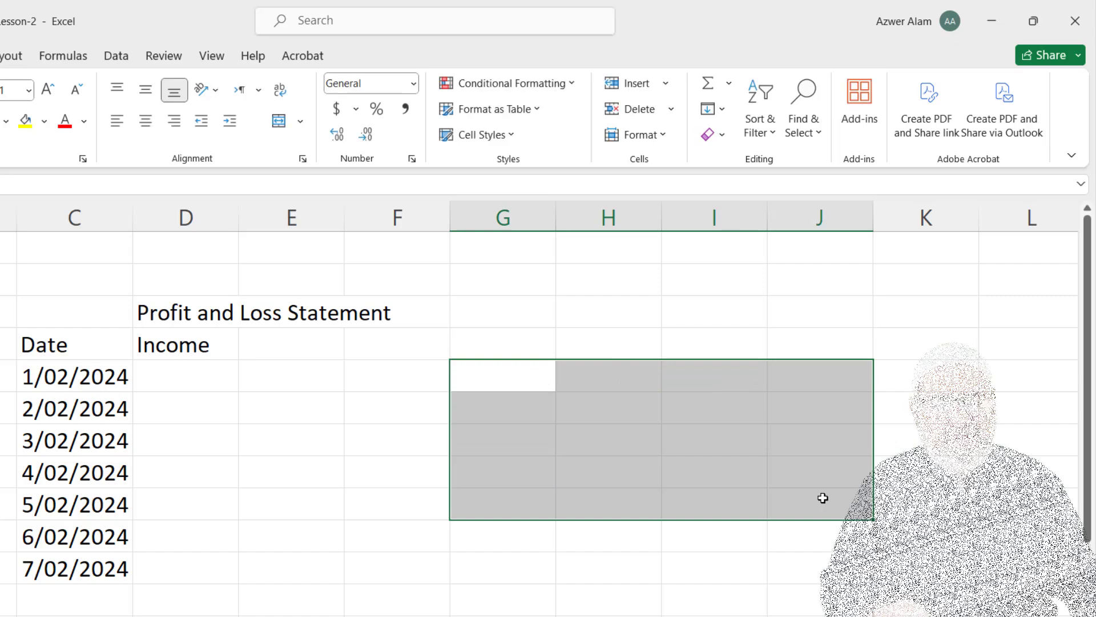
{"action": "left_click", "coordinate": [598, 605]}
{"action": "left_click_drag", "start_coordinate": [468, 375], "coordinate": [808, 511]}
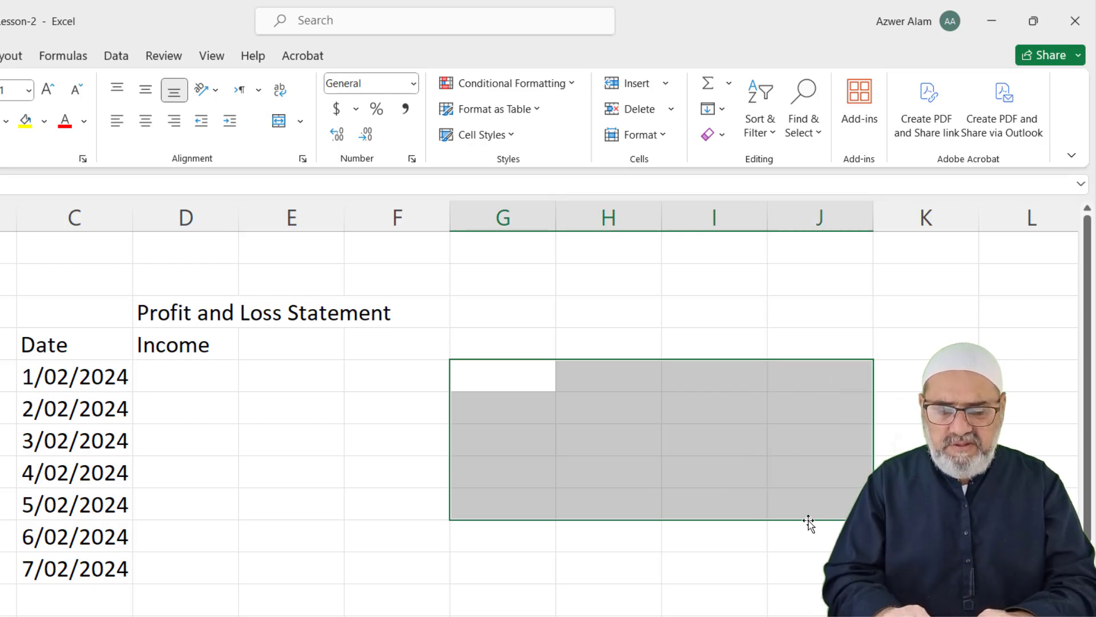
{"action": "type", "text": "45"}
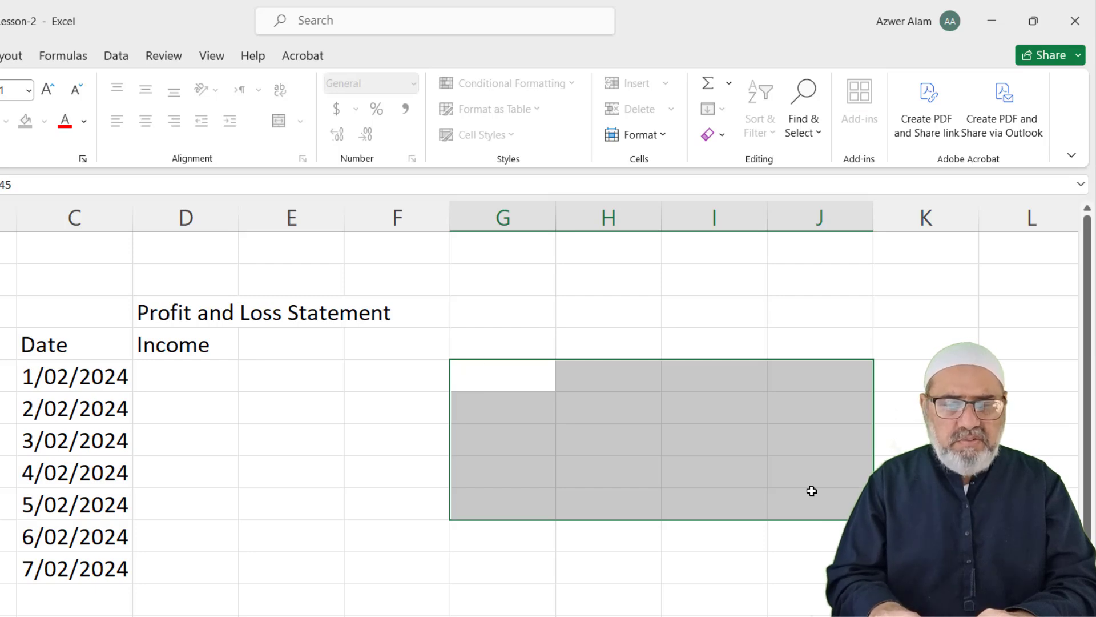
{"action": "key", "text": "Tab"}
{"action": "type", "text": "45"}
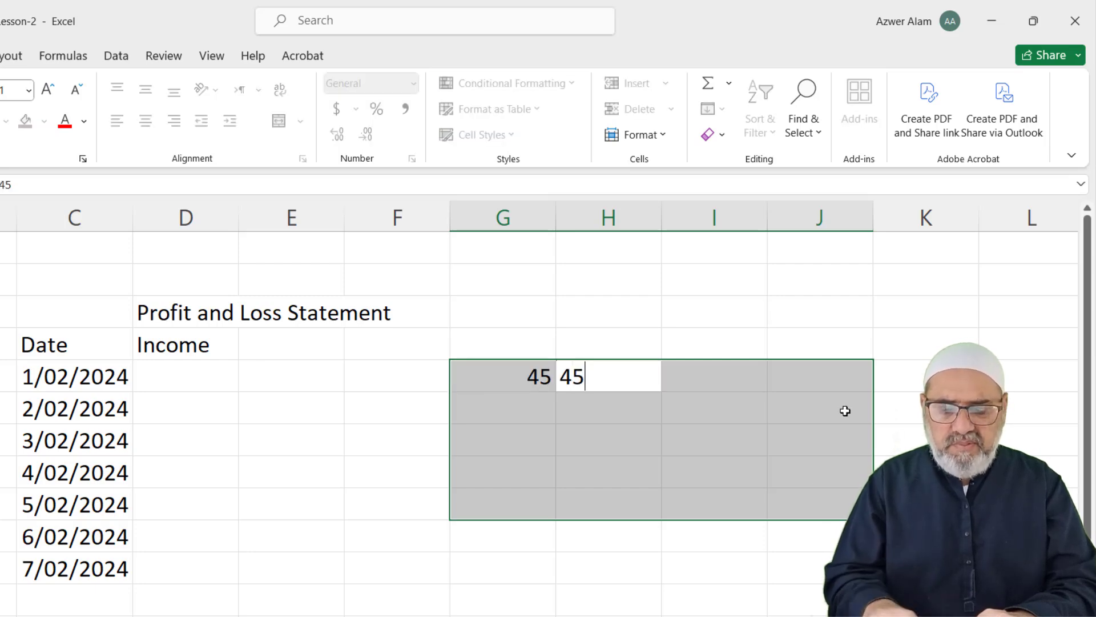
{"action": "key", "text": "Tab"}
{"action": "type", "text": "67"}
{"action": "key", "text": "Tab"}
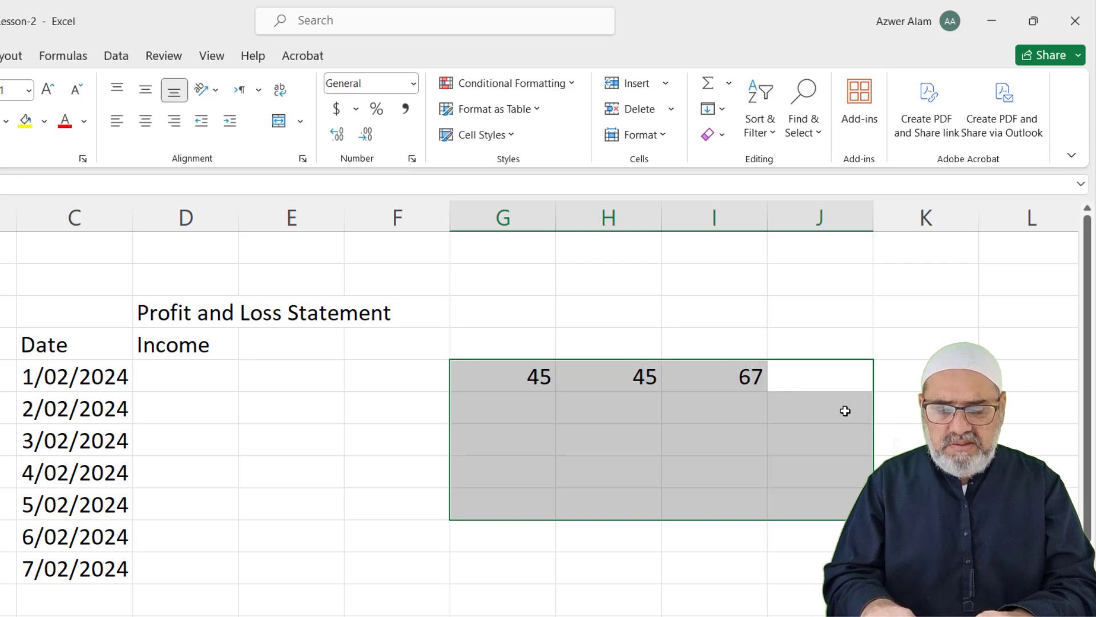
{"action": "type", "text": "47"}
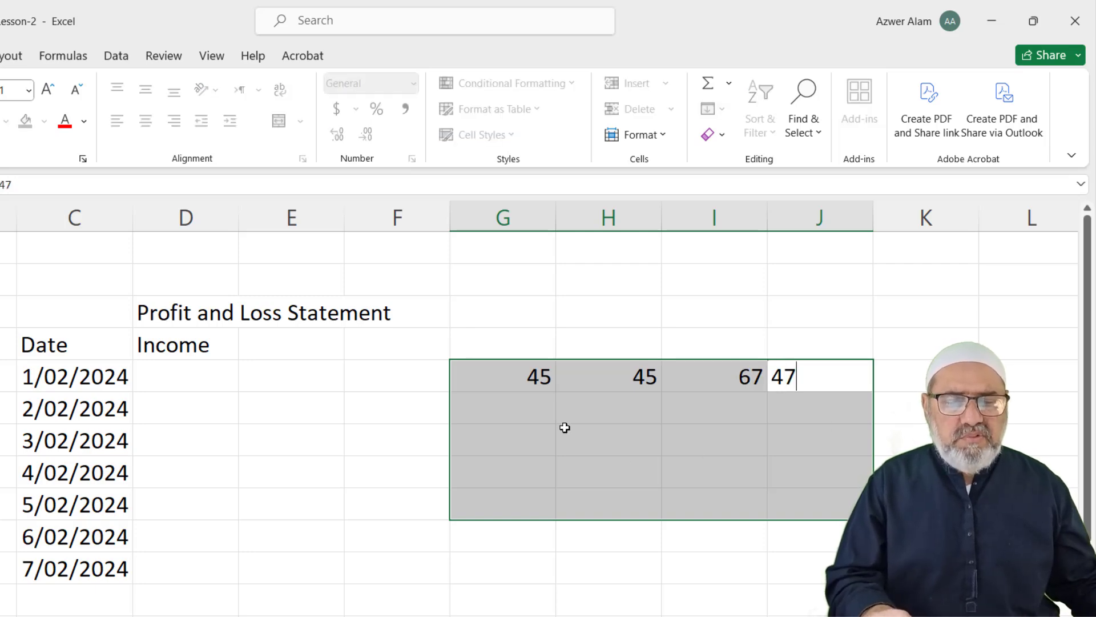
{"action": "key", "text": "Tab"}
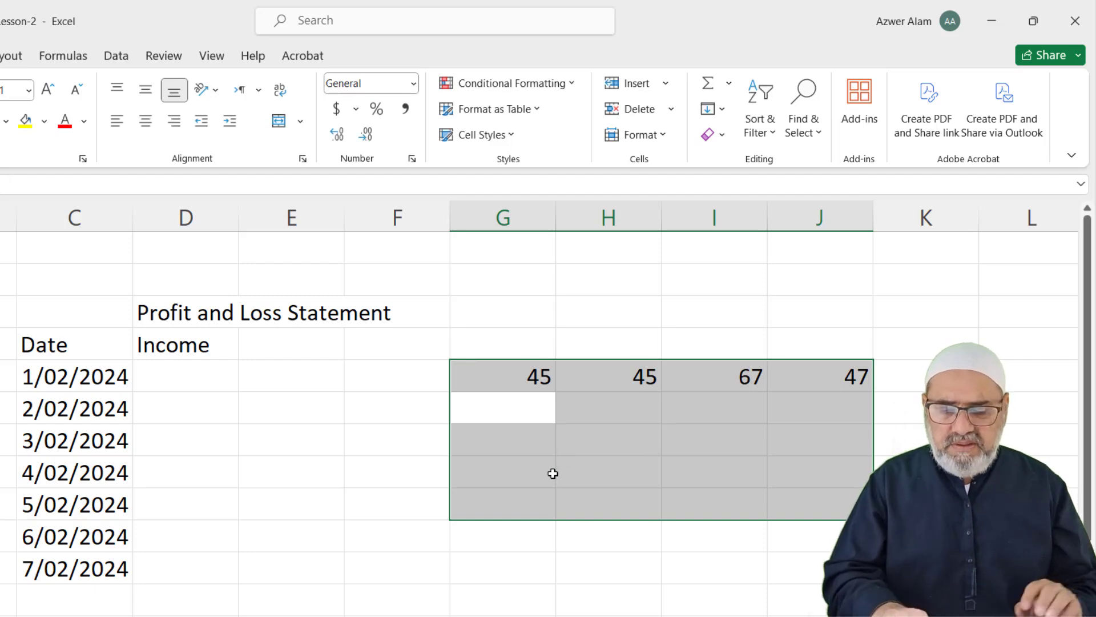
{"action": "type", "text": "rtw"}
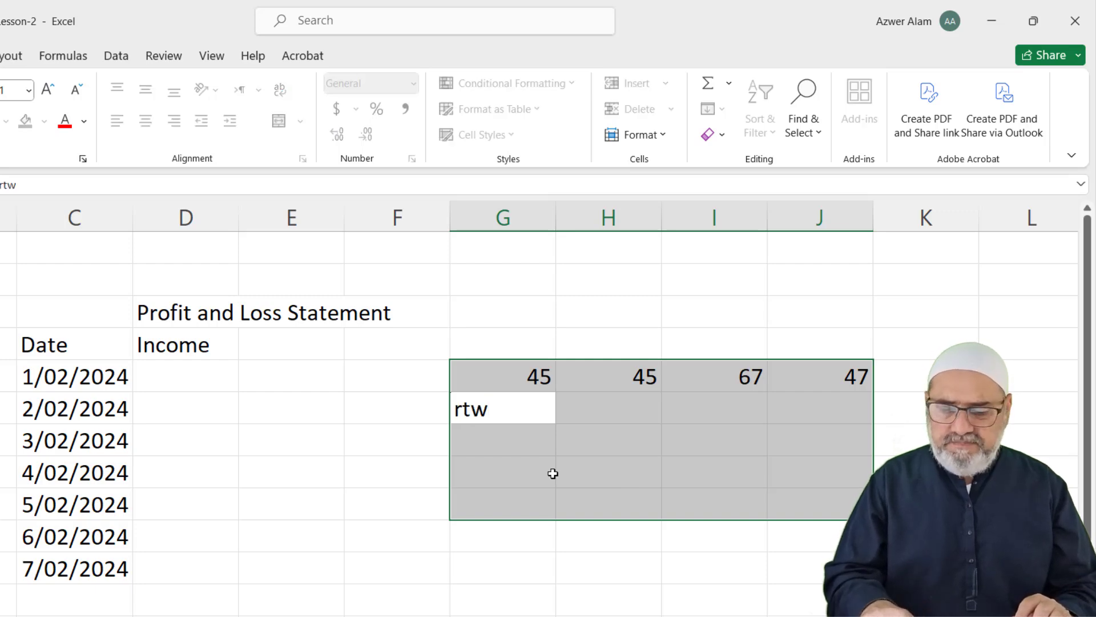
{"action": "key", "text": "Tab"}
{"action": "type", "text": "er"}
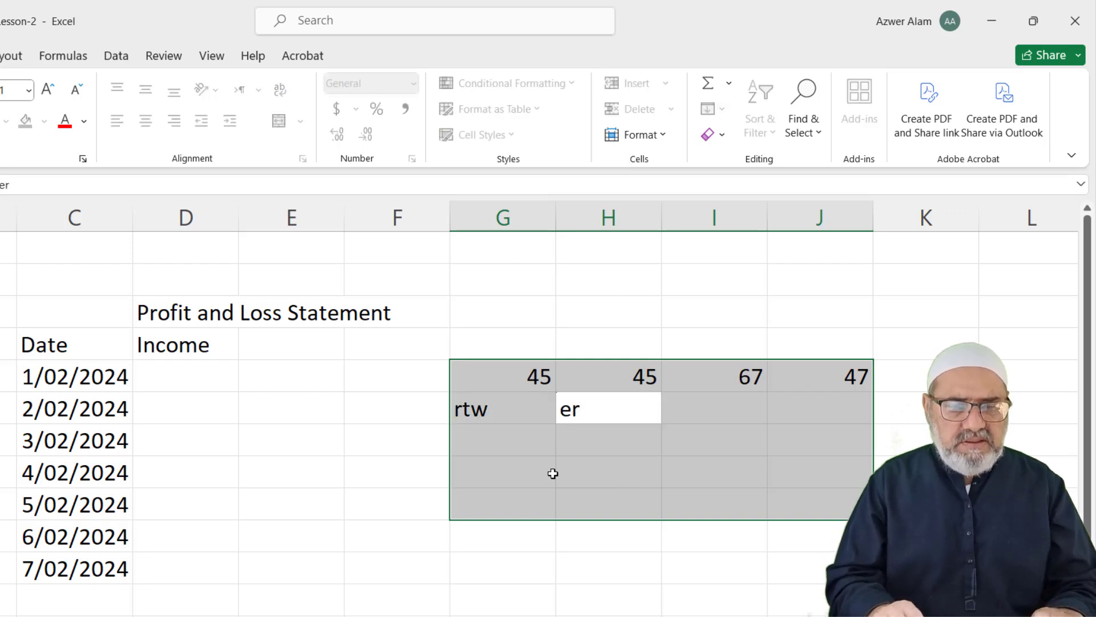
{"action": "key", "text": "Return"}
{"action": "type", "text": "er"}
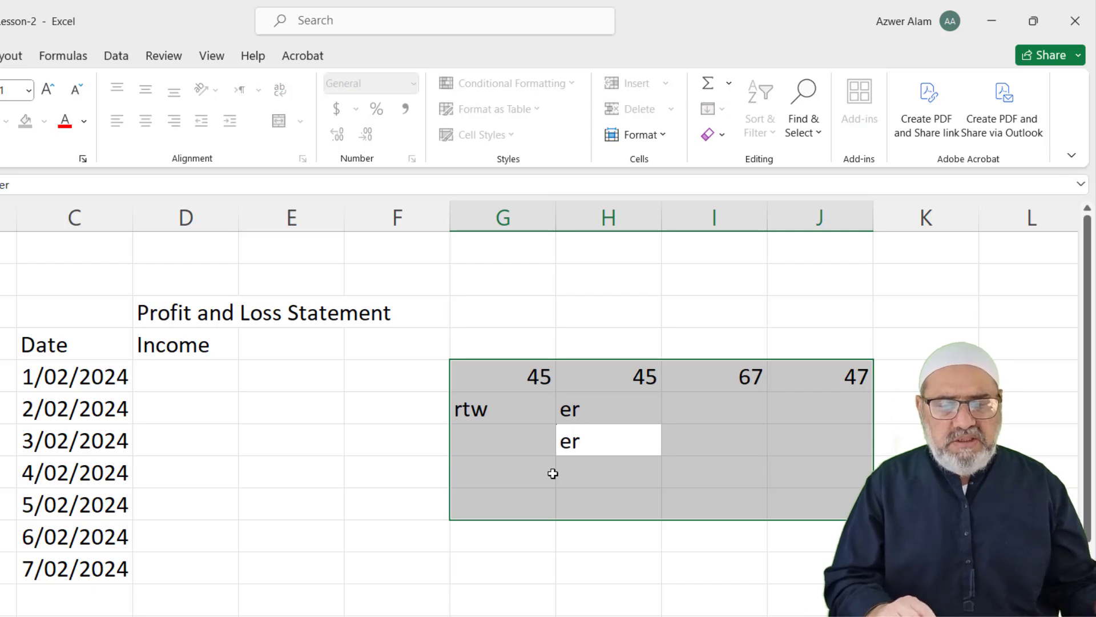
{"action": "left_click", "coordinate": [553, 474]}
{"action": "left_click_drag", "start_coordinate": [462, 371], "coordinate": [862, 488]}
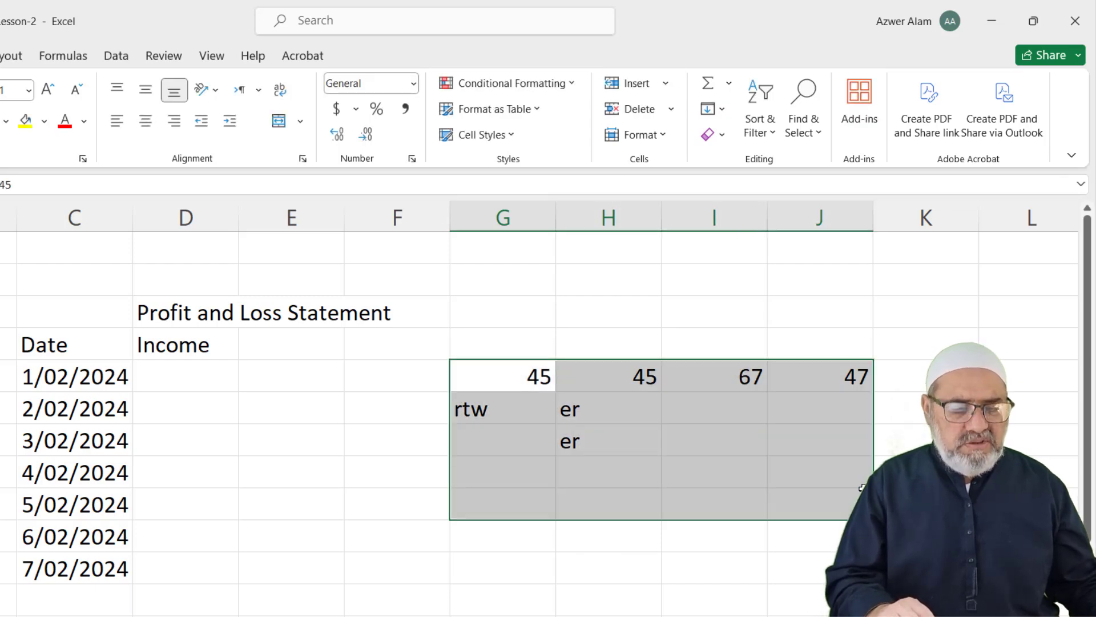
{"action": "key", "text": "Delete"}
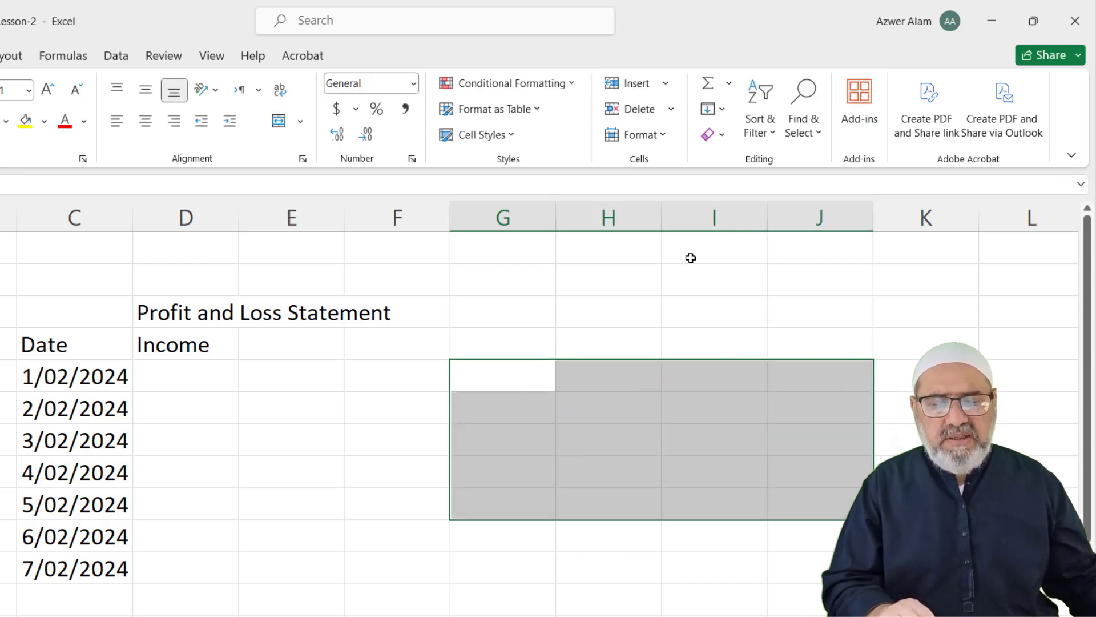
{"action": "left_click", "coordinate": [681, 251]}
Merge and centre the Profit and Loss Statement title across C3:G3, then widen column D
{"action": "left_click", "coordinate": [261, 343]}
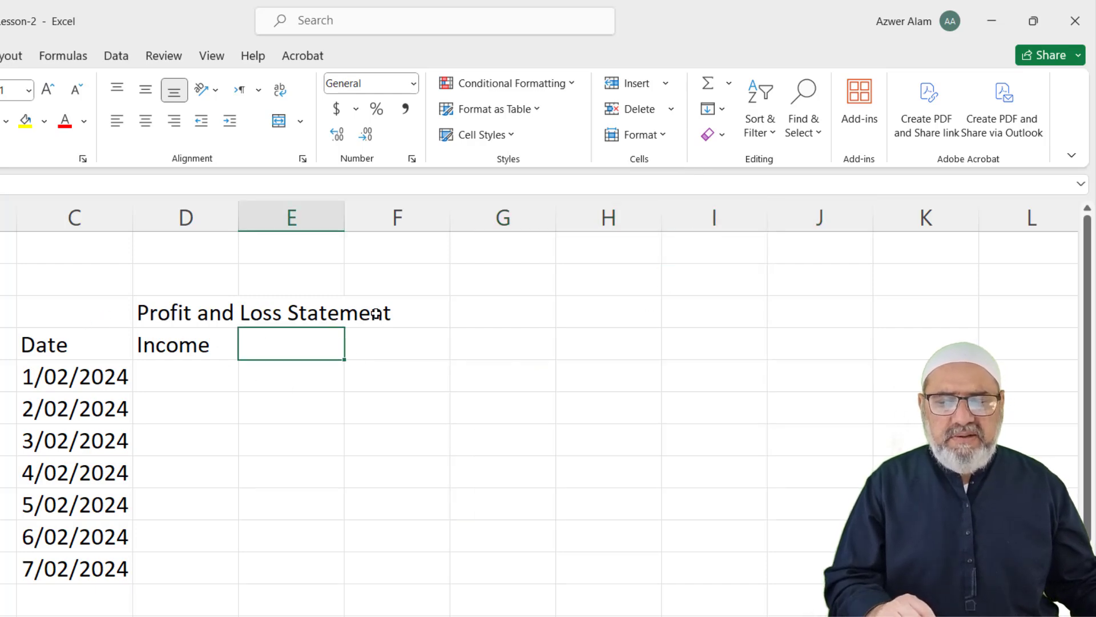
{"action": "left_click", "coordinate": [191, 315]}
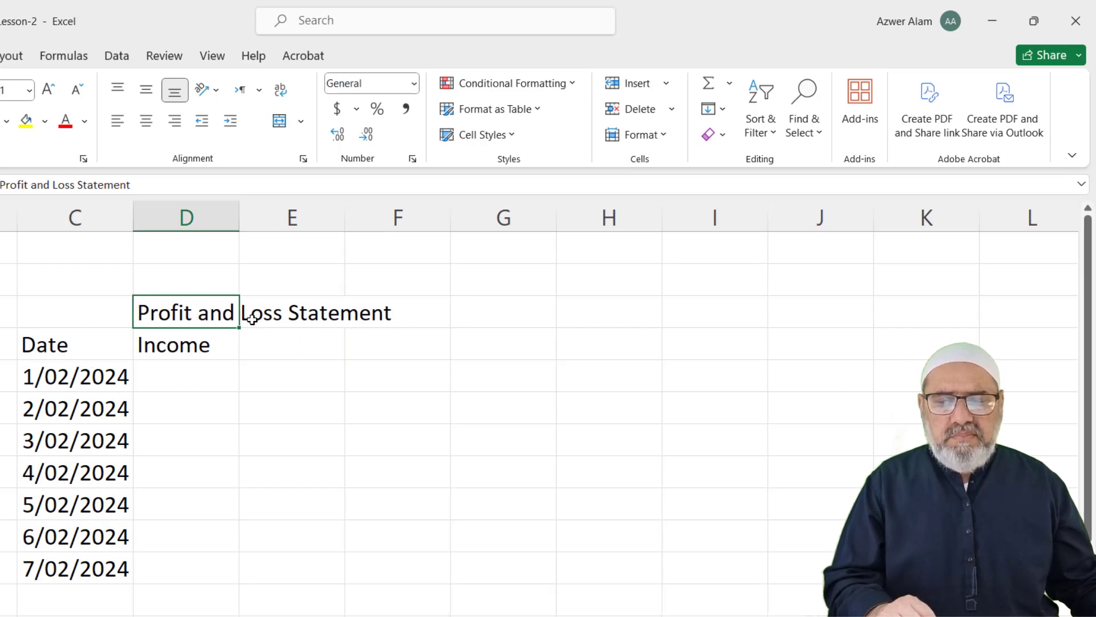
{"action": "left_click", "coordinate": [502, 341]}
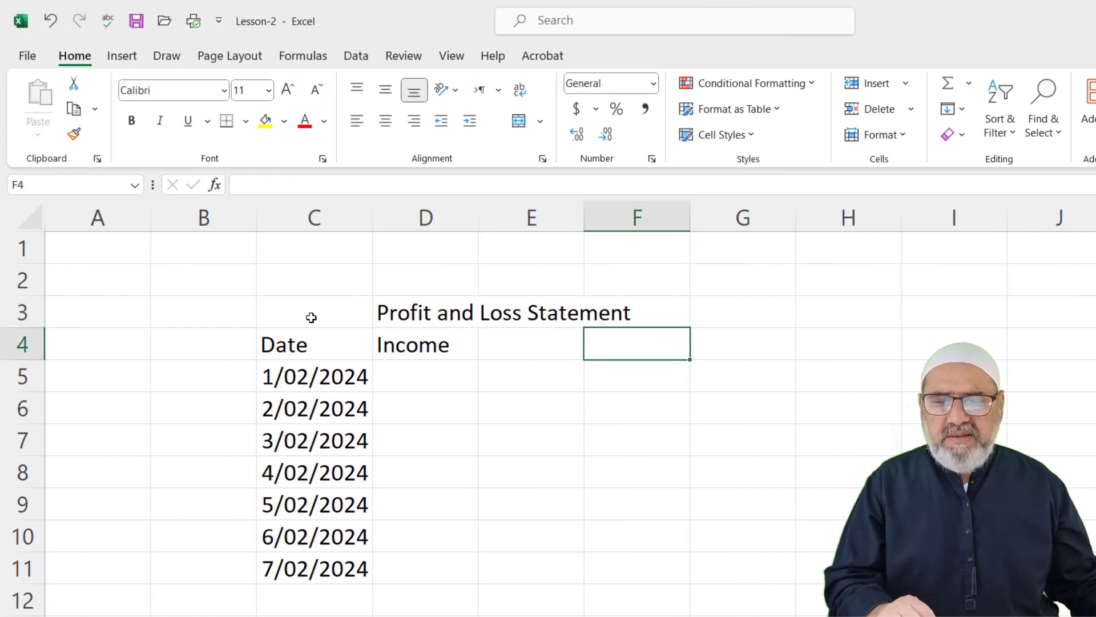
{"action": "left_click", "coordinate": [181, 313]}
{"action": "left_click_drag", "start_coordinate": [301, 312], "coordinate": [705, 320]}
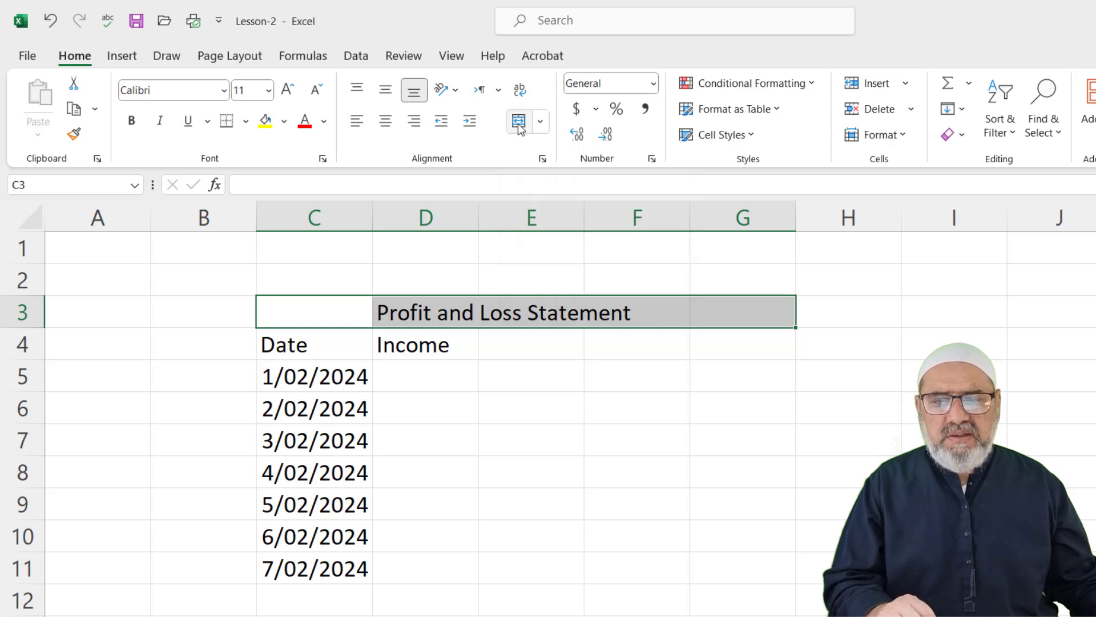
{"action": "left_click", "coordinate": [519, 122]}
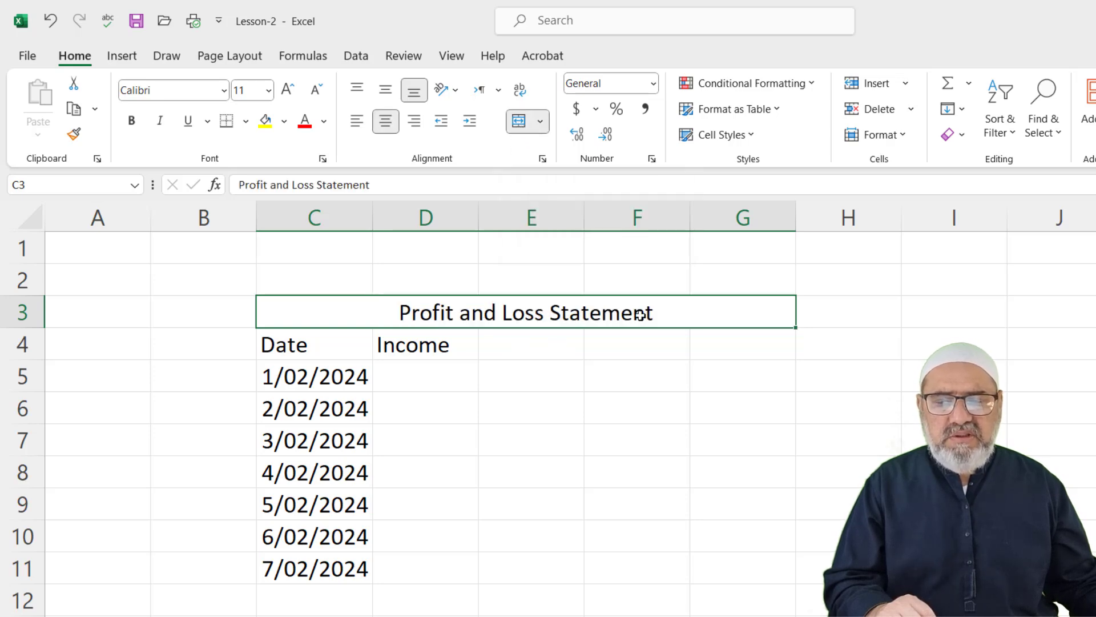
{"action": "mouse_move", "coordinate": [477, 218]}
{"action": "left_mouse_down"}
{"action": "mouse_move", "coordinate": [506, 215]}
{"action": "mouse_move", "coordinate": [460, 215]}
{"action": "mouse_move", "coordinate": [488, 214]}
{"action": "left_mouse_up"}
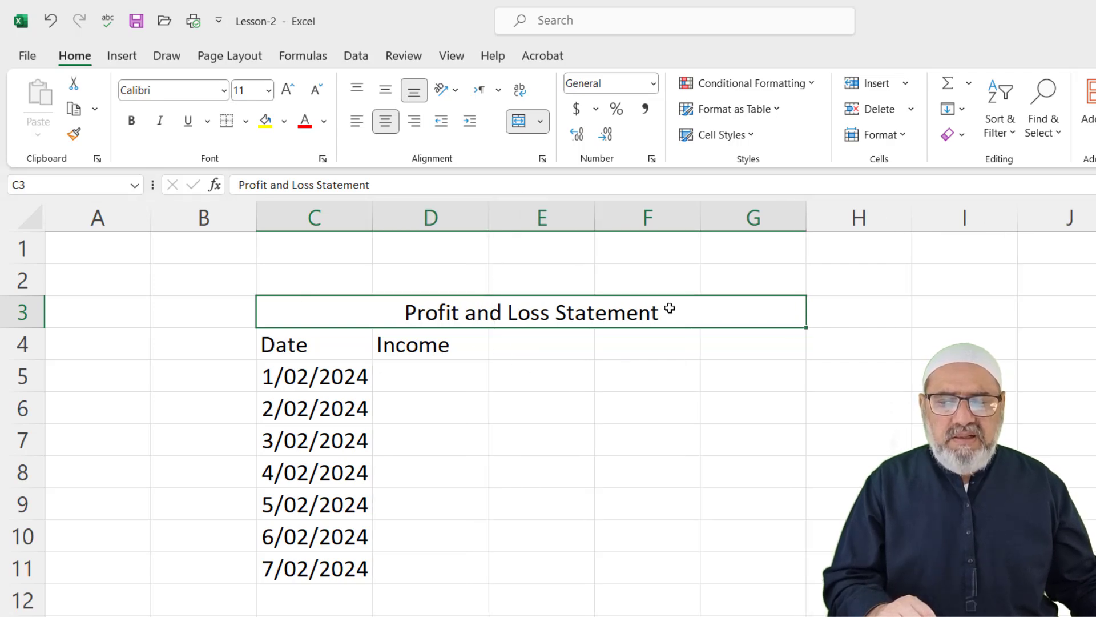
Apply the orange Accent2 cell style to the merged title
{"action": "left_click", "coordinate": [752, 136]}
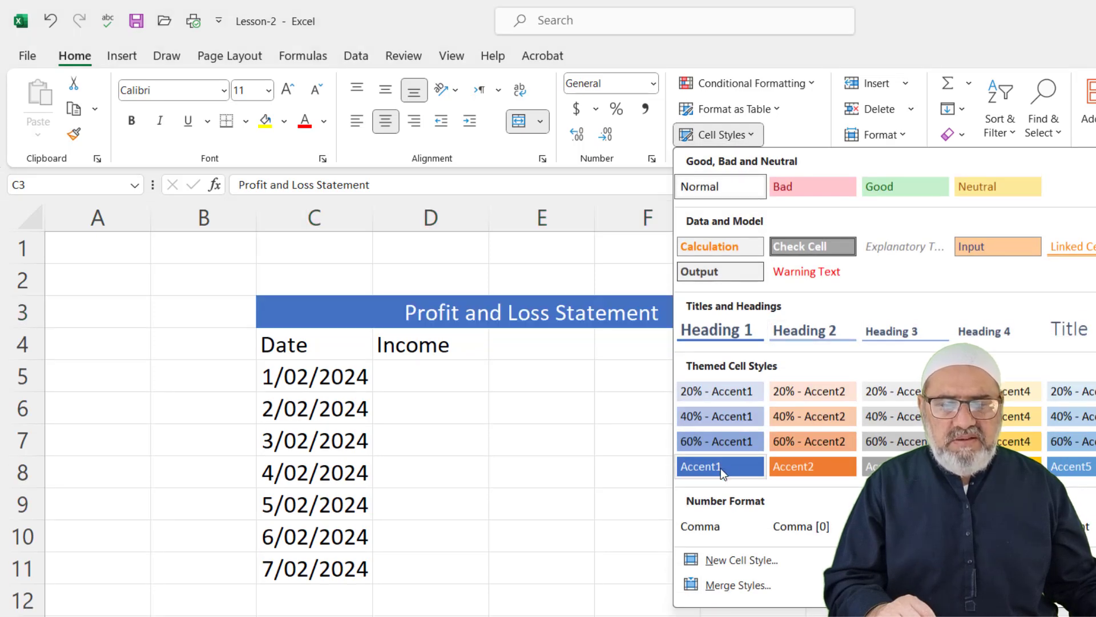
{"action": "left_click", "coordinate": [803, 467]}
{"action": "left_click", "coordinate": [544, 343]}
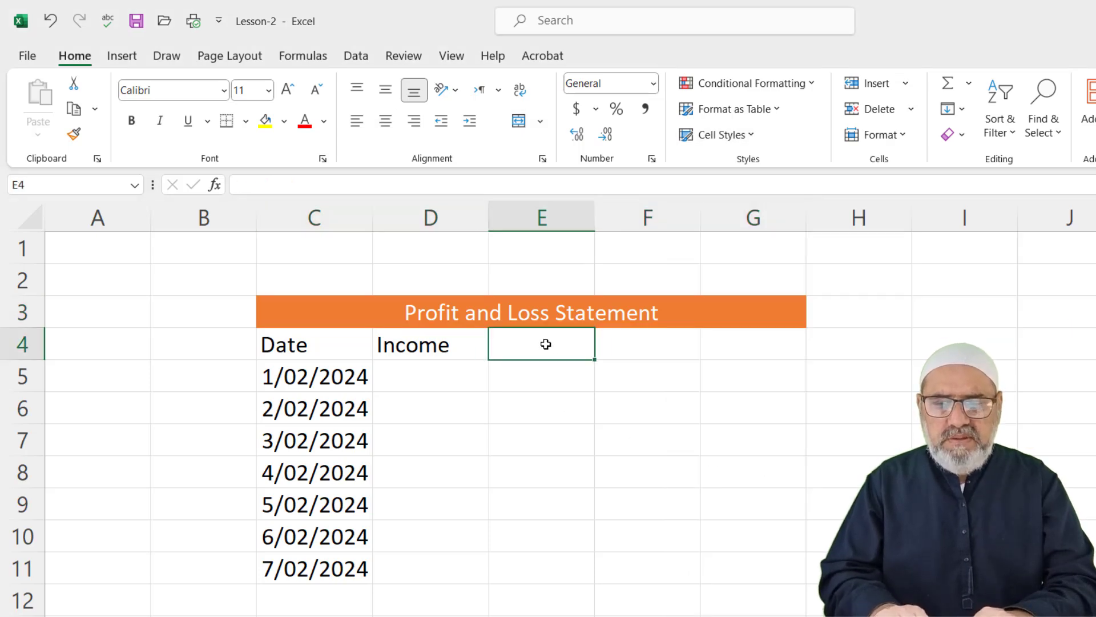
Enter Expenses in E4 and Profit/Loss in F4, then autofit column F
{"action": "type", "text": "Expenses"}
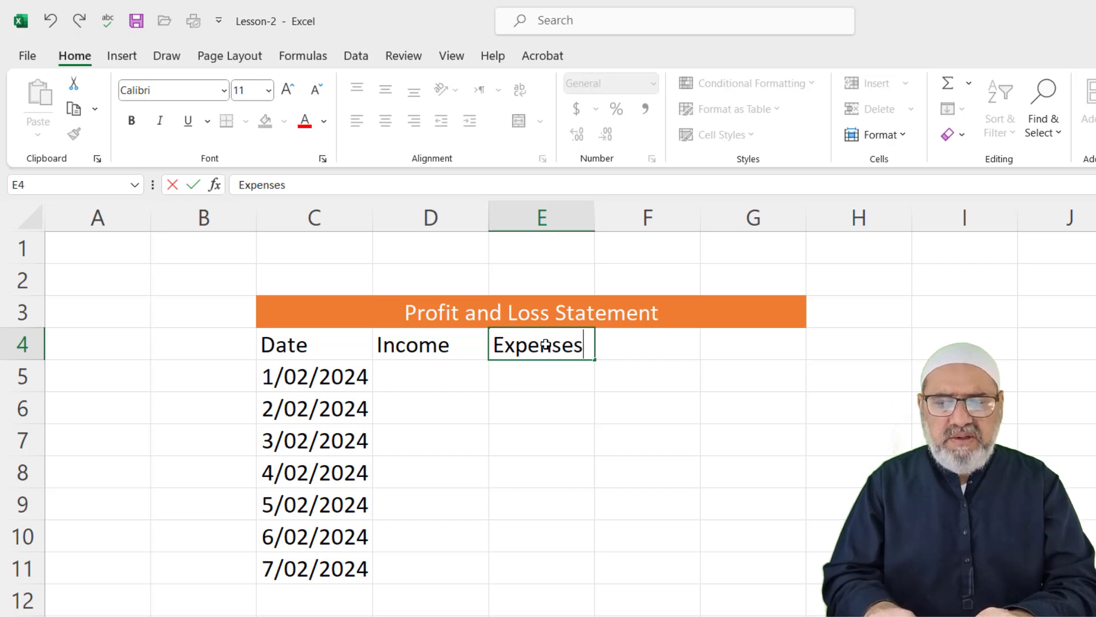
{"action": "key", "text": "Tab"}
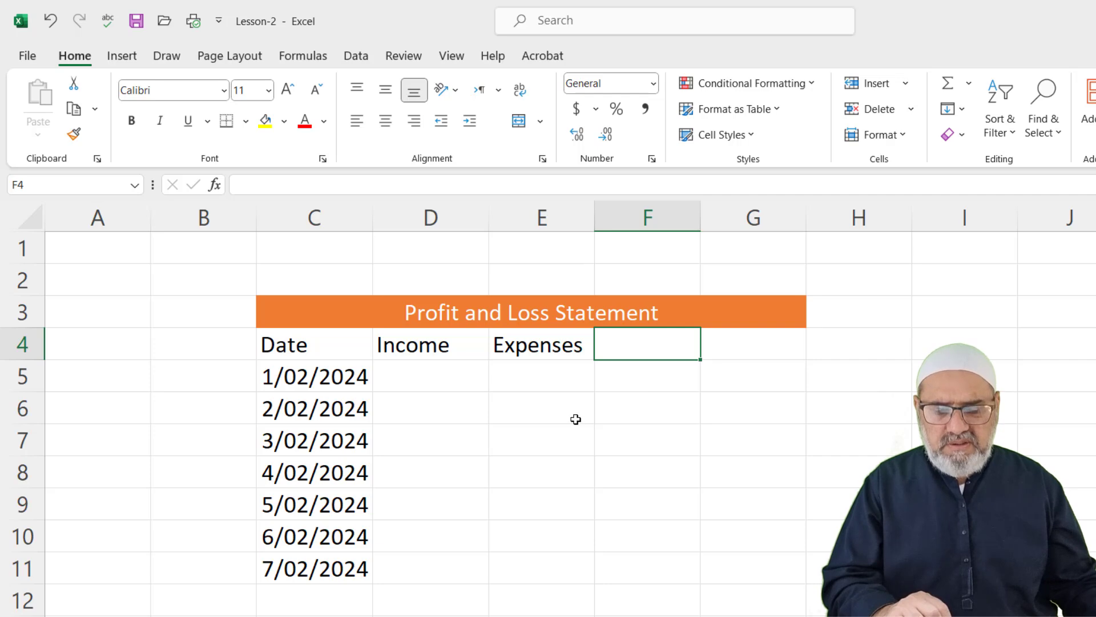
{"action": "type", "text": "Profit"}
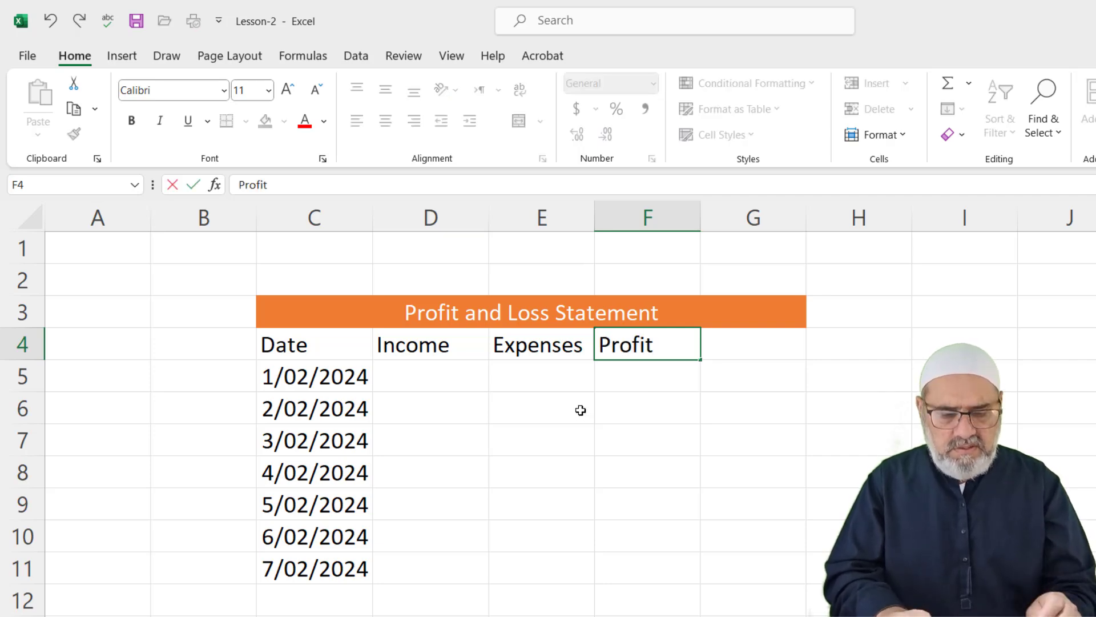
{"action": "type", "text": "/Loss"}
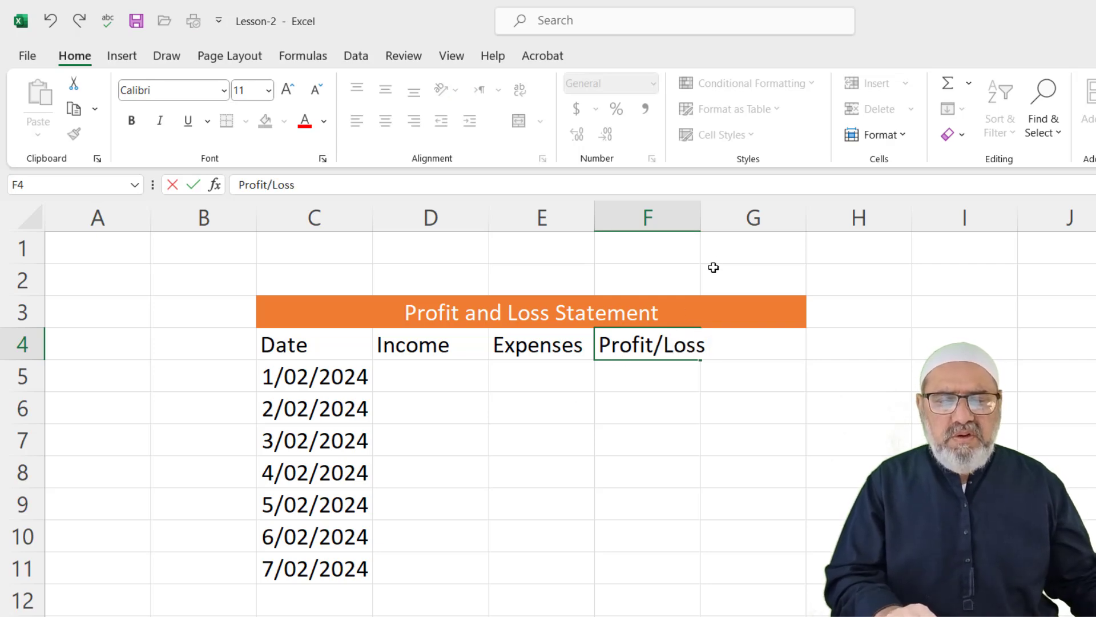
{"action": "double_click", "coordinate": [701, 215]}
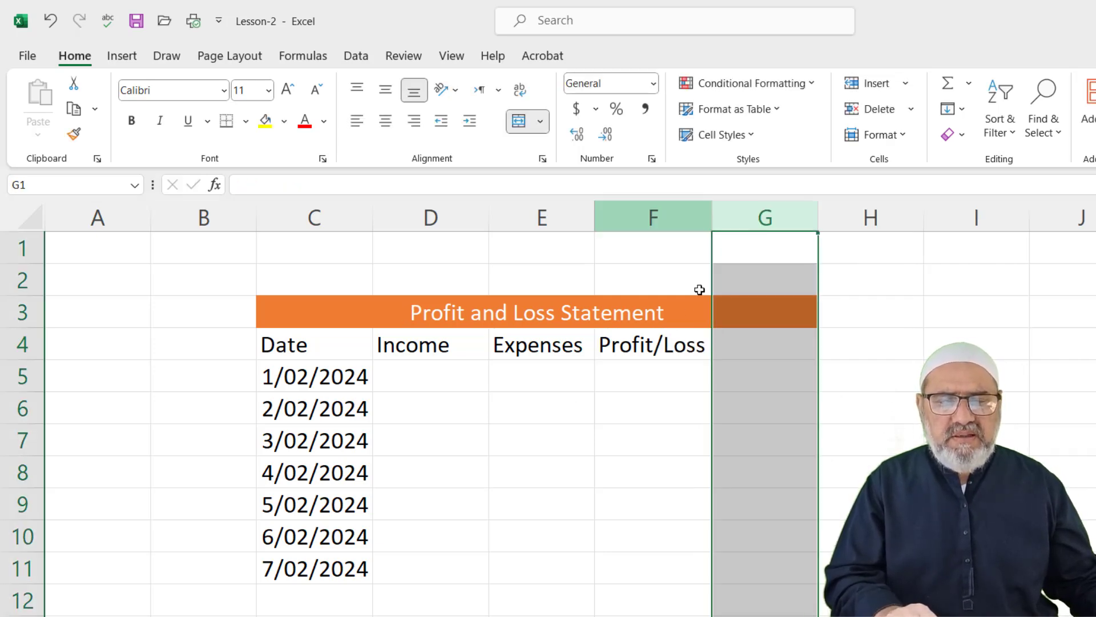
Enter income 500 in D5 and expenses 50 in E5, then begin a formula in F5
{"action": "left_click", "coordinate": [429, 380]}
{"action": "type", "text": "500"}
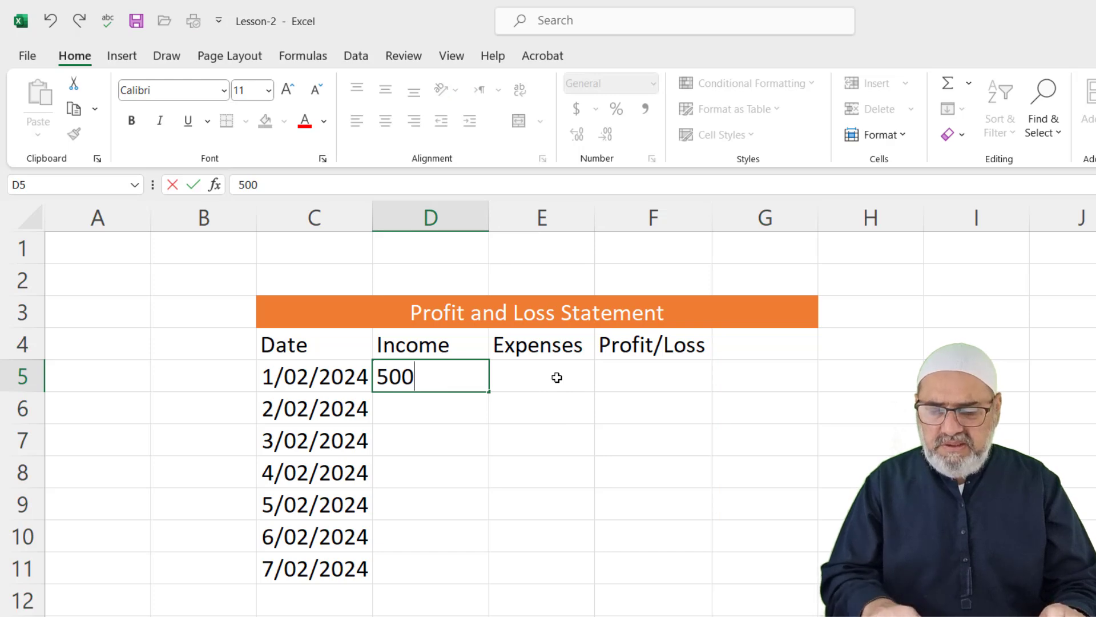
{"action": "left_click", "coordinate": [557, 377]}
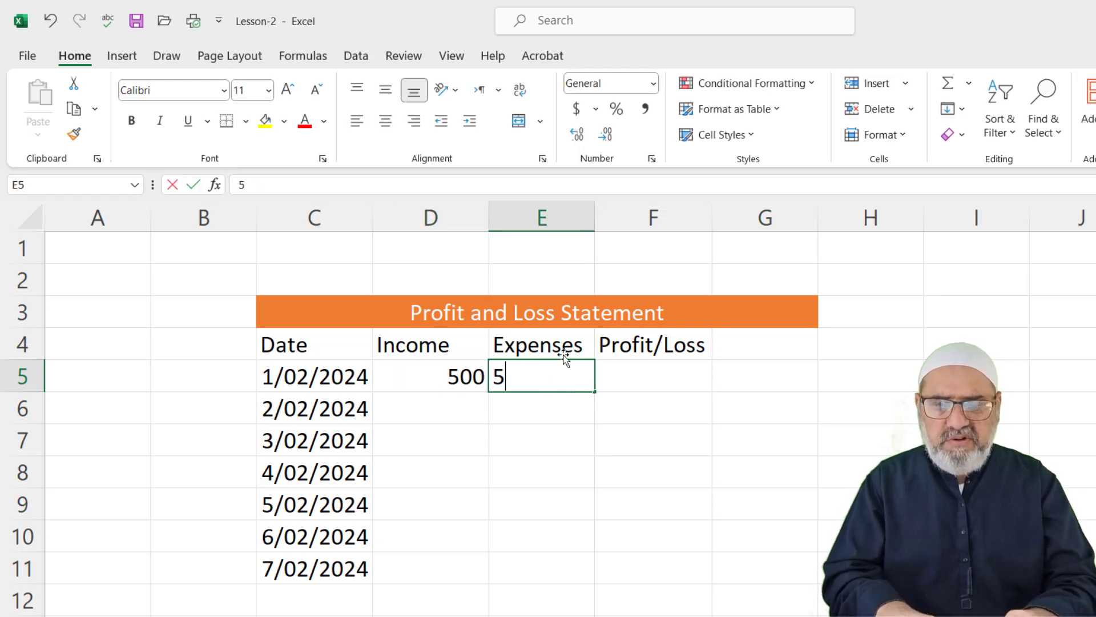
{"action": "type", "text": "50"}
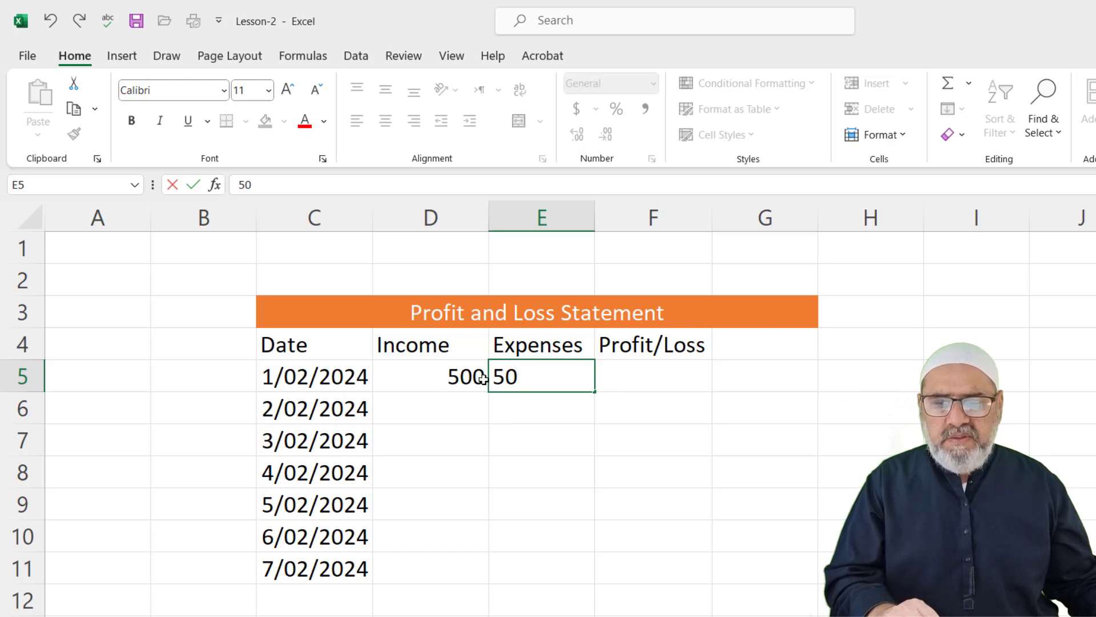
{"action": "left_click", "coordinate": [645, 368]}
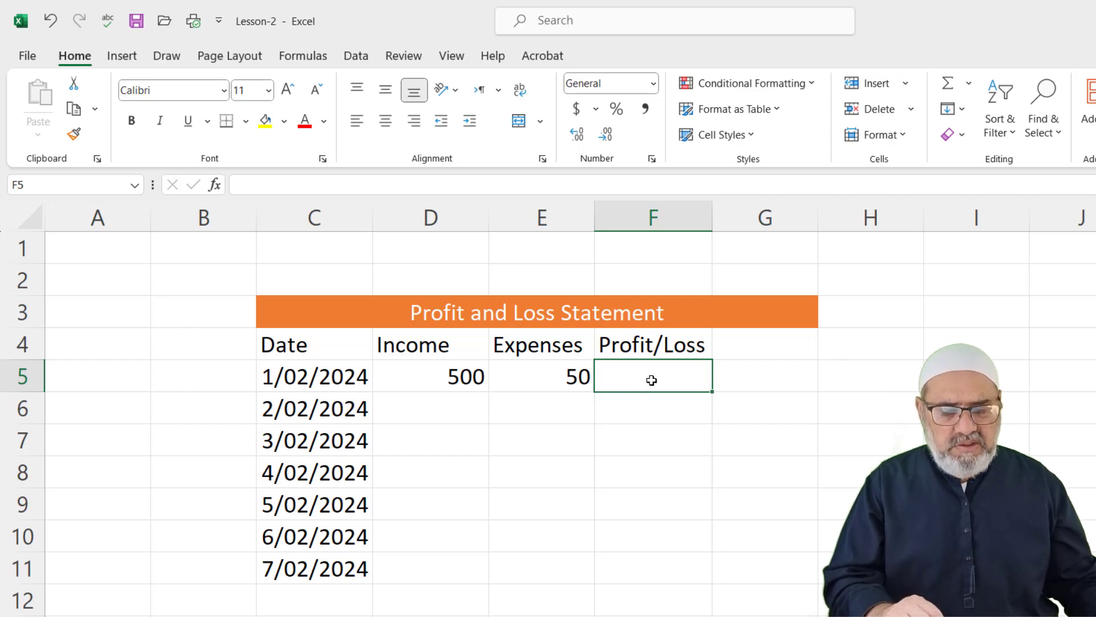
{"action": "type", "text": "="}
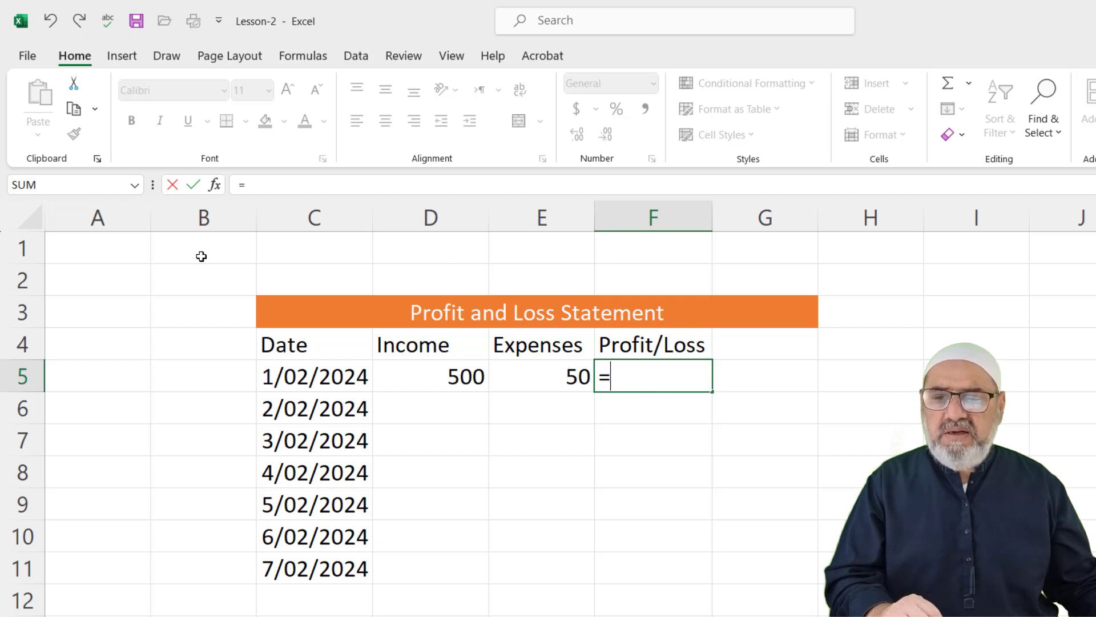
Complete F5's formula as =D5-E5 so the profit shows 450
{"action": "left_click", "coordinate": [448, 378]}
{"action": "type", "text": "-"}
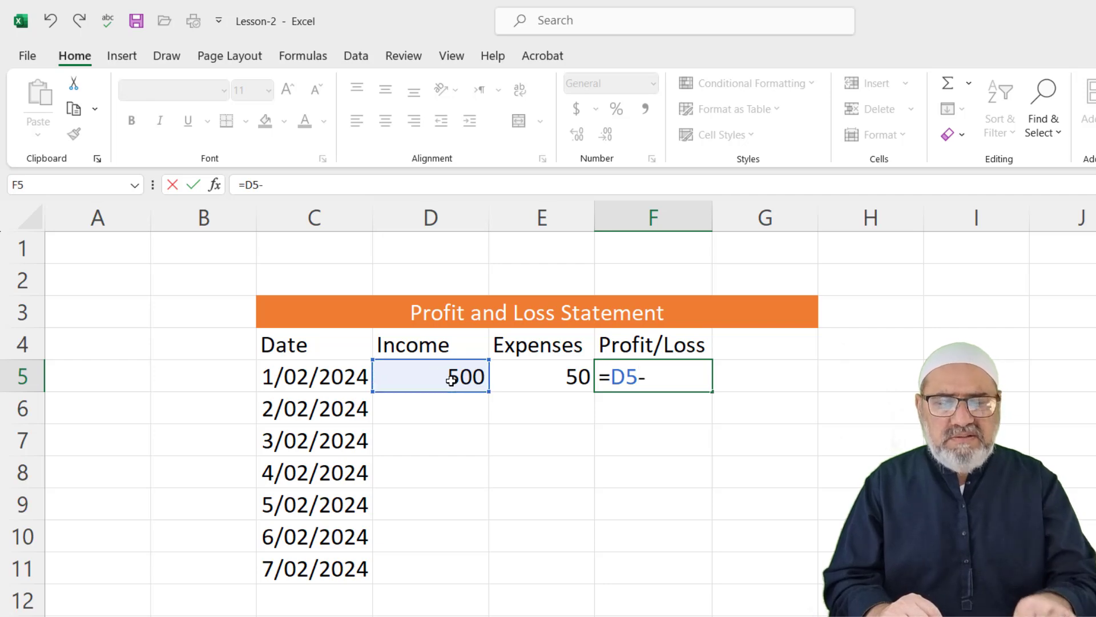
{"action": "left_click", "coordinate": [565, 382]}
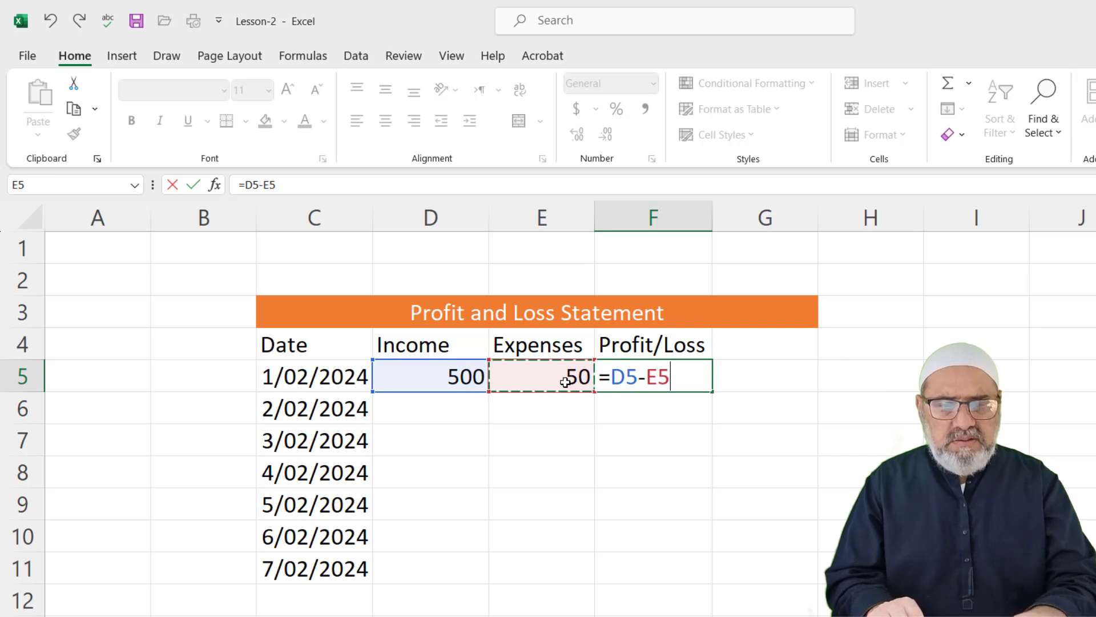
{"action": "key", "text": "Return"}
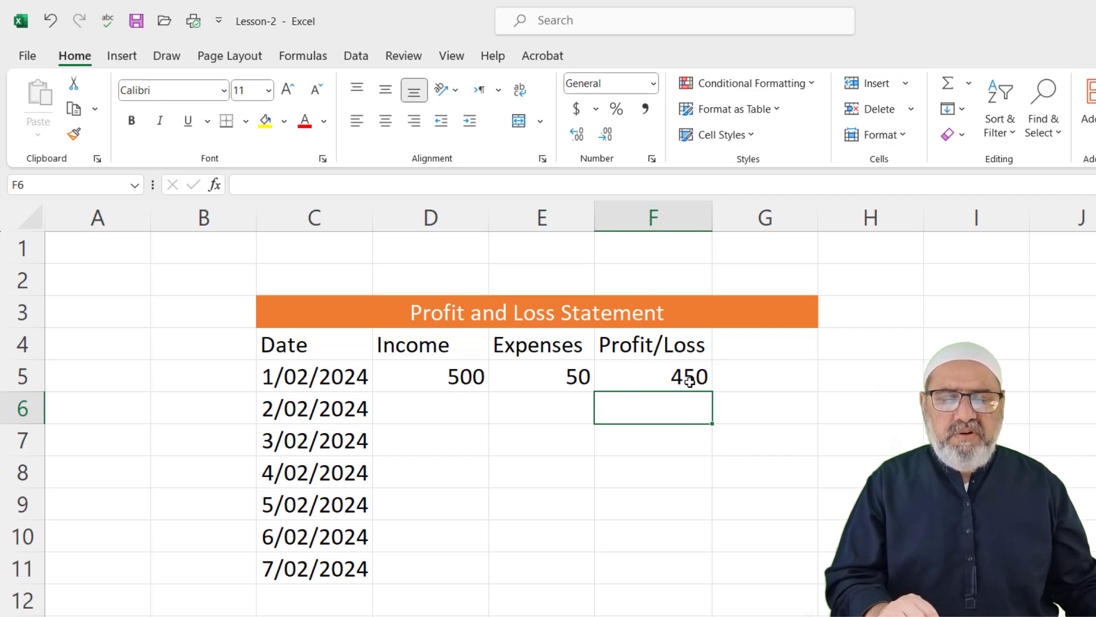
Enter income 300 and expenses 20 in row 6 for 2/02/2024
{"action": "left_click", "coordinate": [454, 407]}
{"action": "type", "text": "300"}
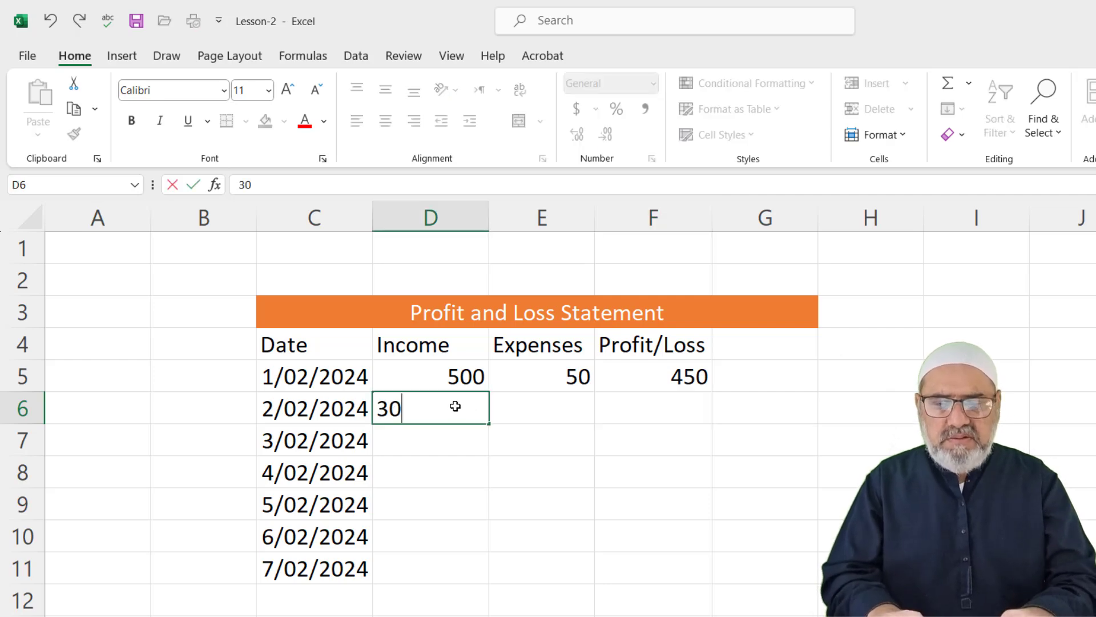
{"action": "left_click", "coordinate": [589, 395]}
{"action": "type", "text": "20"}
{"action": "key", "text": "Tab"}
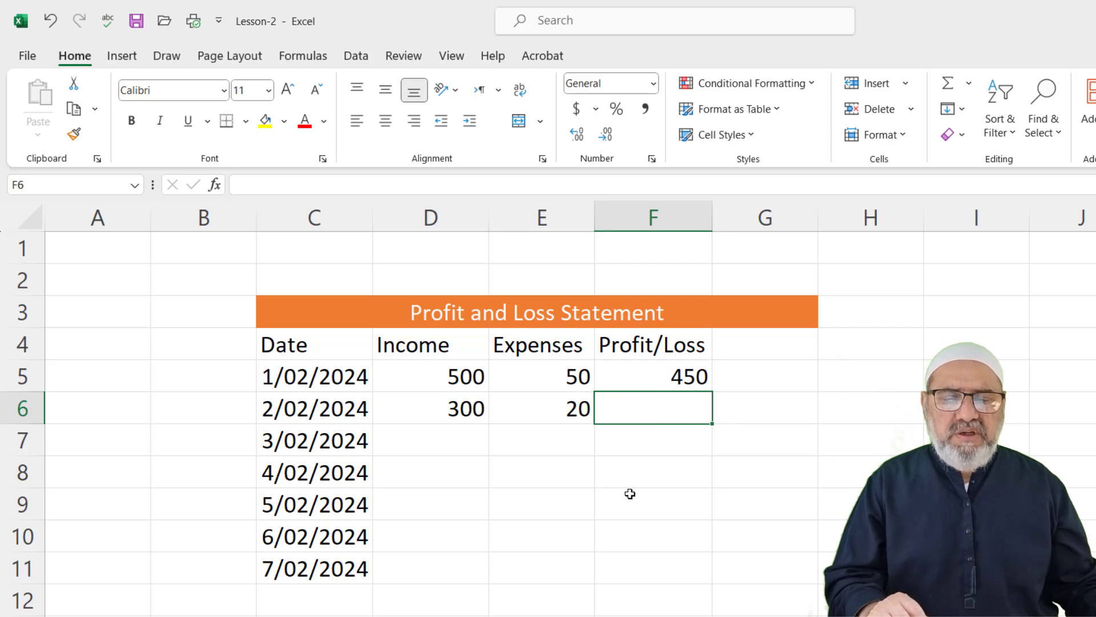
Check F5's =D5-E5 formula, then fill it down to F11, giving 280 for 2/02/2024
{"action": "left_click", "coordinate": [644, 380]}
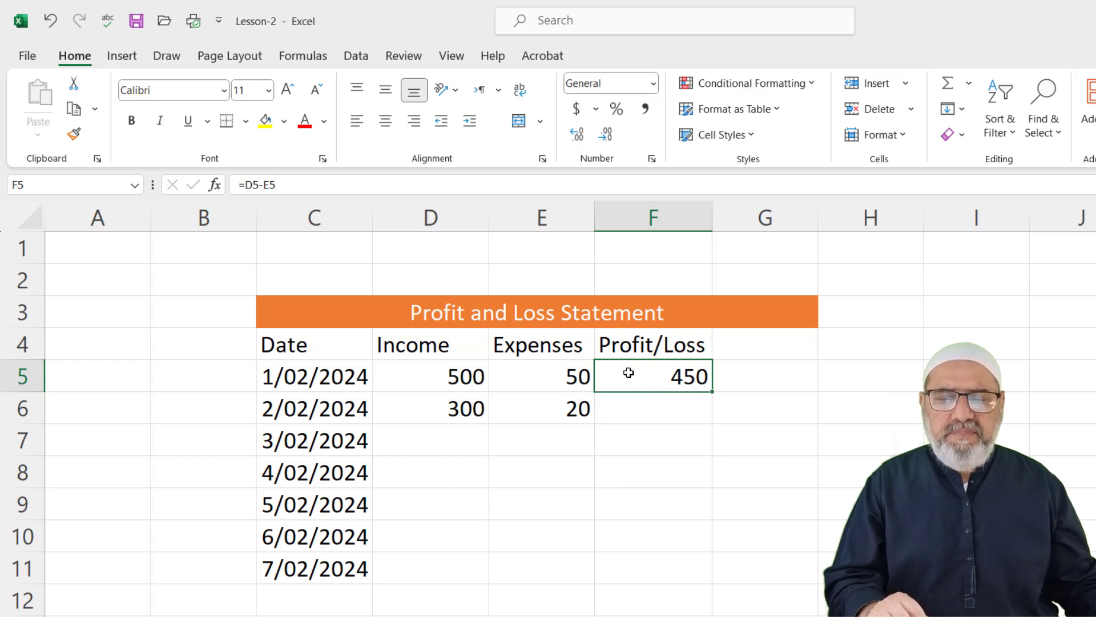
{"action": "left_click", "coordinate": [288, 184]}
{"action": "left_click_drag", "start_coordinate": [289, 184], "coordinate": [206, 207]}
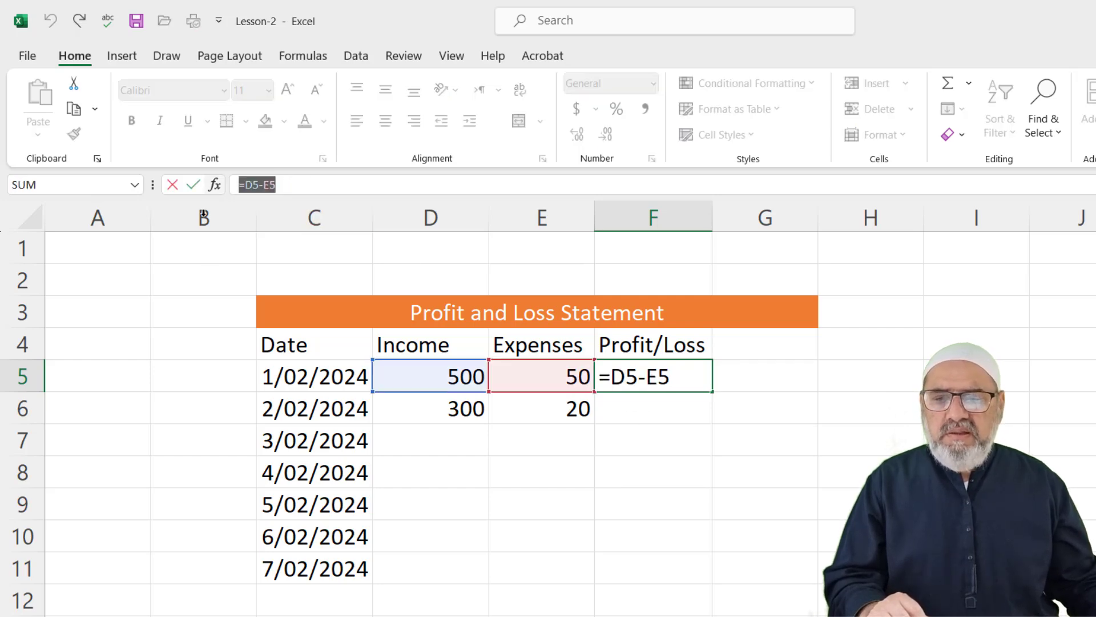
{"action": "left_click", "coordinate": [663, 453]}
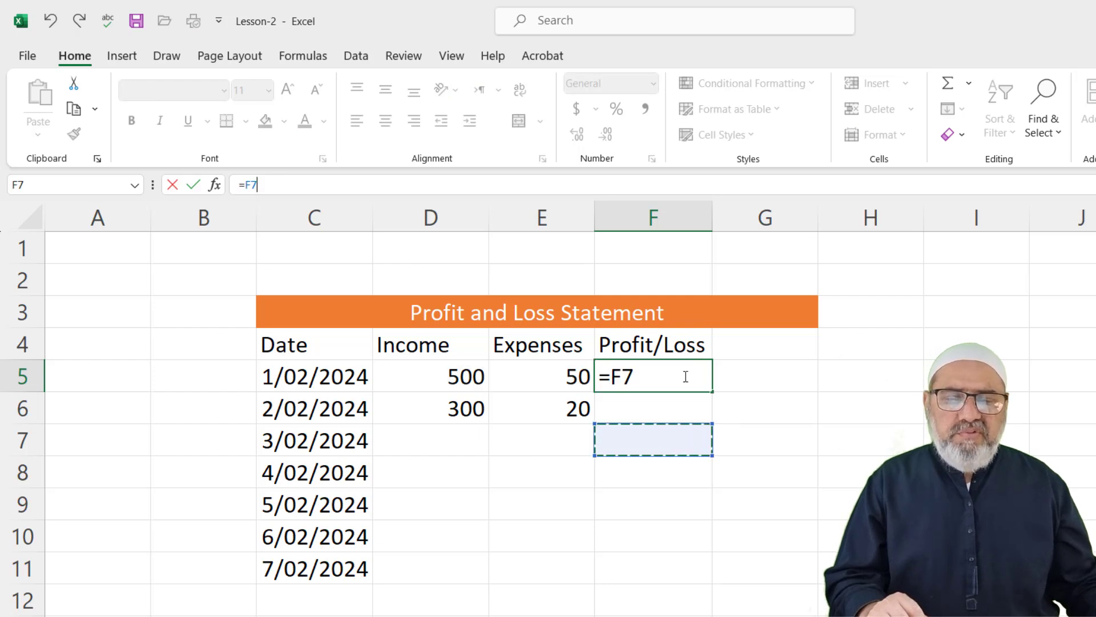
{"action": "left_click", "coordinate": [773, 474]}
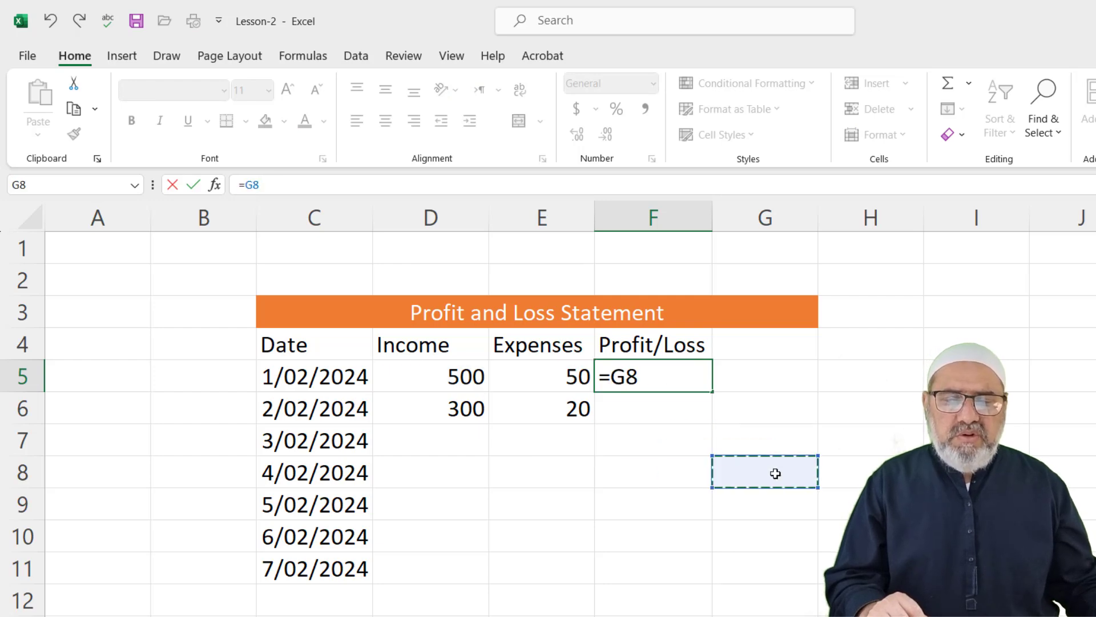
{"action": "left_click", "coordinate": [51, 21]}
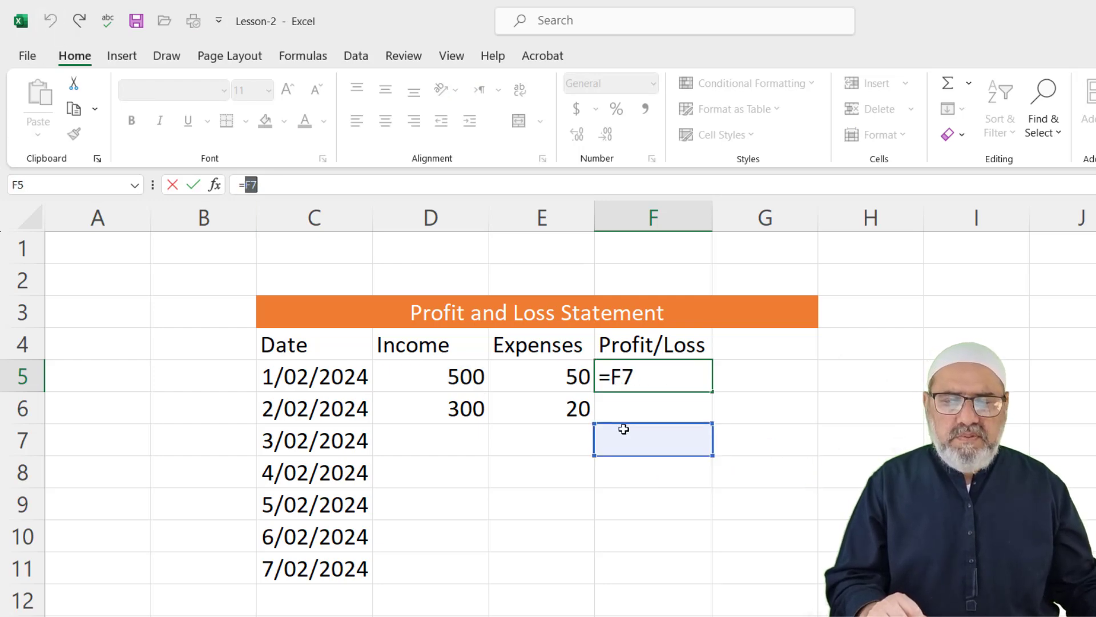
{"action": "key", "text": "Escape"}
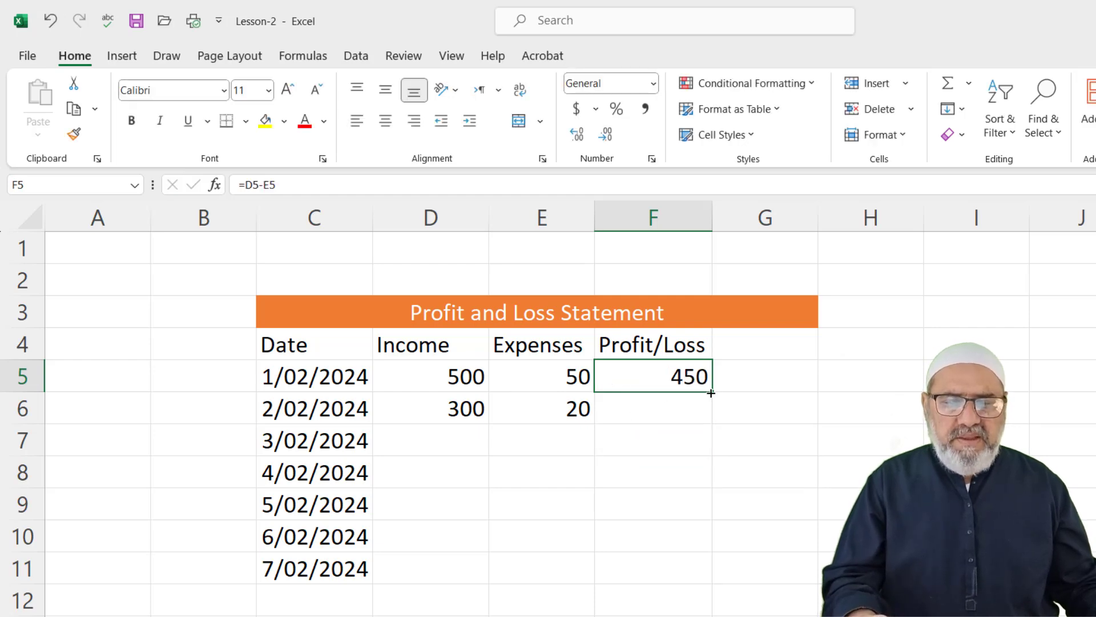
{"action": "left_click_drag", "start_coordinate": [712, 391], "coordinate": [713, 575]}
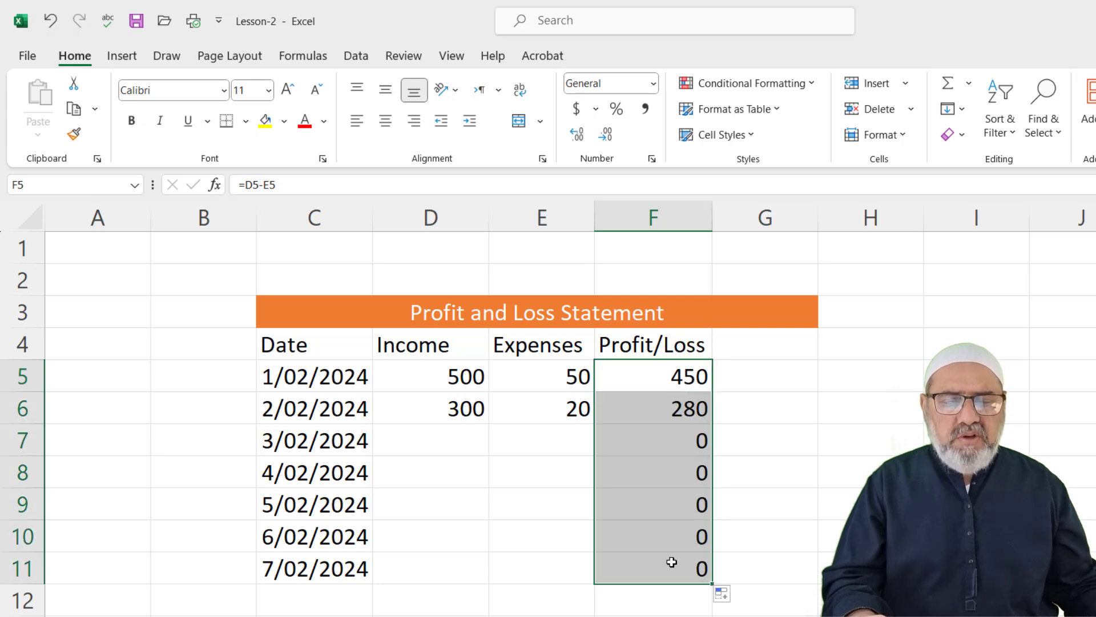
Enter income 800, expenses 40 for 3/02/2024 and income 400, expenses 30 for 4/02/2024
{"action": "left_click", "coordinate": [454, 439]}
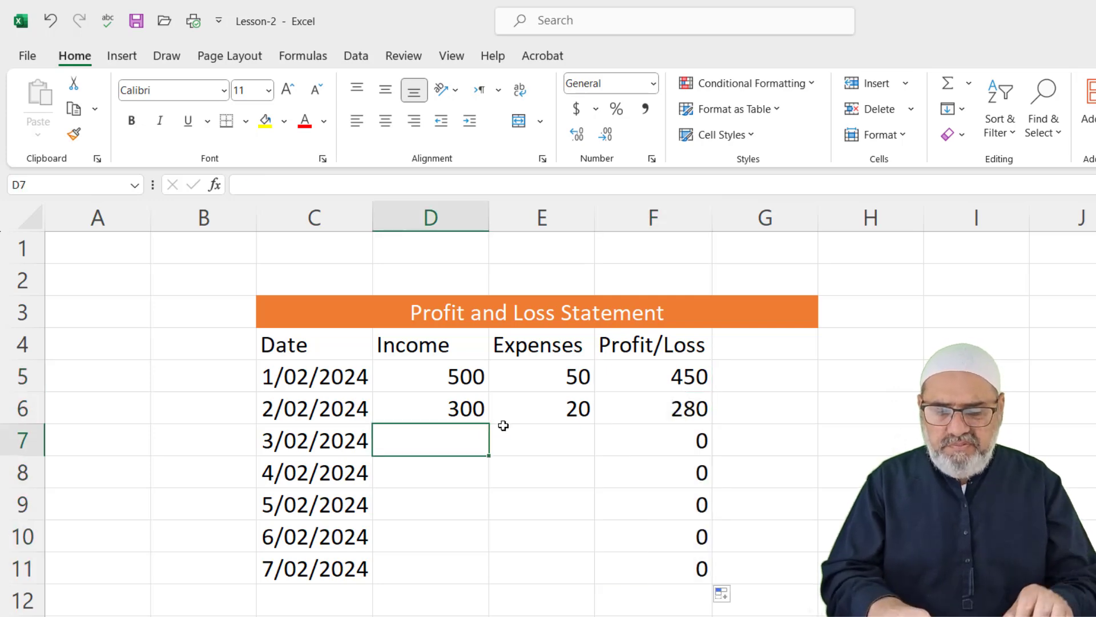
{"action": "type", "text": "800"}
{"action": "key", "text": "Tab"}
{"action": "type", "text": "40"}
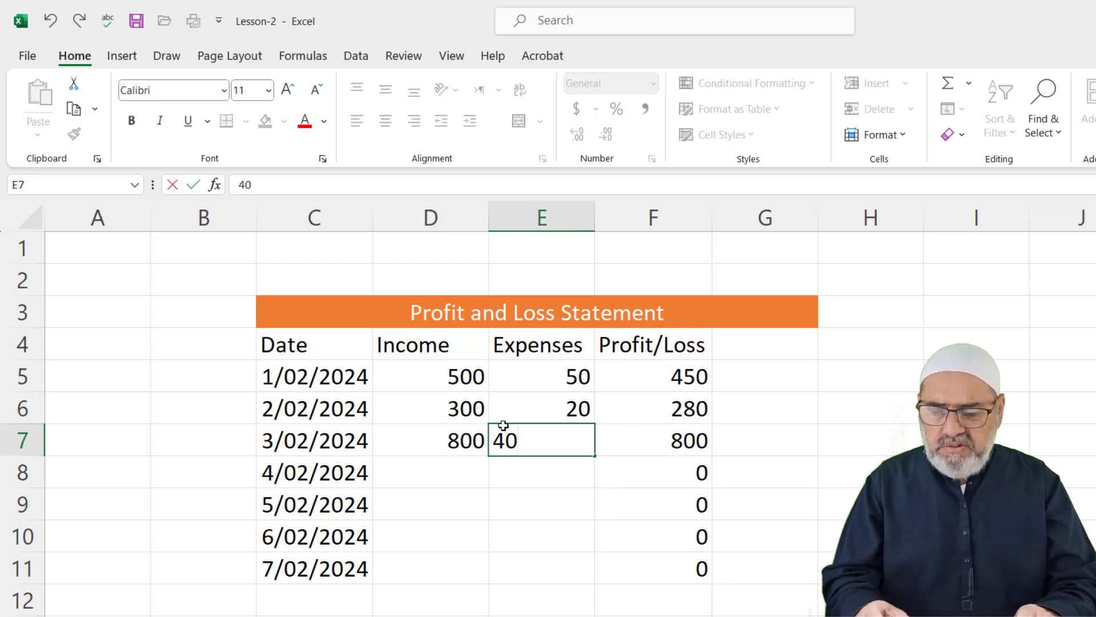
{"action": "key", "text": "Tab"}
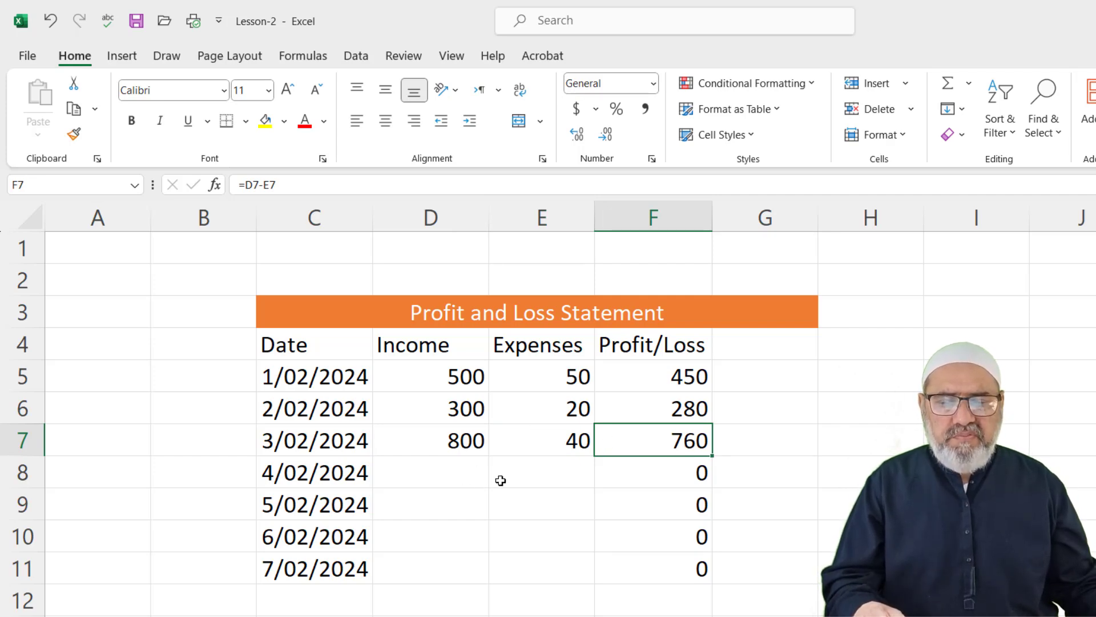
{"action": "left_click", "coordinate": [461, 472]}
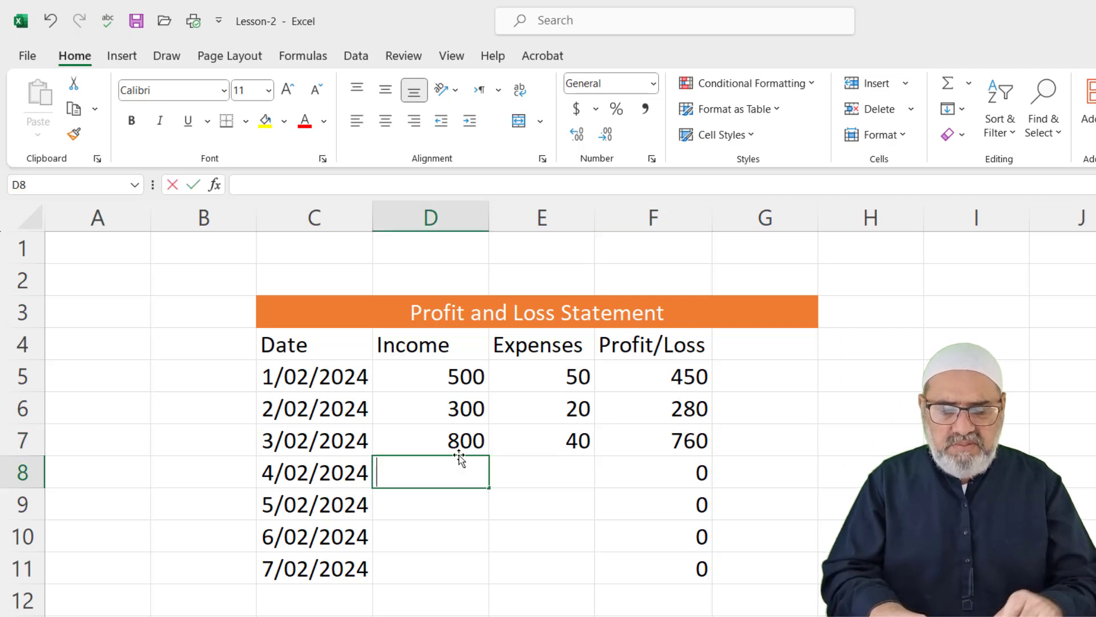
{"action": "type", "text": "40"}
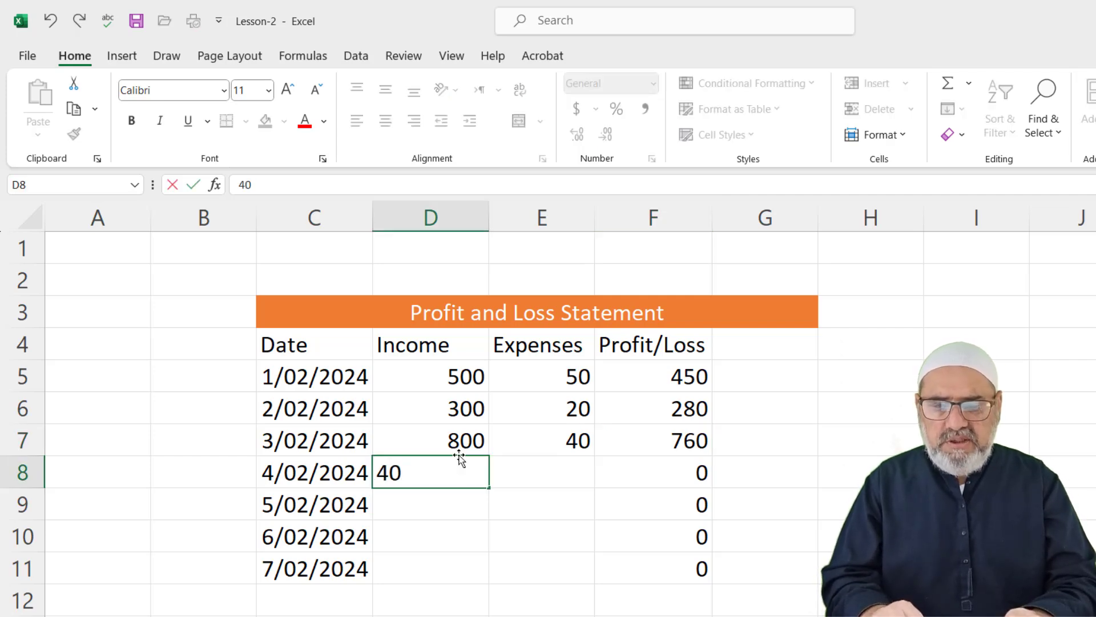
{"action": "type", "text": "0"}
{"action": "key", "text": "Tab"}
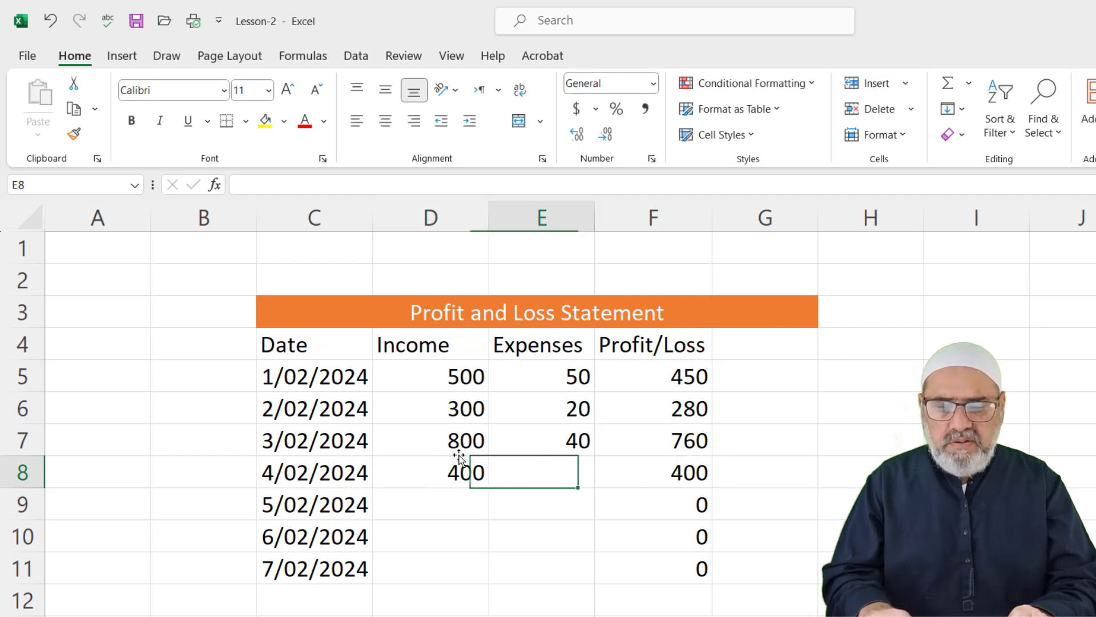
{"action": "type", "text": "30"}
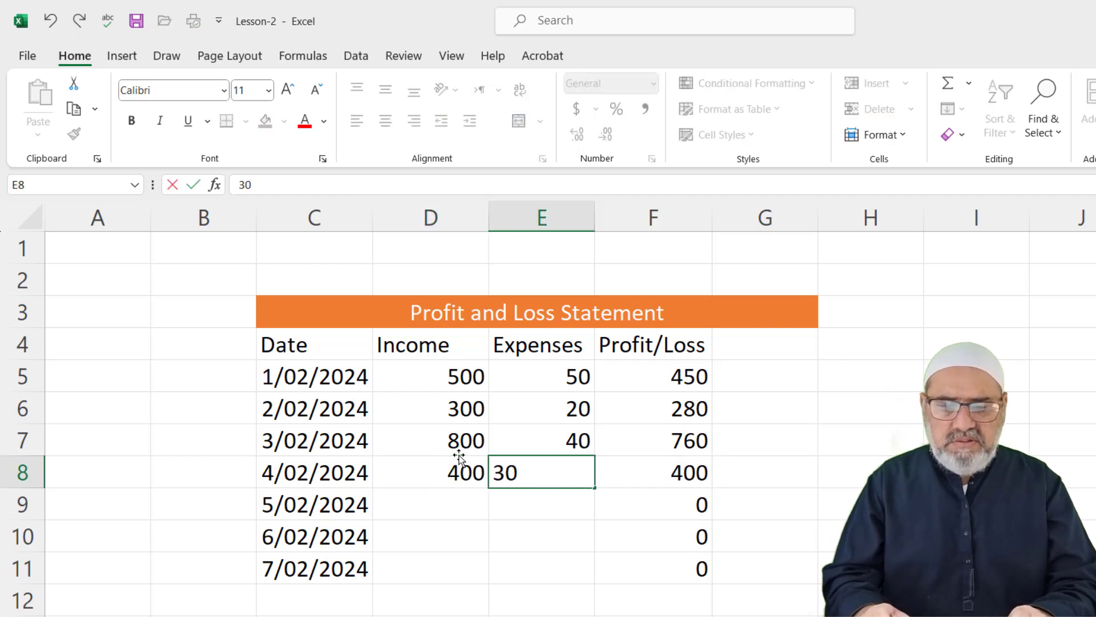
{"action": "key", "text": "Tab"}
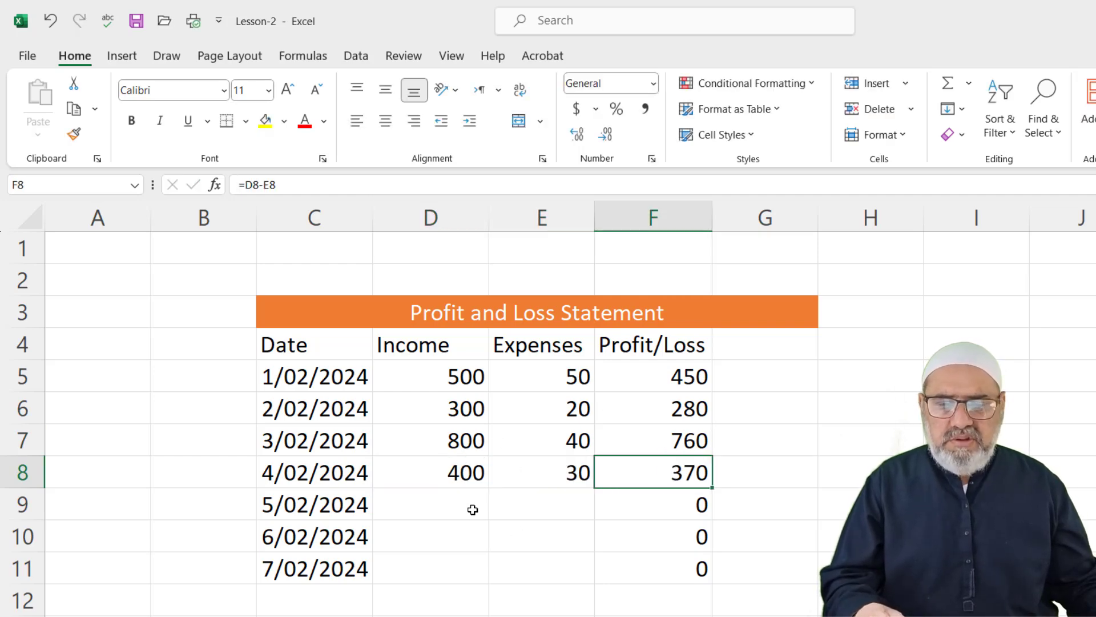
Enter income 250, expenses 10 for 5/02/2024 and income 700, expenses 50 for 6/02/2024
{"action": "left_click", "coordinate": [472, 508]}
{"action": "type", "text": "250"}
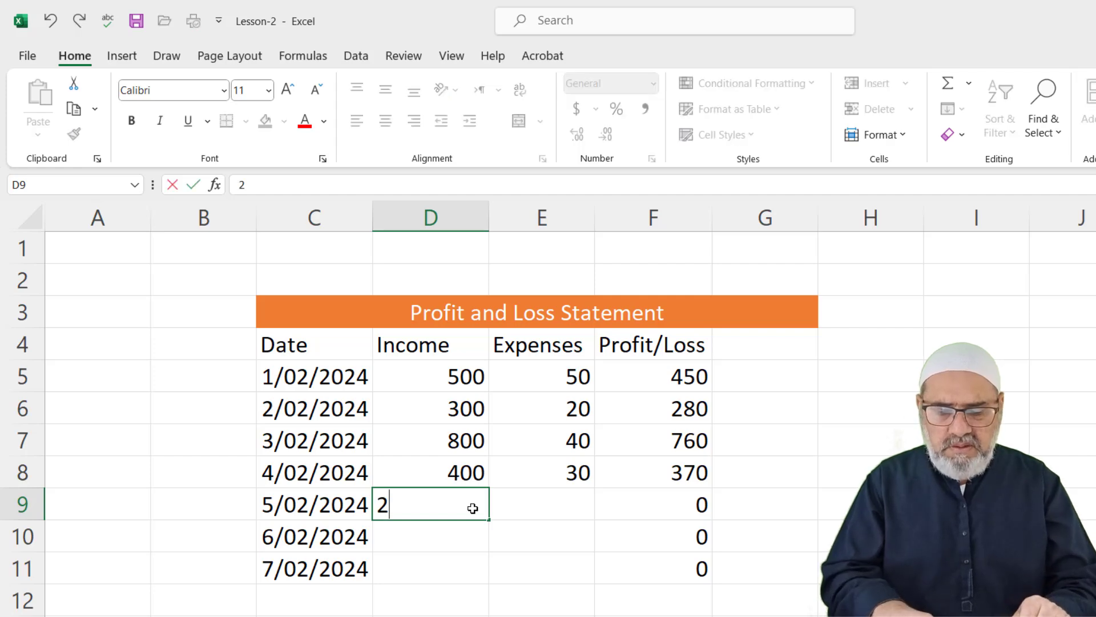
{"action": "key", "text": "Tab"}
{"action": "type", "text": "10"}
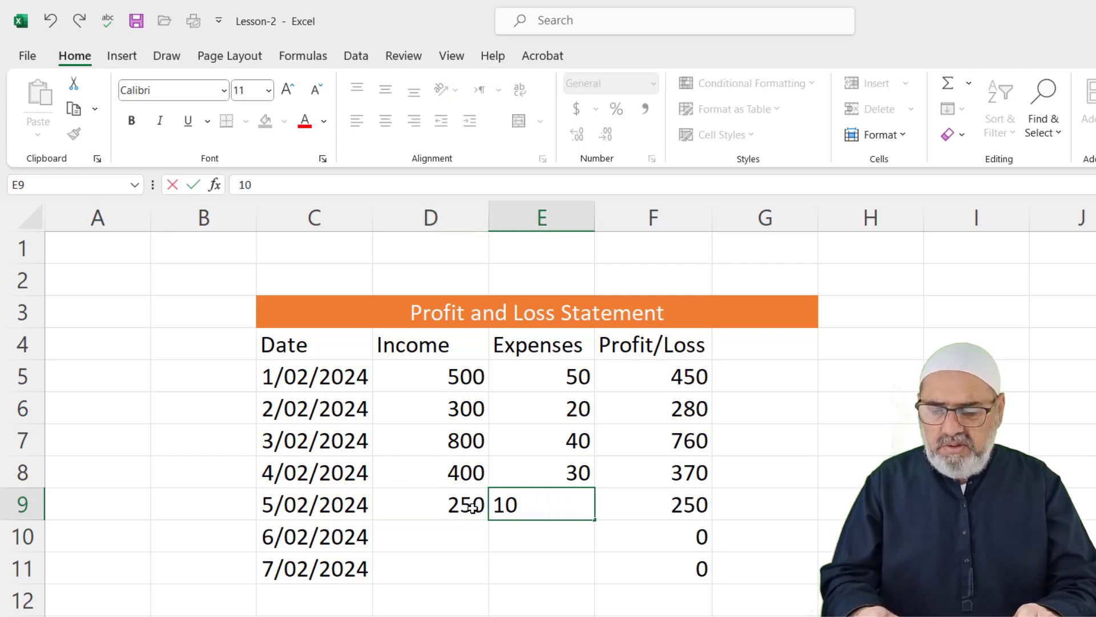
{"action": "key", "text": "Tab"}
{"action": "left_click", "coordinate": [460, 537]}
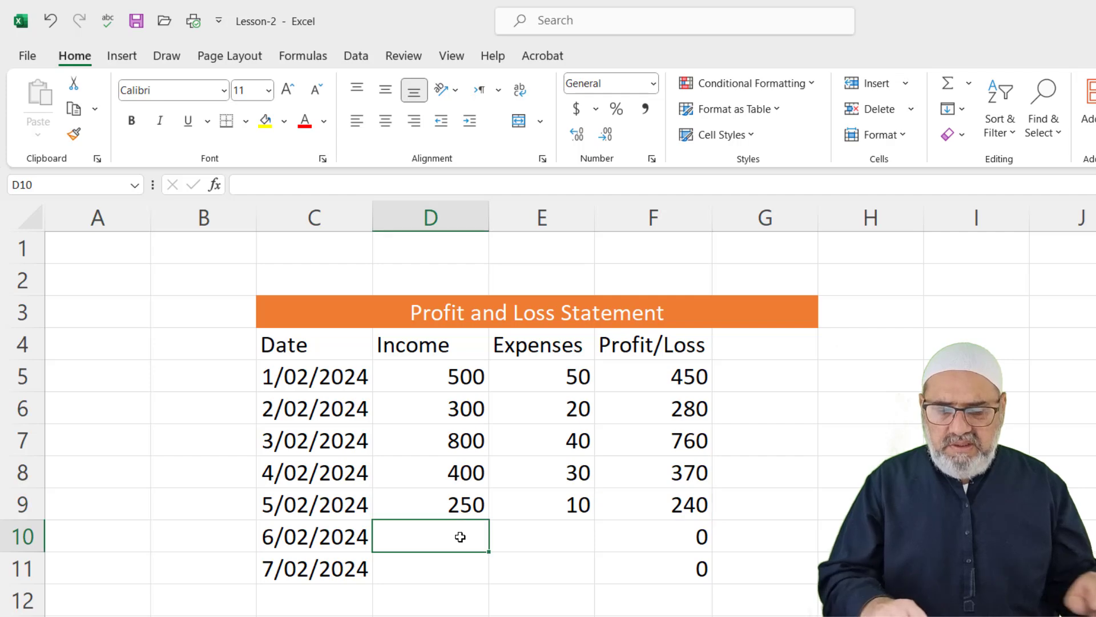
{"action": "type", "text": "700"}
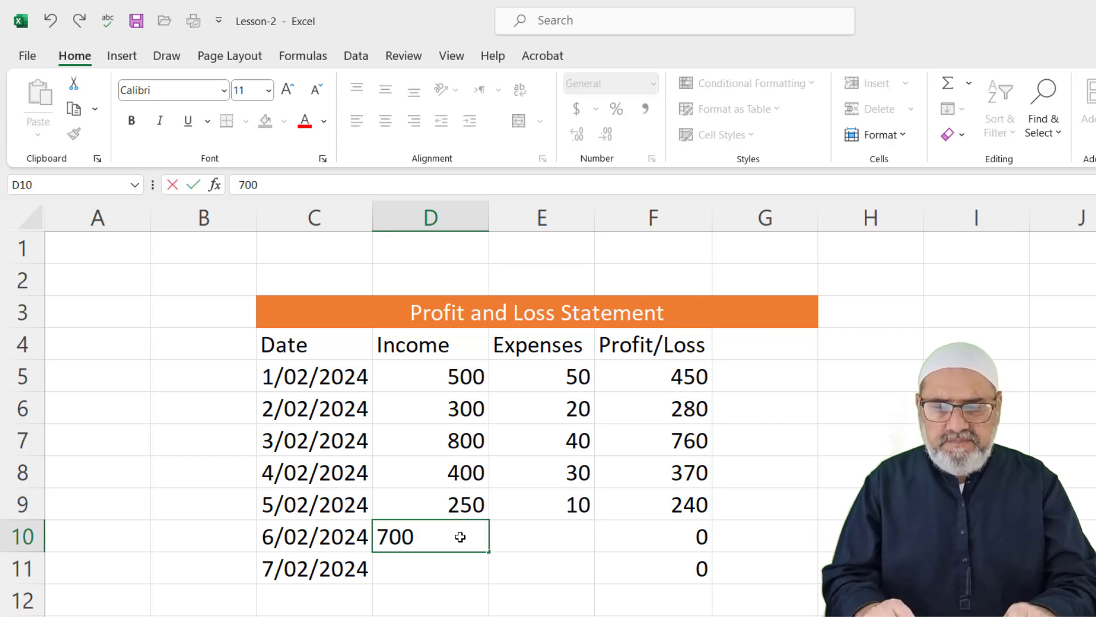
{"action": "key", "text": "Tab"}
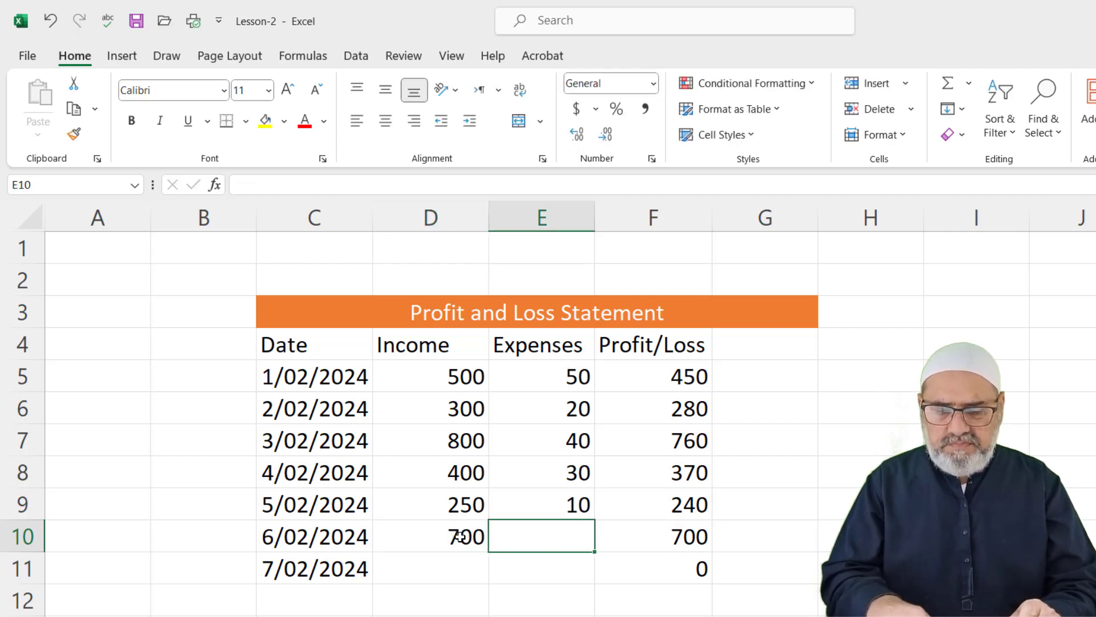
{"action": "type", "text": "50"}
{"action": "key", "text": "Tab"}
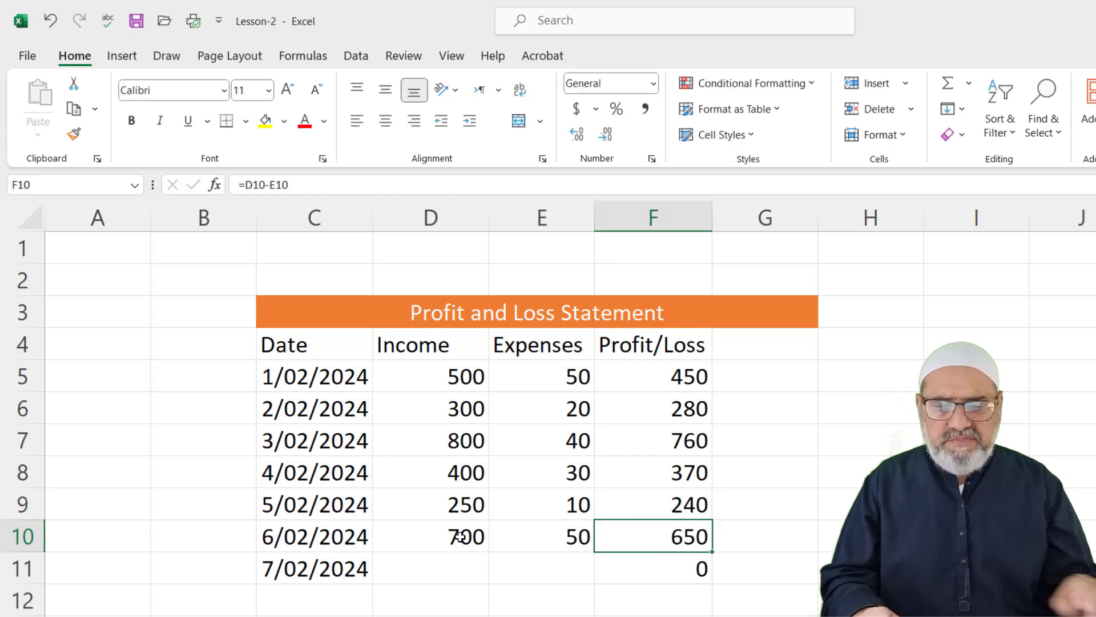
Enter income 1000 and expenses 40 for 7/02/2024, then select Income cells D5:D11
{"action": "left_click", "coordinate": [478, 579]}
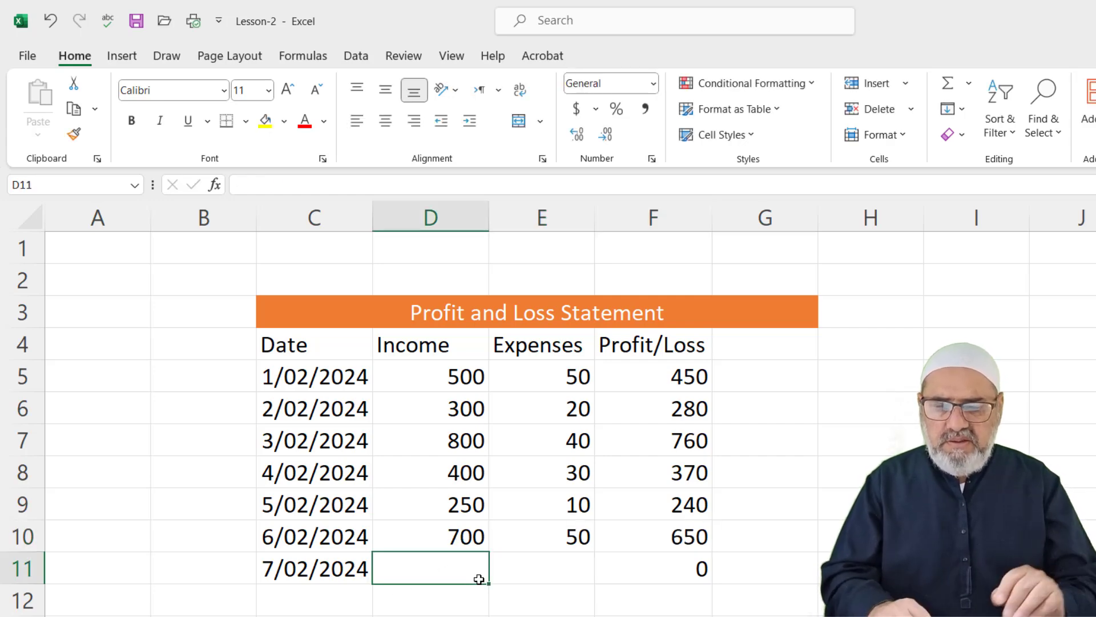
{"action": "type", "text": "1000"}
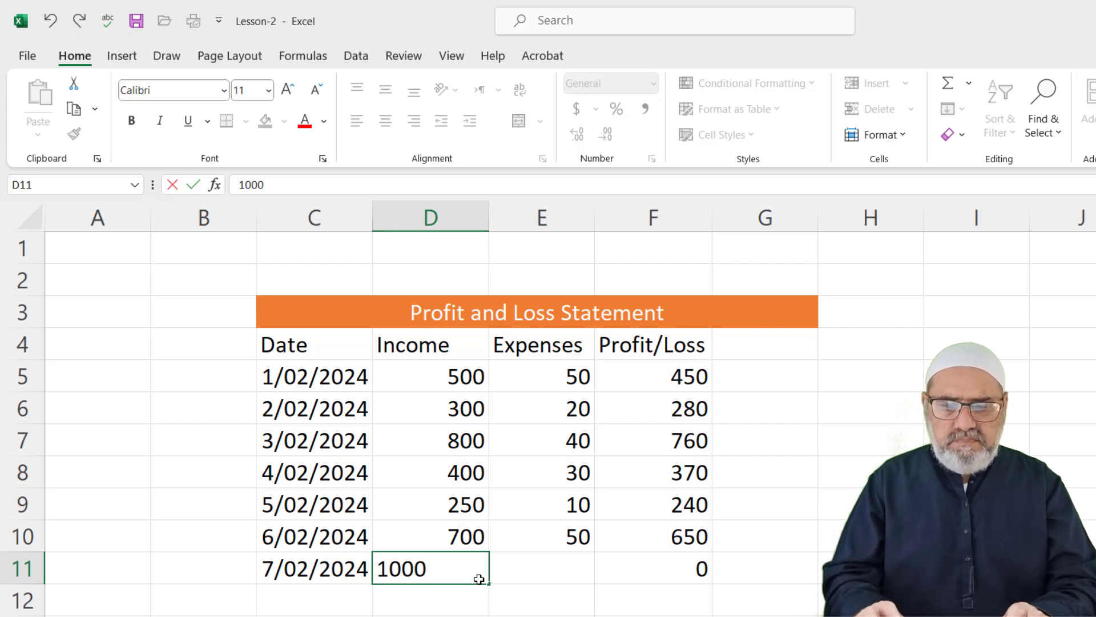
{"action": "key", "text": "Tab"}
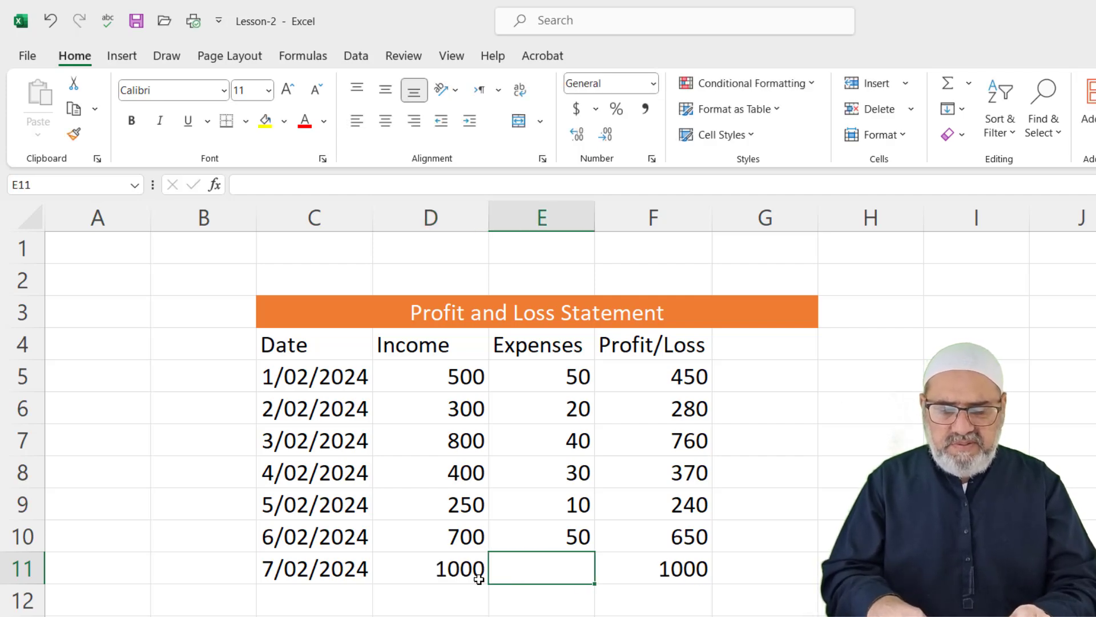
{"action": "type", "text": "40"}
{"action": "key", "text": "Tab"}
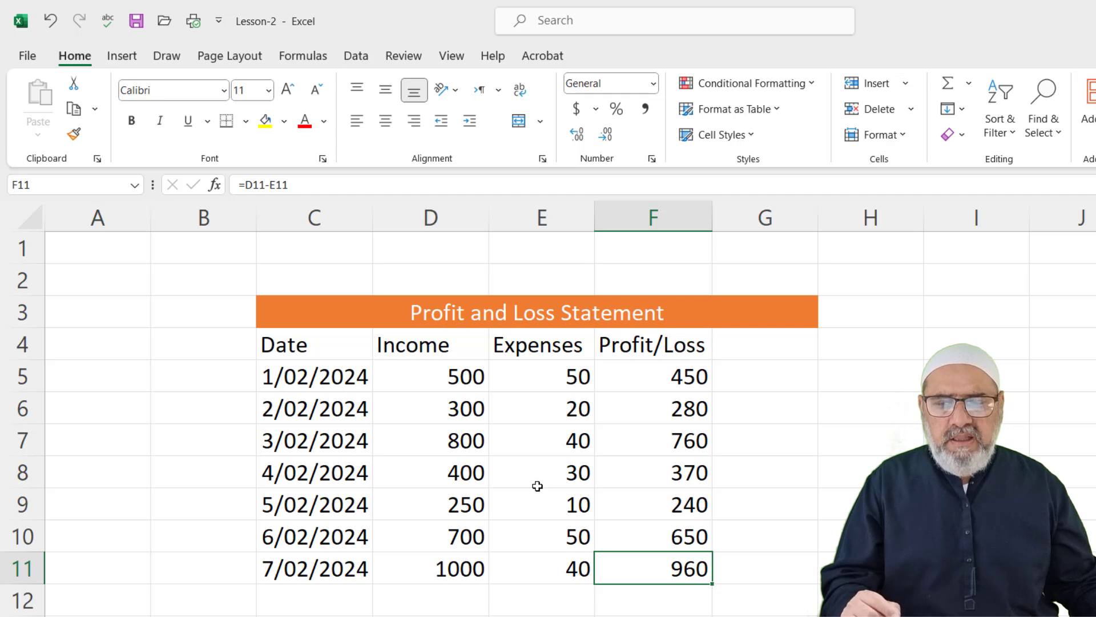
{"action": "left_click_drag", "start_coordinate": [464, 366], "coordinate": [464, 568]}
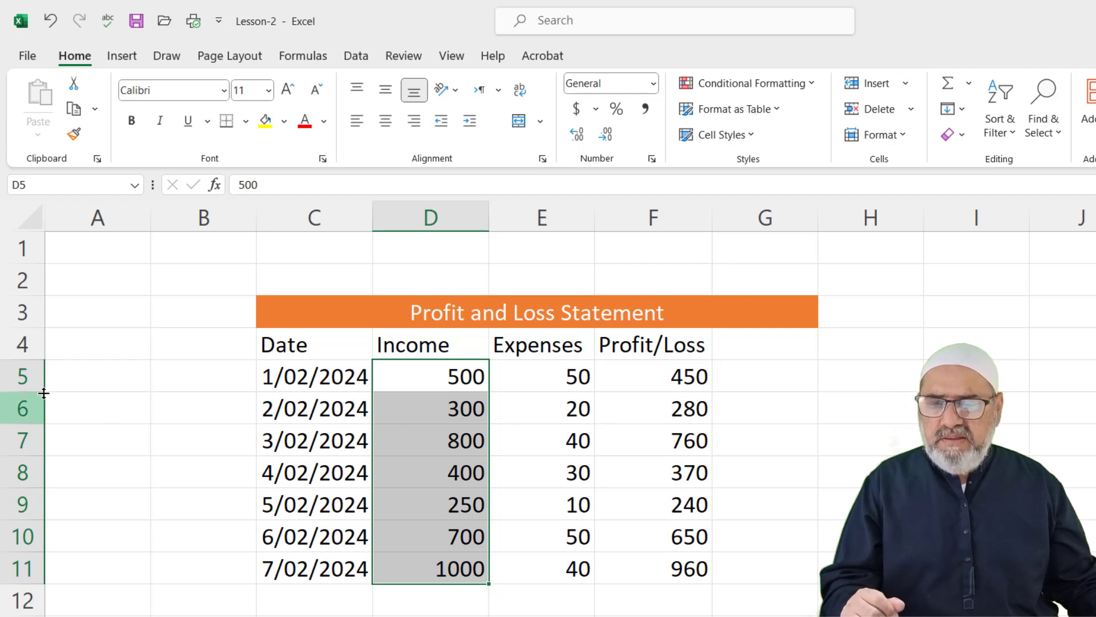
Format column D's Income values as dollar currency, showing $500.00 to $1,000.00
{"action": "mouse_move", "coordinate": [504, 577]}
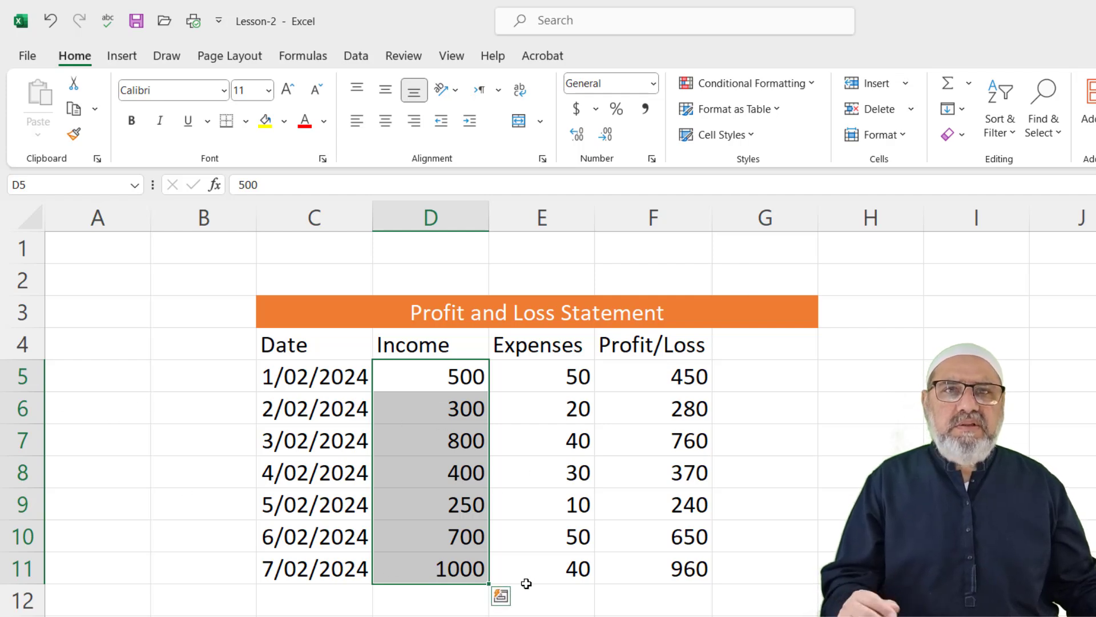
{"action": "left_click", "coordinate": [463, 218]}
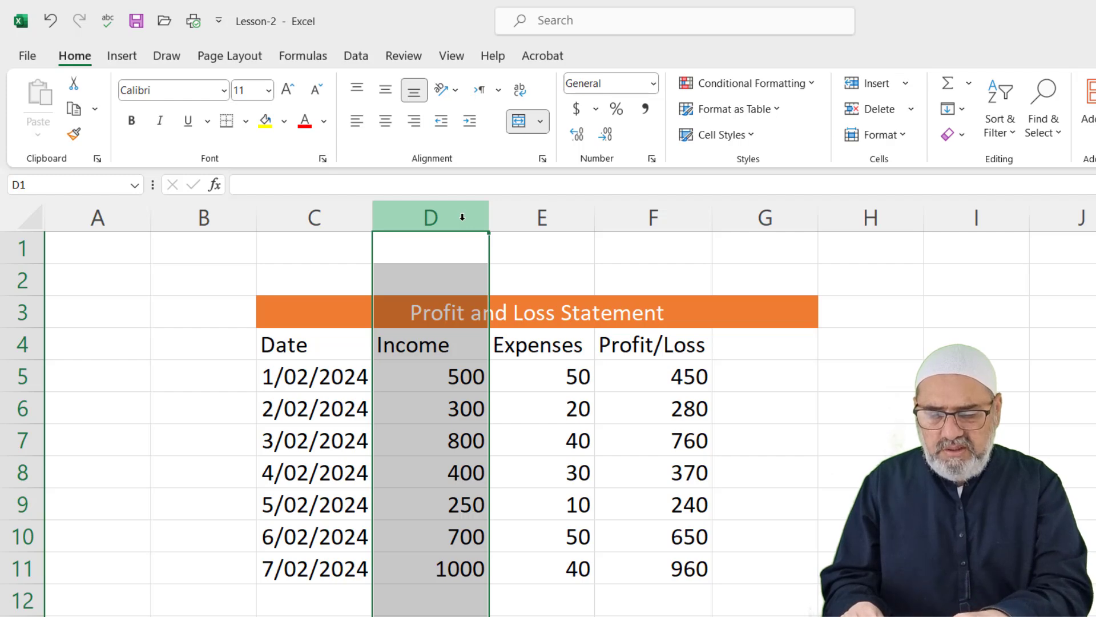
{"action": "key", "text": "ctrl+shift+4"}
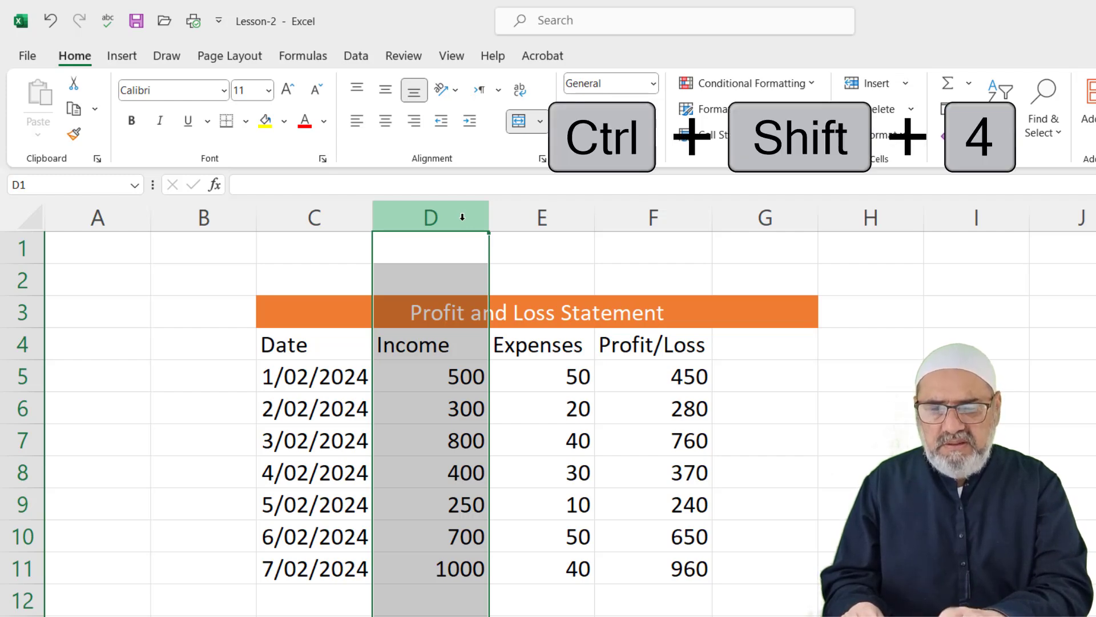
{"action": "key", "text": "ctrl+shift+4"}
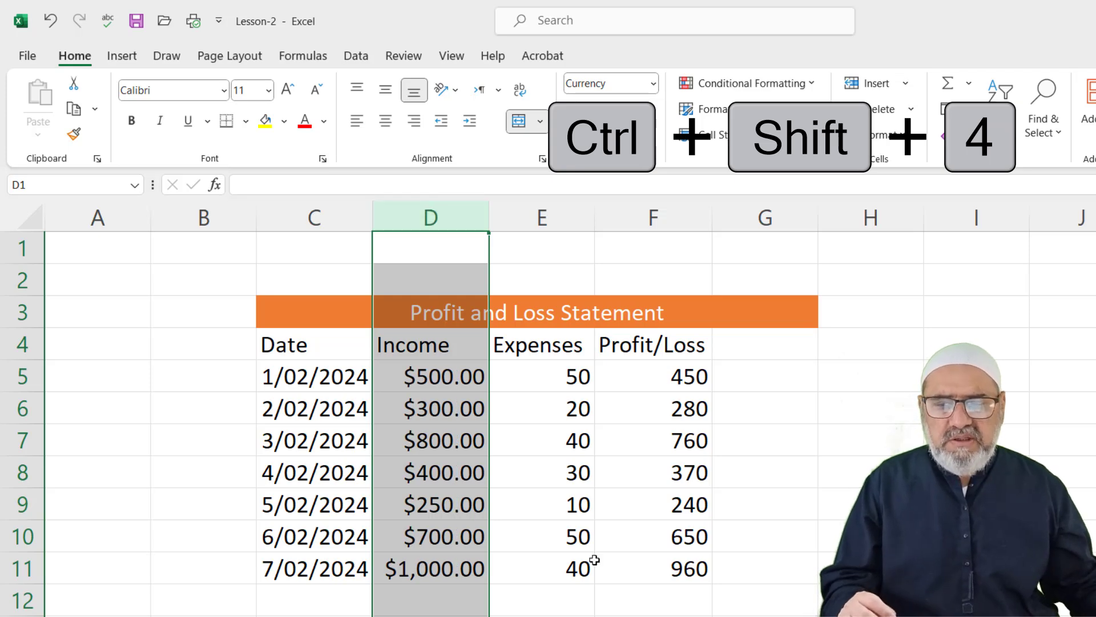
{"action": "left_click", "coordinate": [579, 581]}
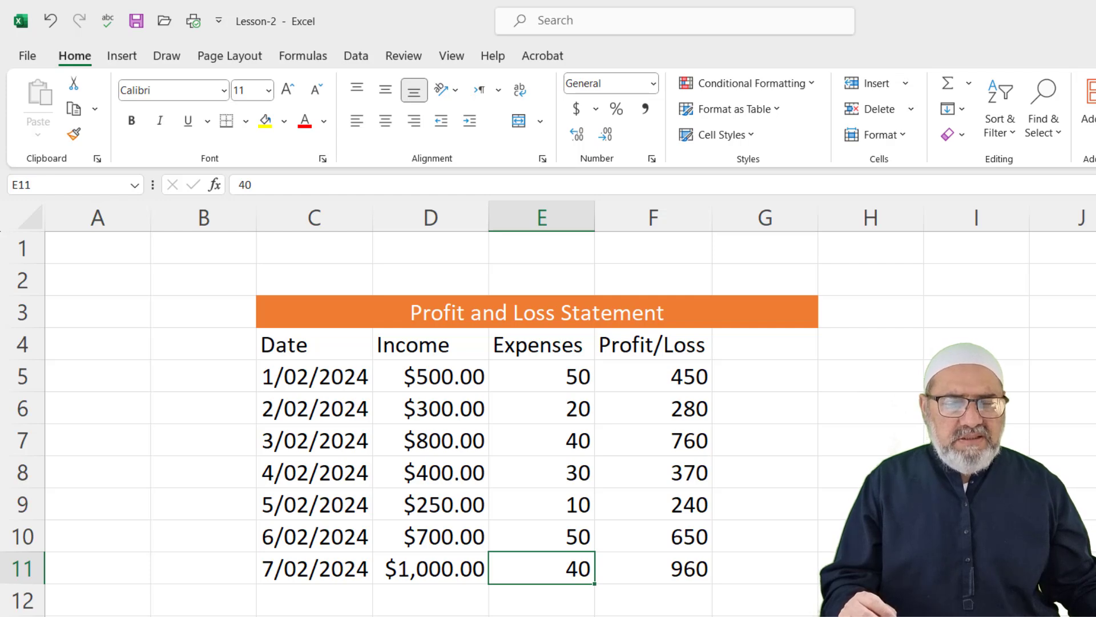
Type the practice numbers 50, 60 and 70 down column I from I5
{"action": "left_click", "coordinate": [982, 376]}
{"action": "type", "text": "50"}
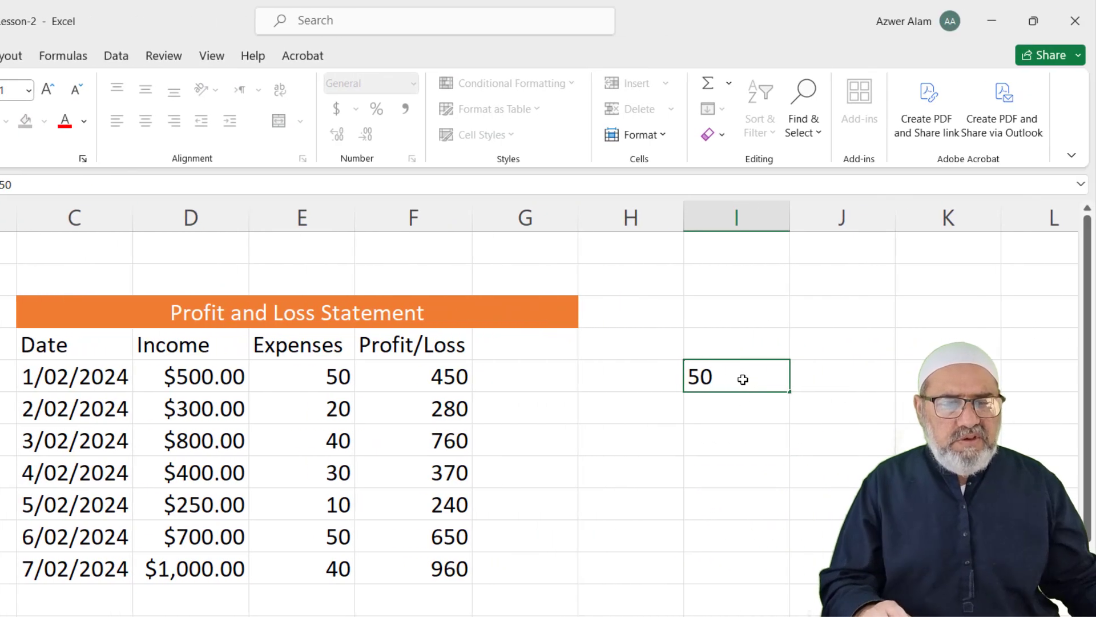
{"action": "key", "text": "Return"}
{"action": "type", "text": "56"}
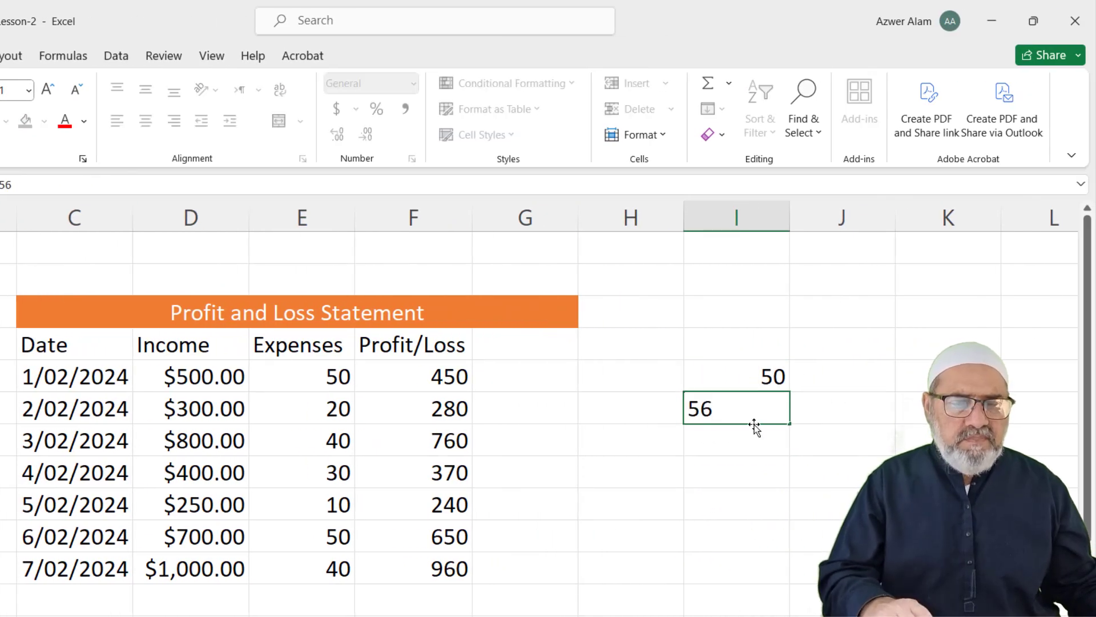
{"action": "key", "text": "BackSpace"}
{"action": "key", "text": "BackSpace"}
{"action": "type", "text": "60"}
{"action": "key", "text": "Return"}
{"action": "scroll", "coordinate": [736, 374], "scroll_direction": "down", "scroll_amount": 1}
{"action": "type", "text": "7"}
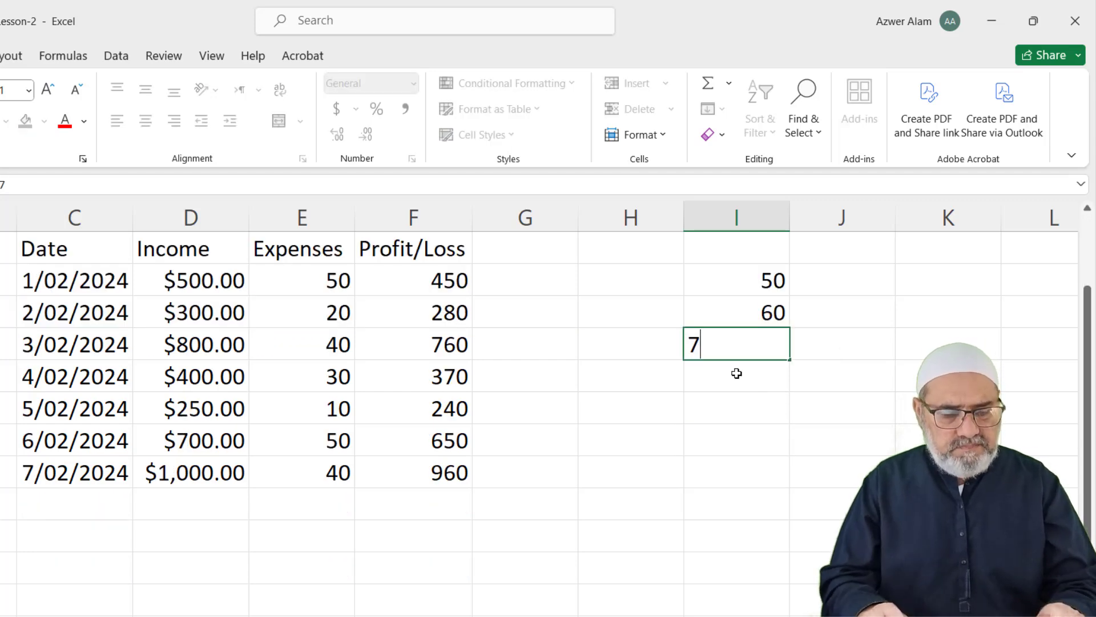
{"action": "type", "text": "0"}
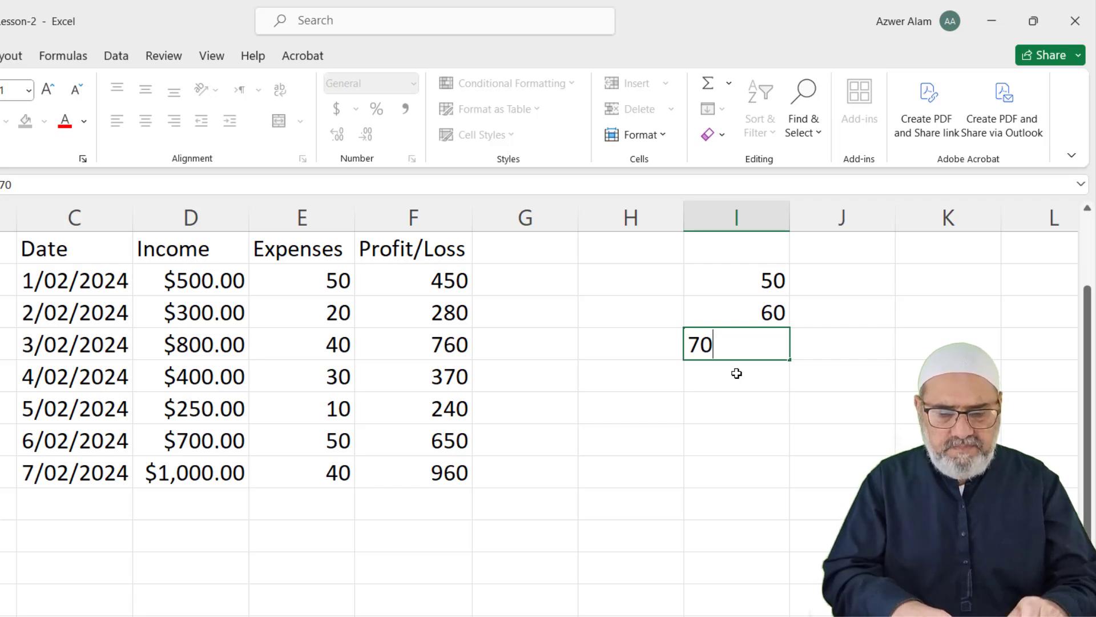
{"action": "type", "text": "\\"}
{"action": "key", "text": "BackSpace"}
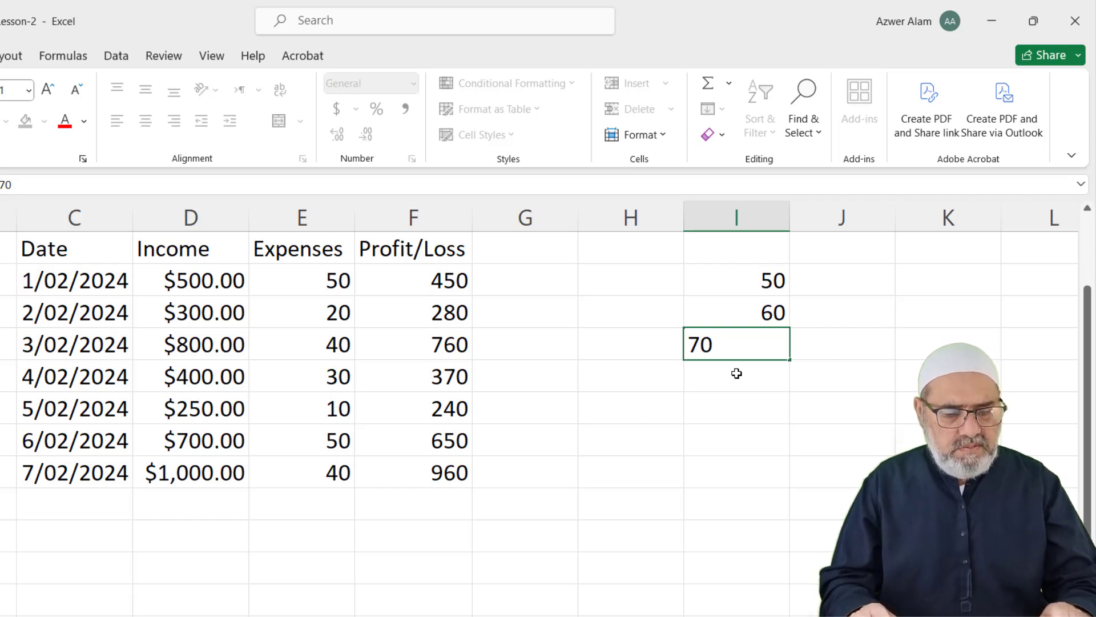
{"action": "key", "text": "Return"}
Select the practice cells and drag to extend the series down
{"action": "scroll", "coordinate": [735, 372], "scroll_direction": "up", "scroll_amount": 1}
{"action": "scroll", "coordinate": [735, 372], "scroll_direction": "up", "scroll_amount": 1}
{"action": "left_click_drag", "start_coordinate": [747, 362], "coordinate": [791, 582]}
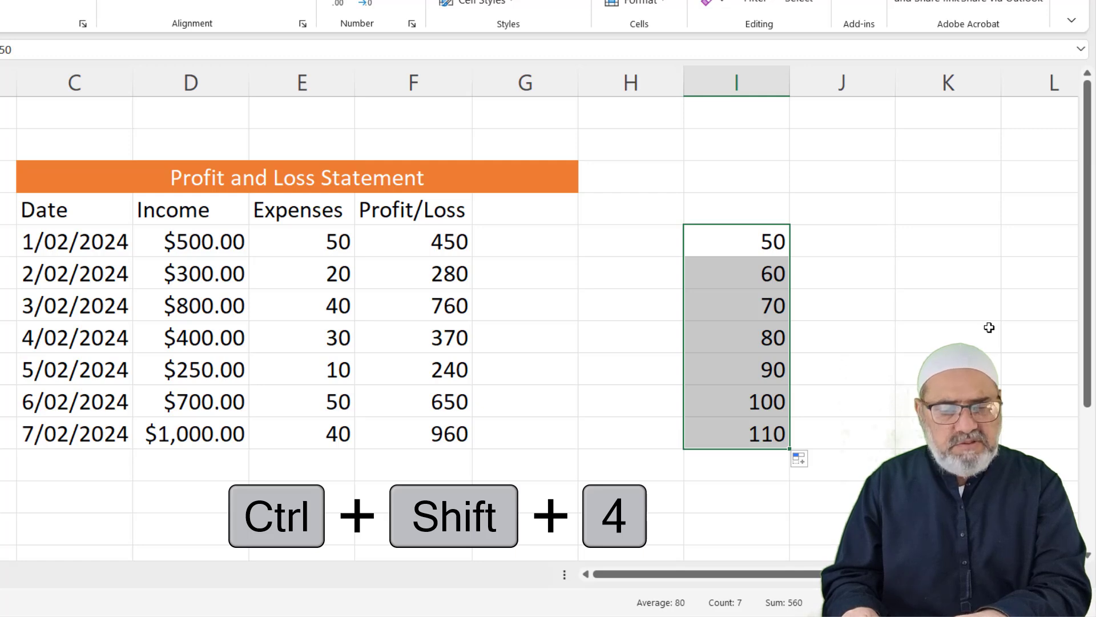
Try currency, percent, number, time and date formats, settling on scientific with an outline border
{"action": "key", "text": "ctrl+shift+4"}
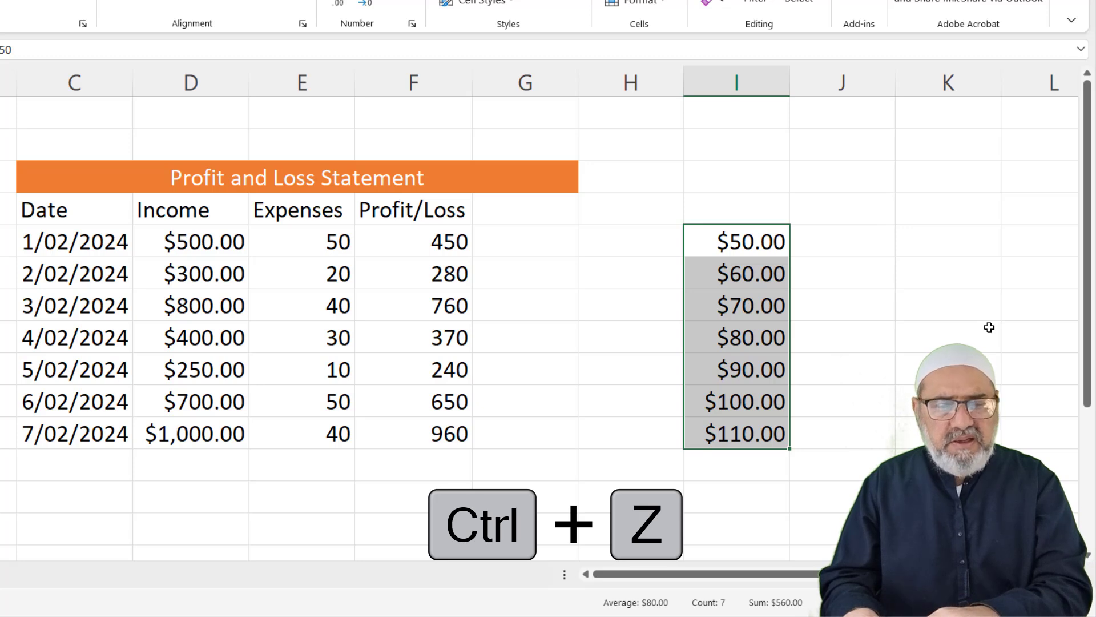
{"action": "key", "text": "ctrl+z"}
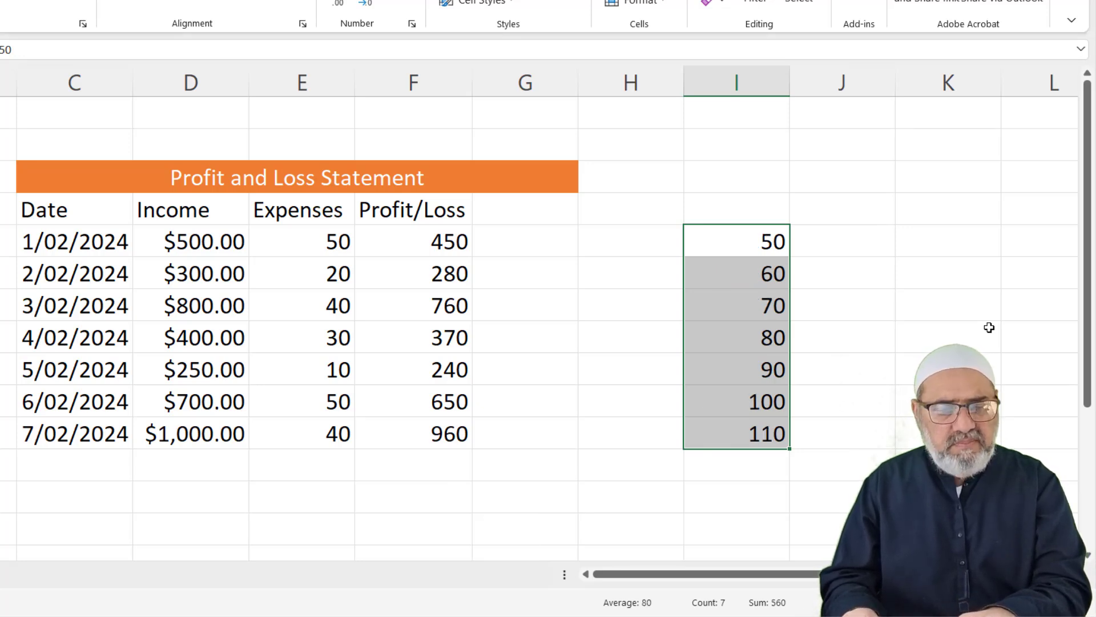
{"action": "key", "text": "ctrl+shift+5"}
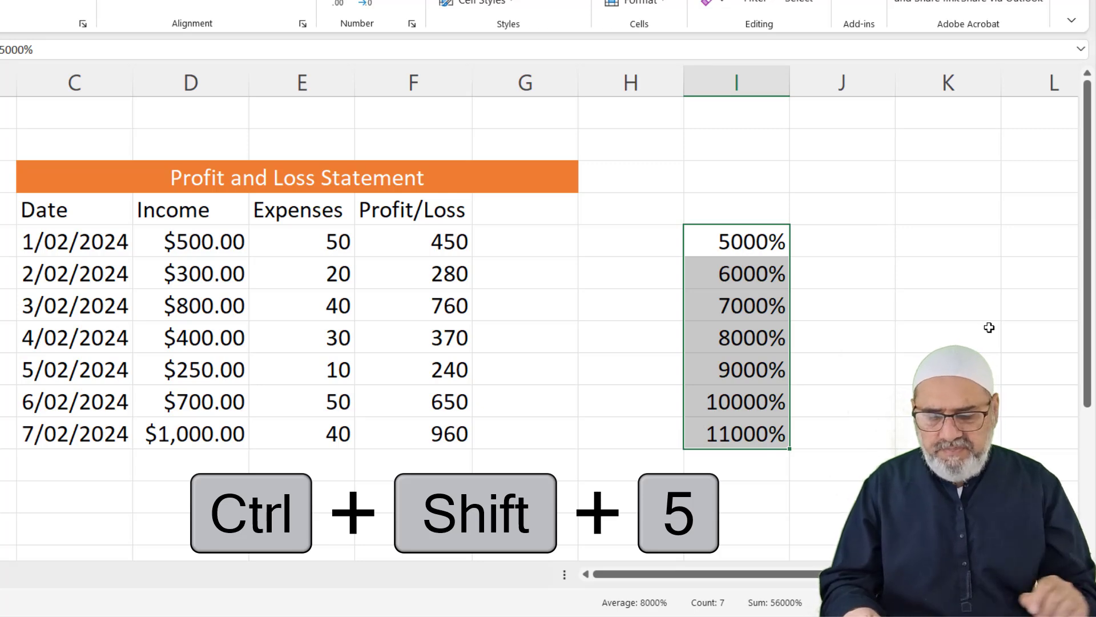
{"action": "key", "text": "ctrl+shift+1"}
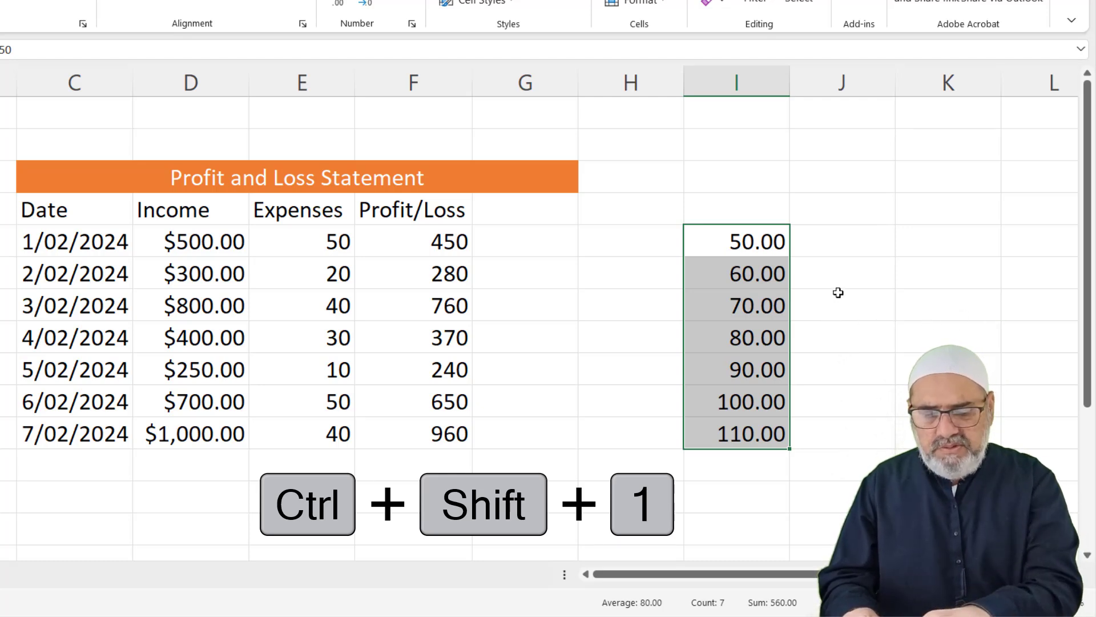
{"action": "key", "text": "ctrl+shift+2"}
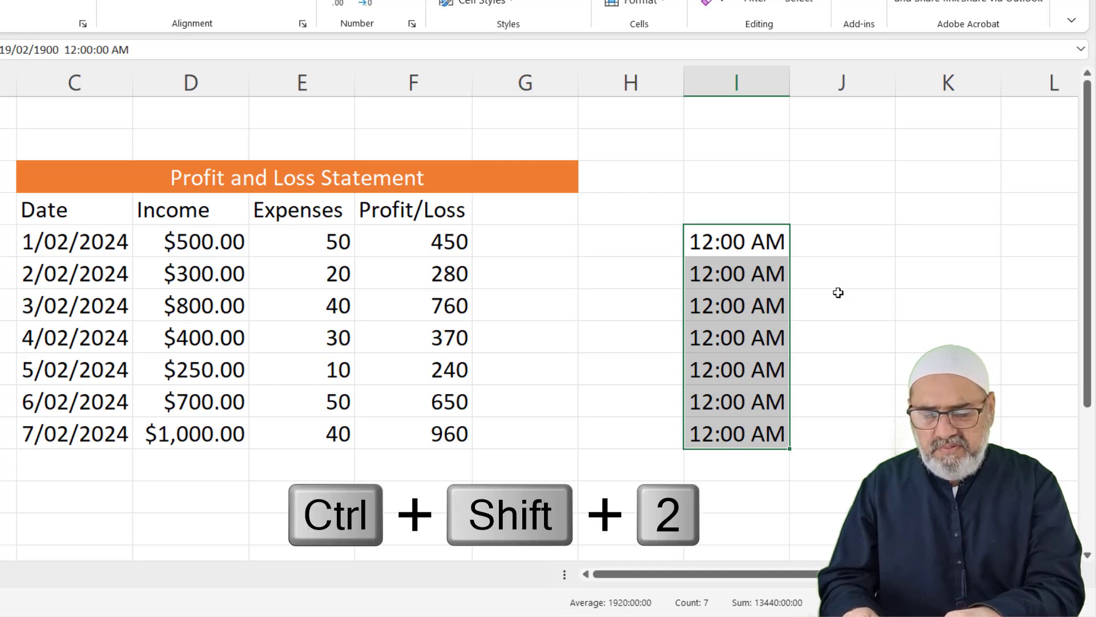
{"action": "key", "text": "ctrl+shift+3"}
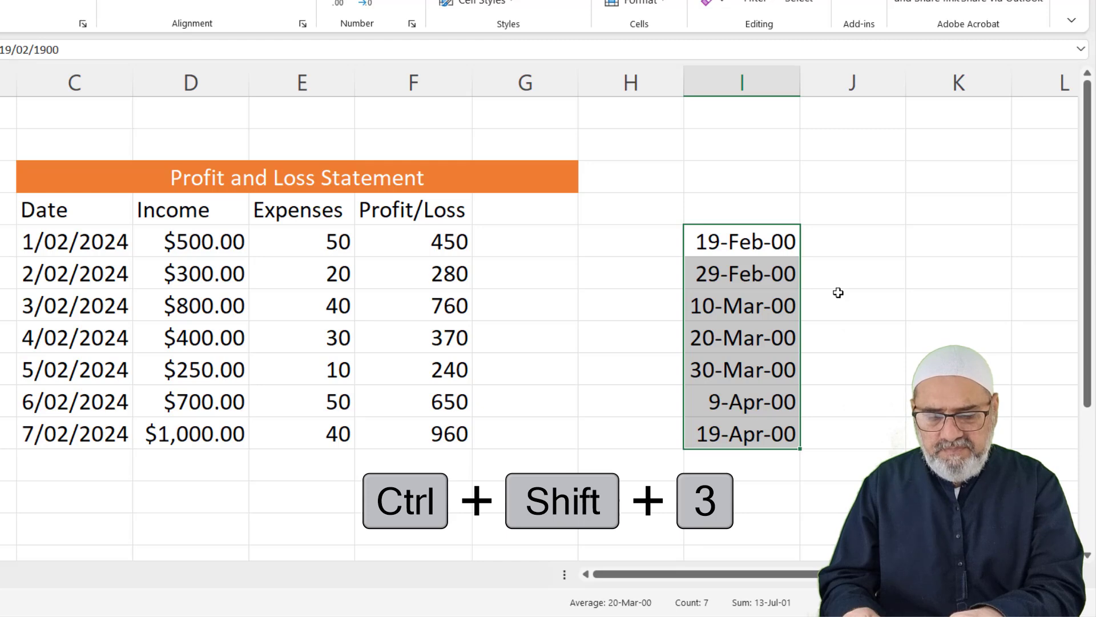
{"action": "key", "text": "ctrl+shift+4"}
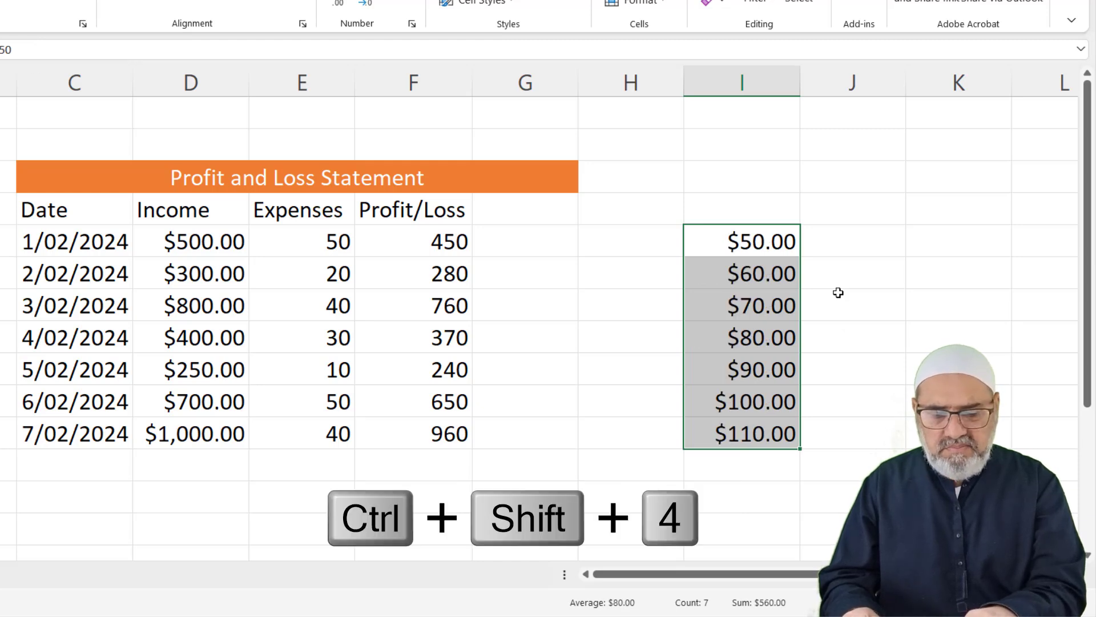
{"action": "key", "text": "ctrl+shift+5"}
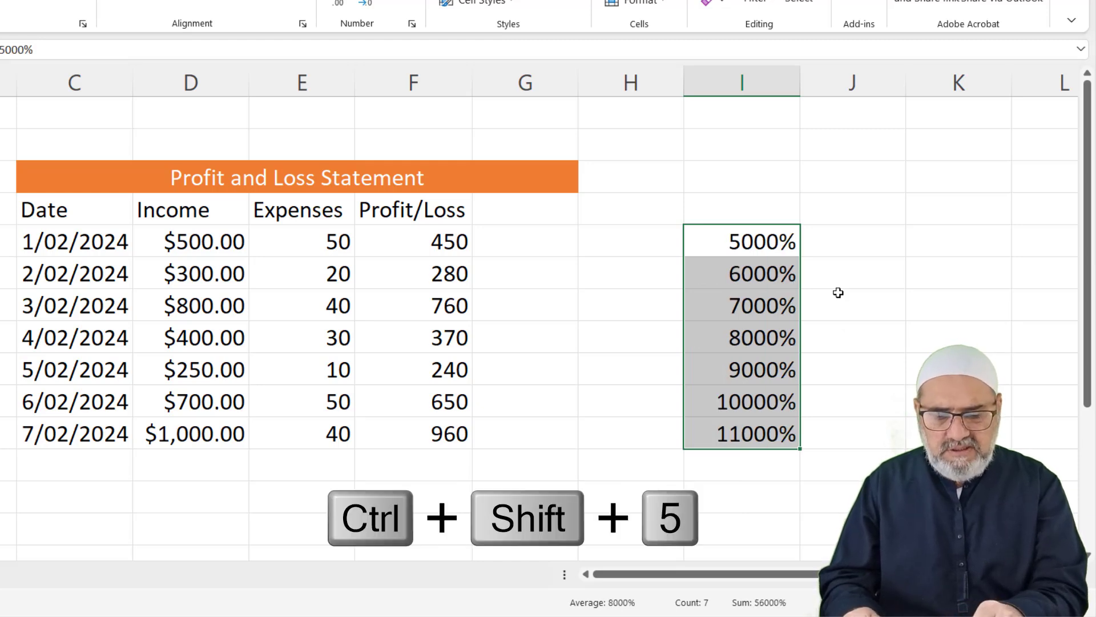
{"action": "key", "text": "ctrl+shift+6"}
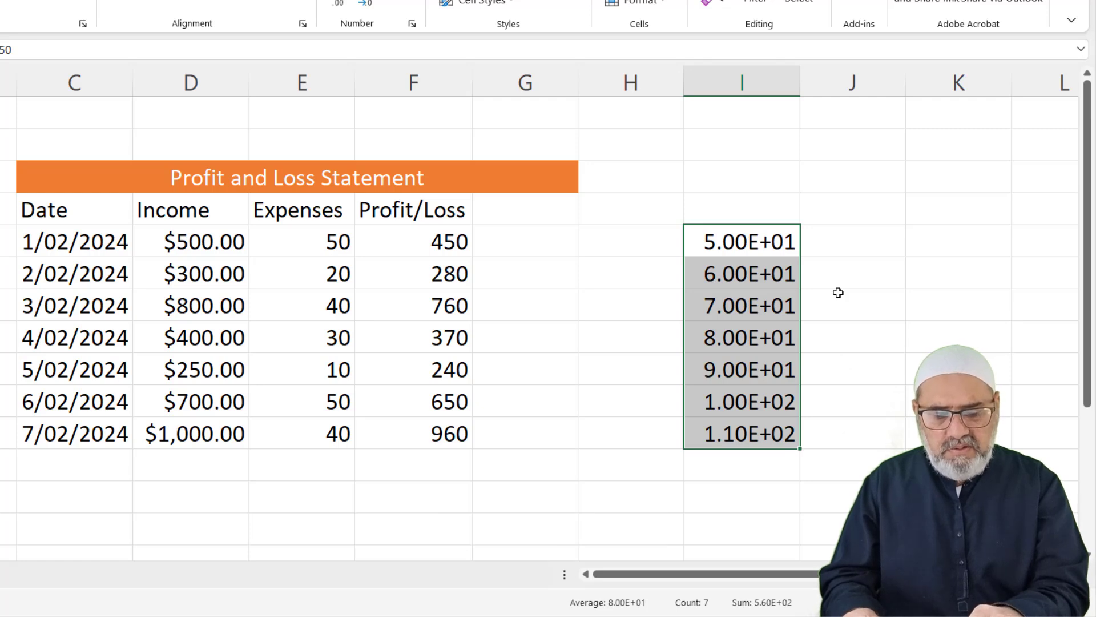
{"action": "key", "text": "ctrl+shift+7"}
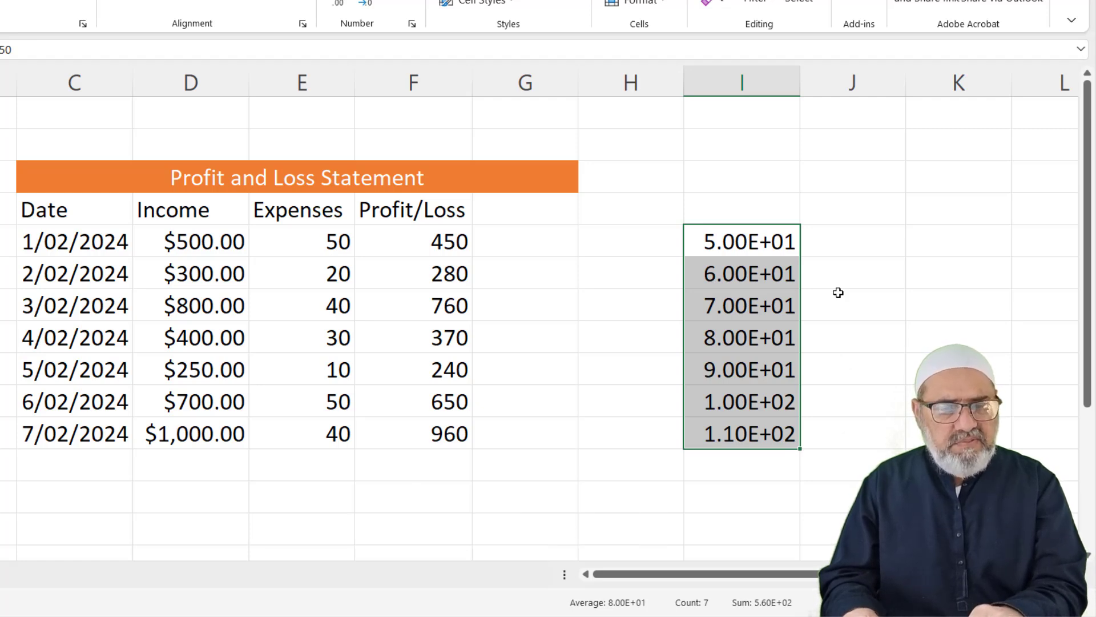
{"action": "left_click", "coordinate": [838, 293]}
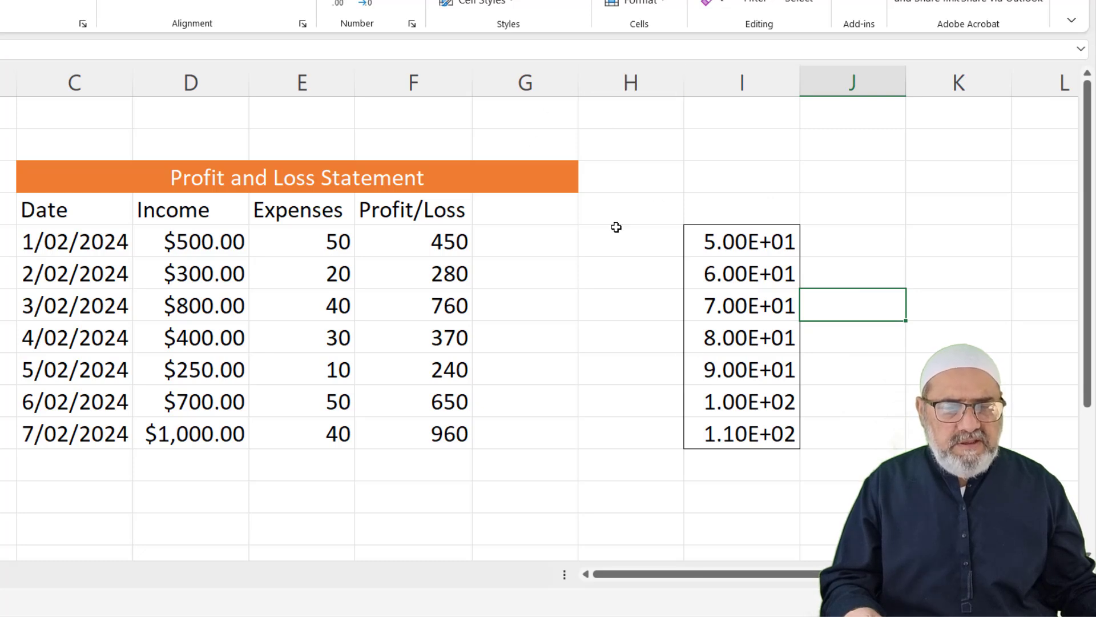
Delete column I with the practice numbers, then check columns I:K and rows 12–16
{"action": "left_click", "coordinate": [741, 87]}
{"action": "right_click", "coordinate": [740, 92]}
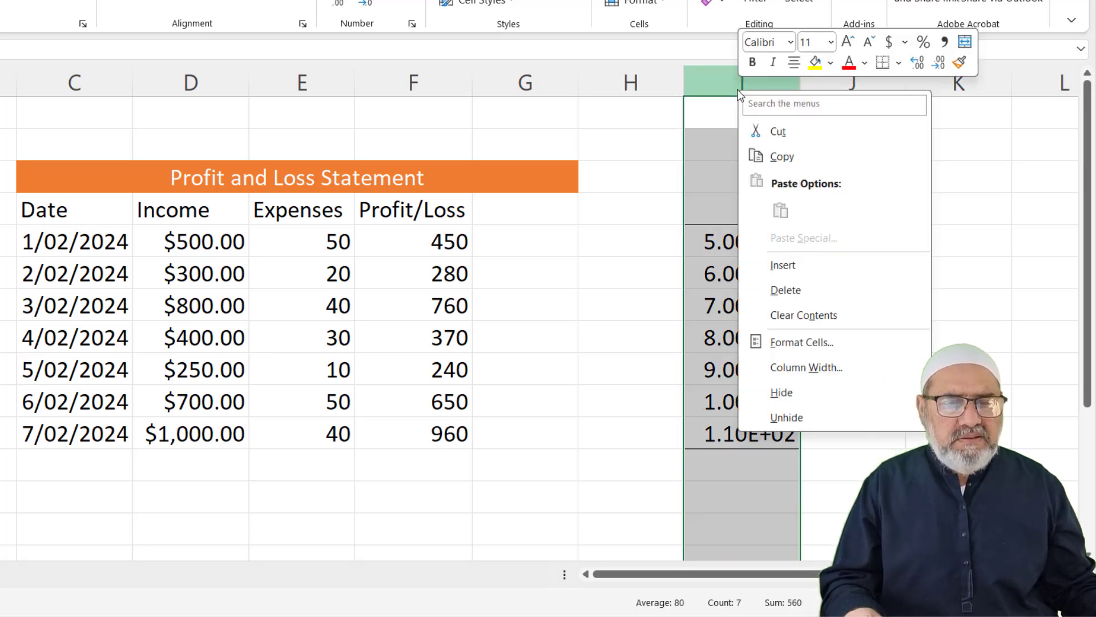
{"action": "left_click", "coordinate": [785, 290]}
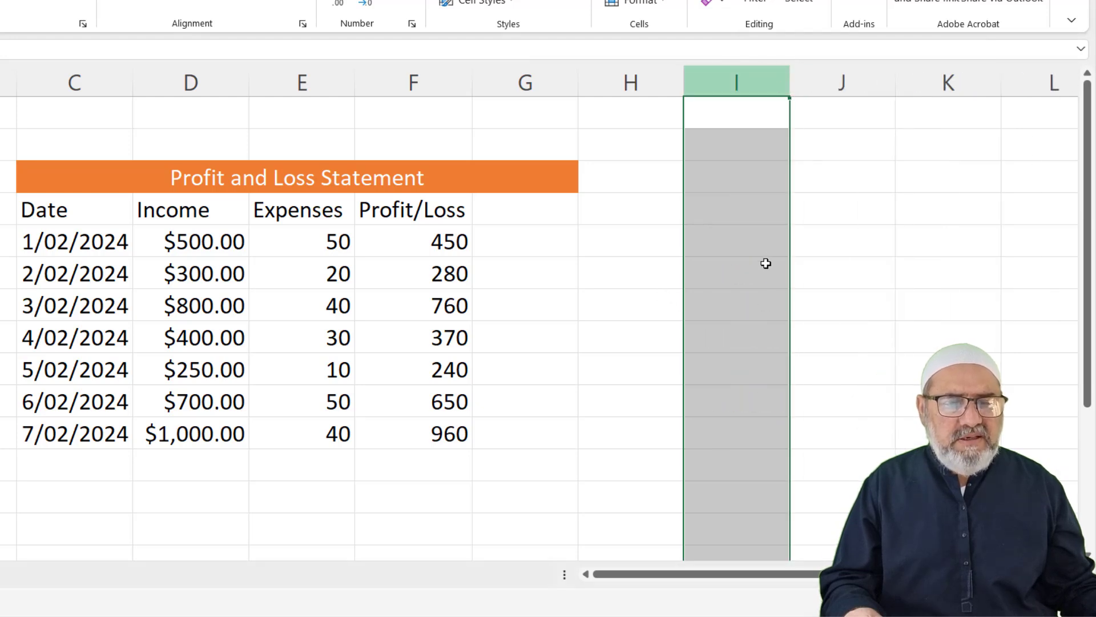
{"action": "left_click_drag", "start_coordinate": [750, 80], "coordinate": [937, 73]}
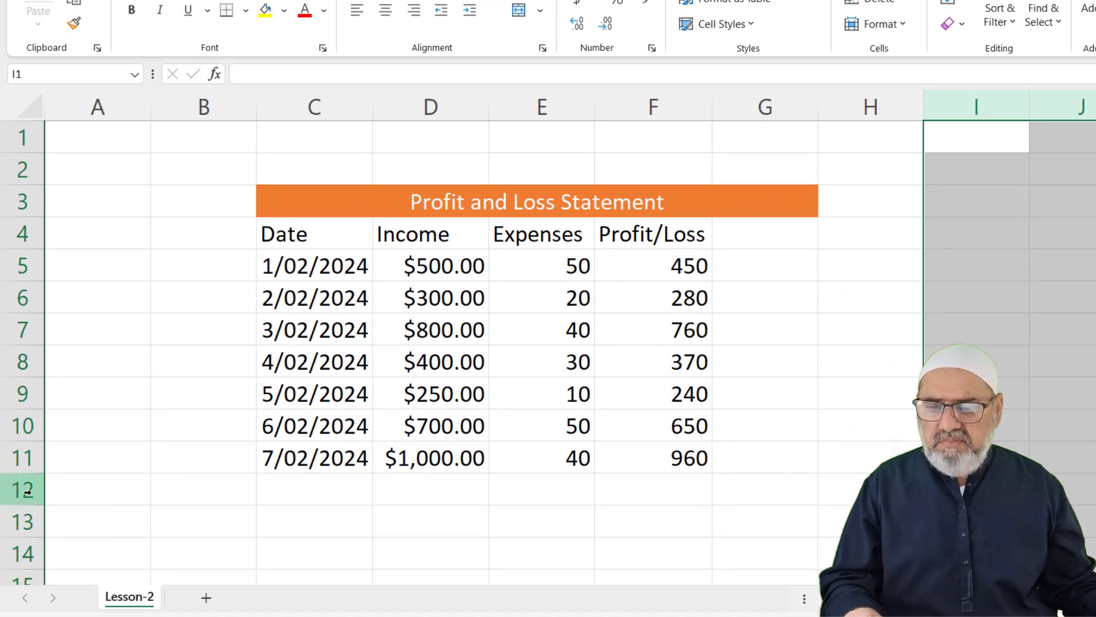
{"action": "left_click_drag", "start_coordinate": [27, 492], "coordinate": [27, 588]}
{"action": "scroll", "coordinate": [548, 353], "scroll_direction": "up", "scroll_amount": 1}
{"action": "left_click", "coordinate": [977, 393]}
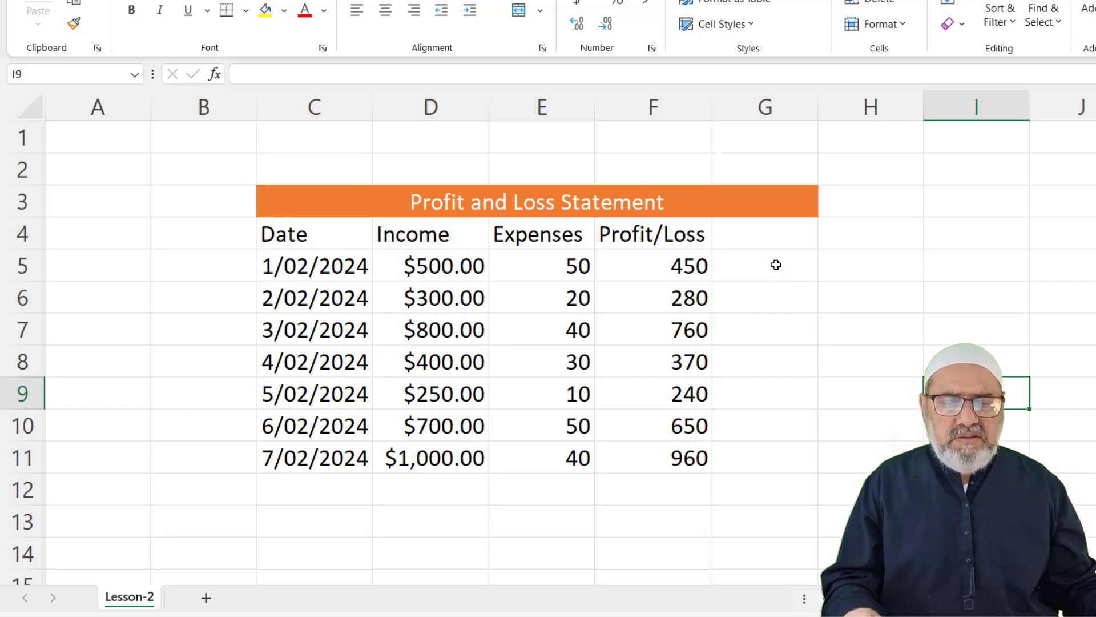
Enter =D5 in G5 to mirror the first Income value
{"action": "left_click", "coordinate": [774, 266]}
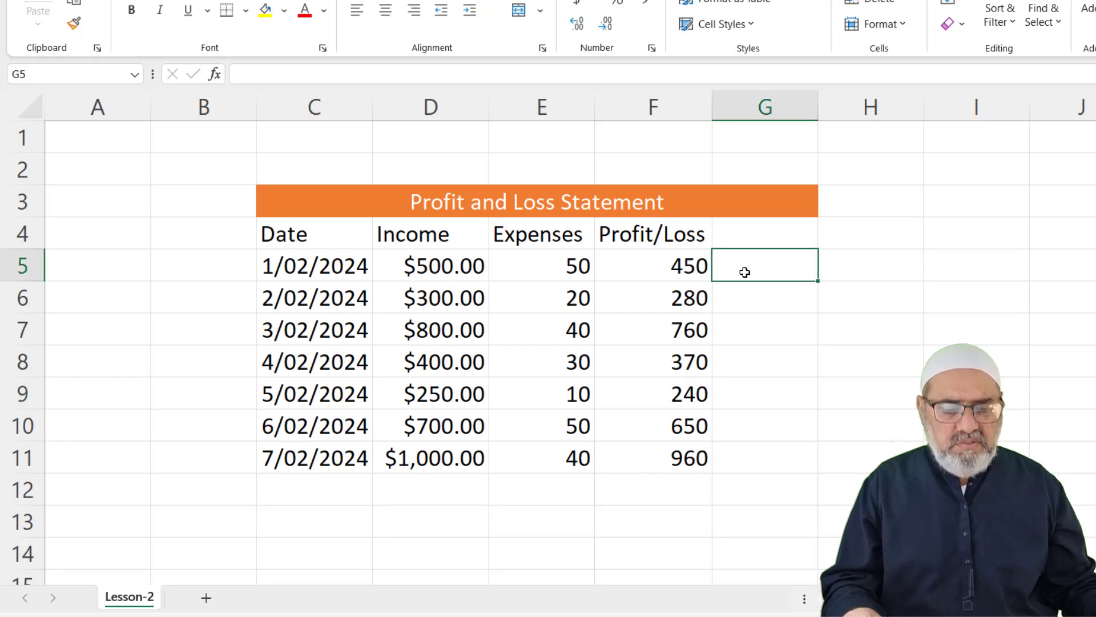
{"action": "type", "text": "="}
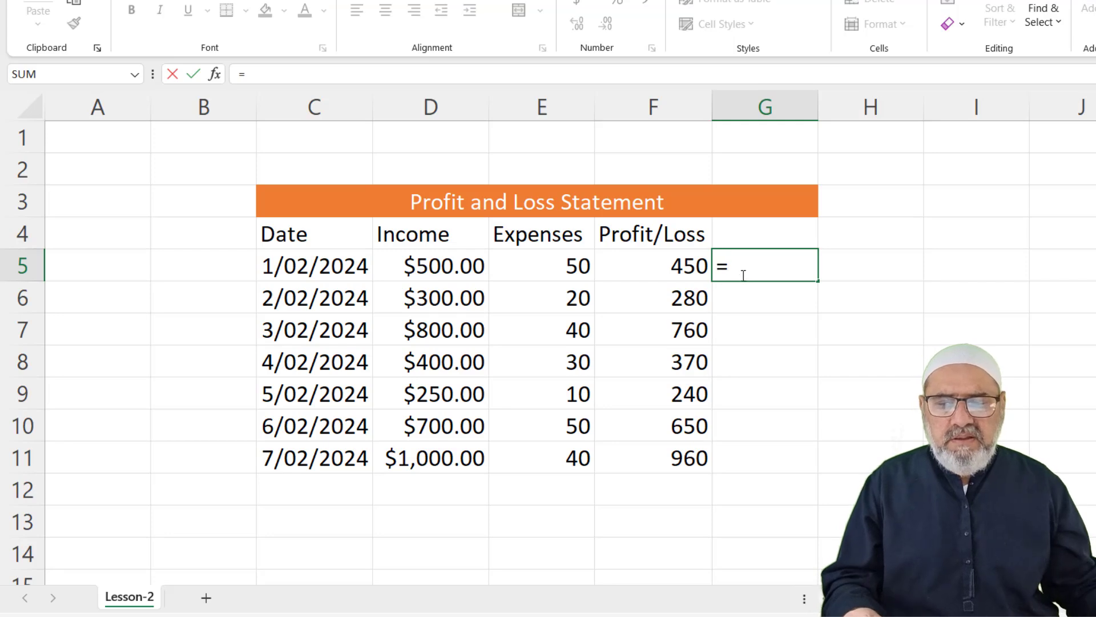
{"action": "left_click", "coordinate": [447, 266]}
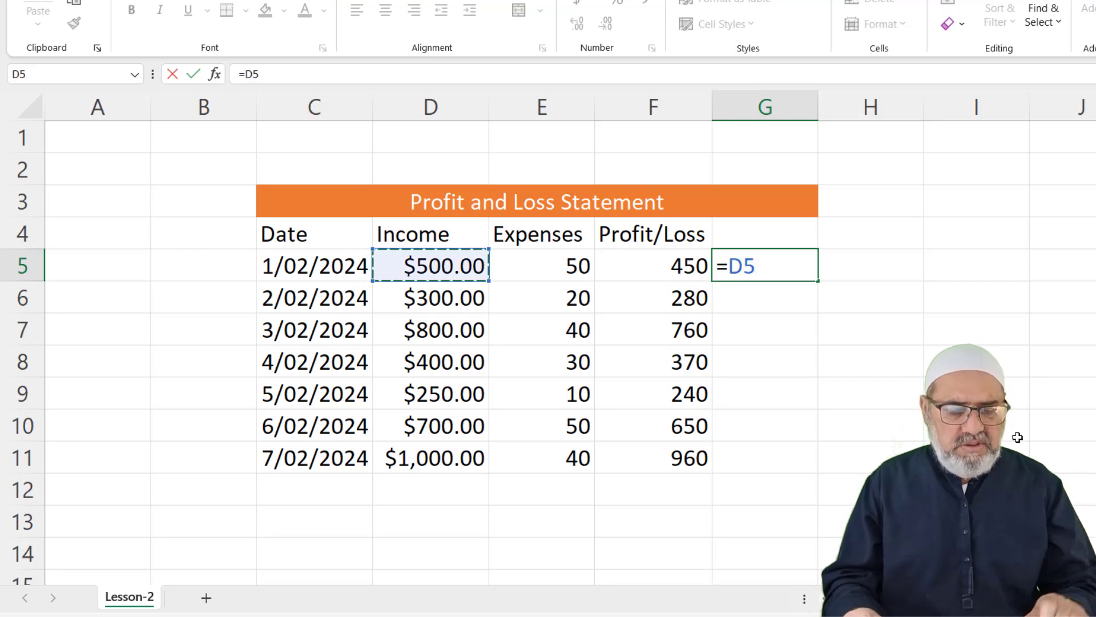
{"action": "key", "text": "Return"}
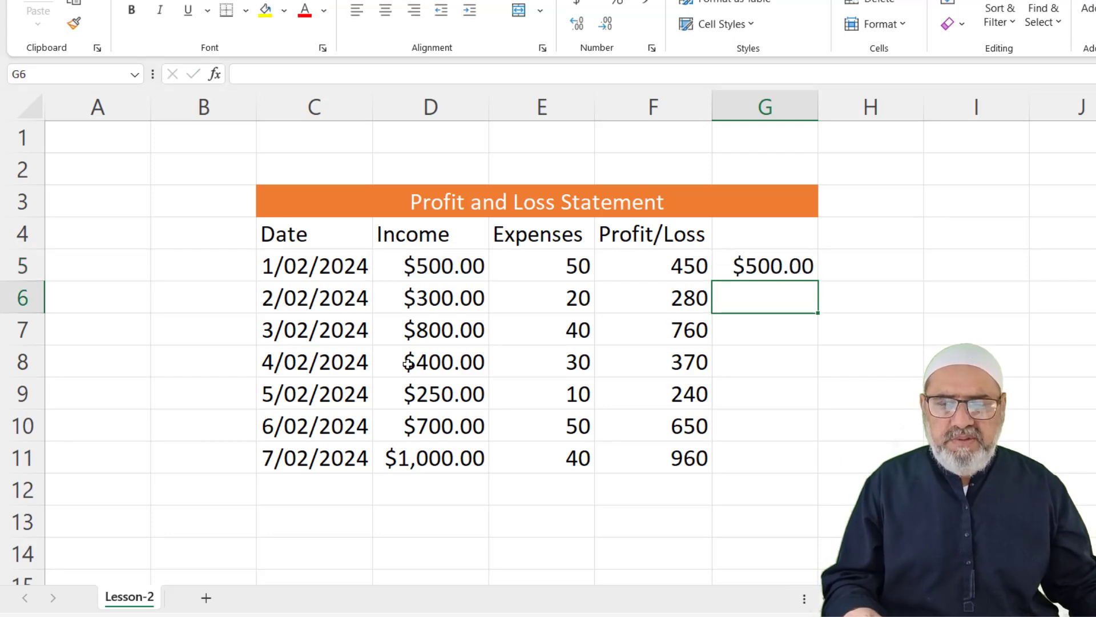
Test G5's link by changing D5 to 4500 and widening column G
{"action": "left_click", "coordinate": [451, 272]}
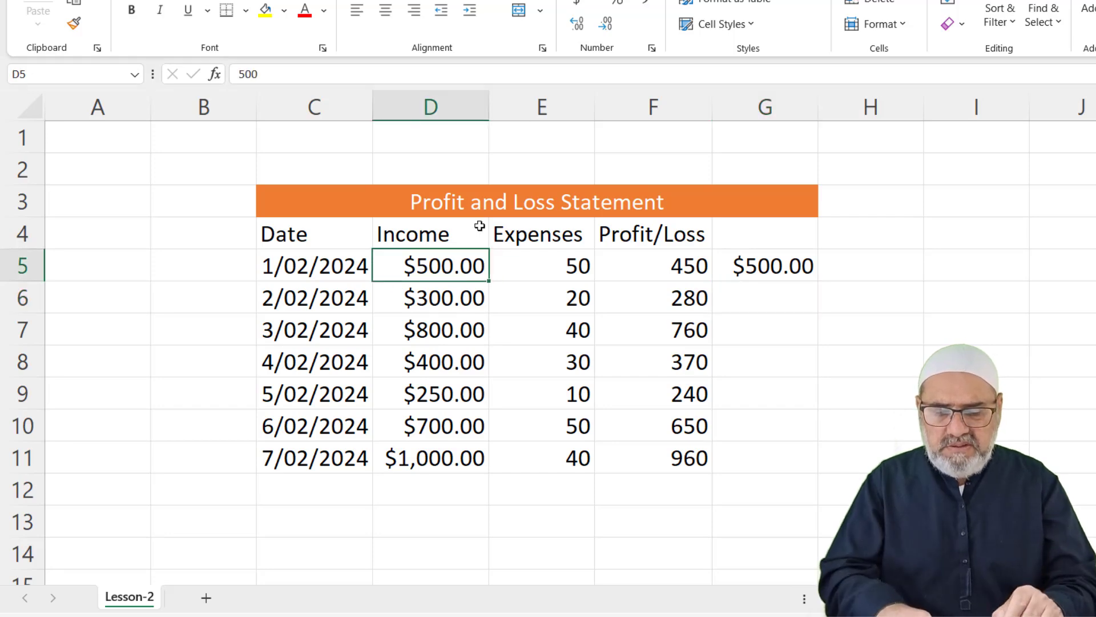
{"action": "type", "text": "4500"}
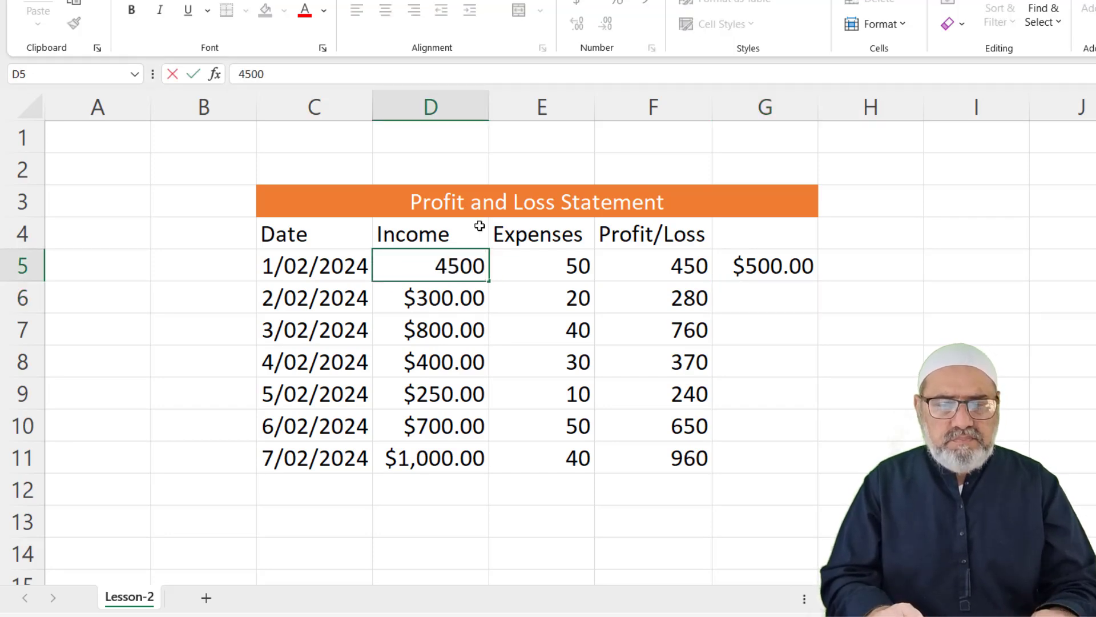
{"action": "key", "text": "Return"}
{"action": "double_click", "coordinate": [817, 112]}
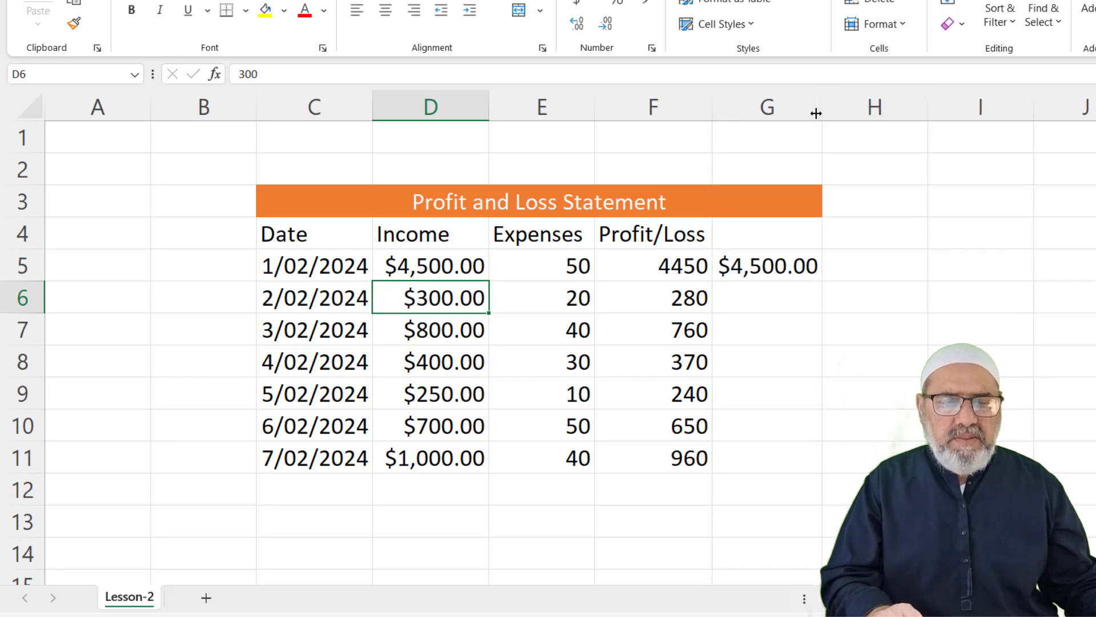
{"action": "left_click", "coordinate": [444, 270]}
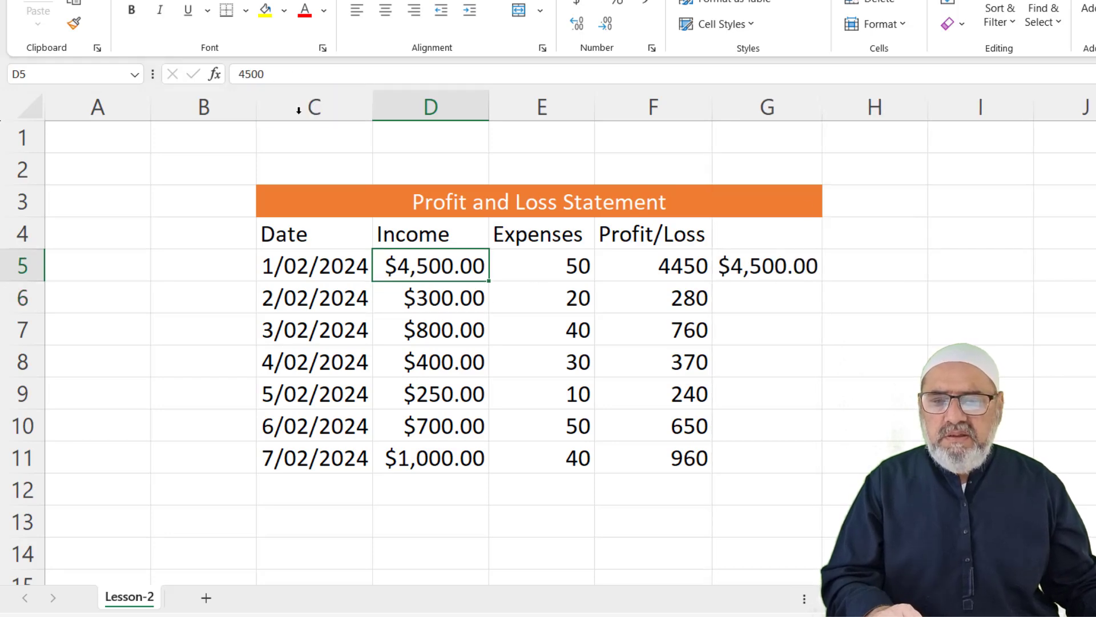
{"action": "left_click", "coordinate": [496, 300]}
{"action": "type", "text": "4"}
{"action": "key", "text": "BackSpace"}
{"action": "type", "text": "500"}
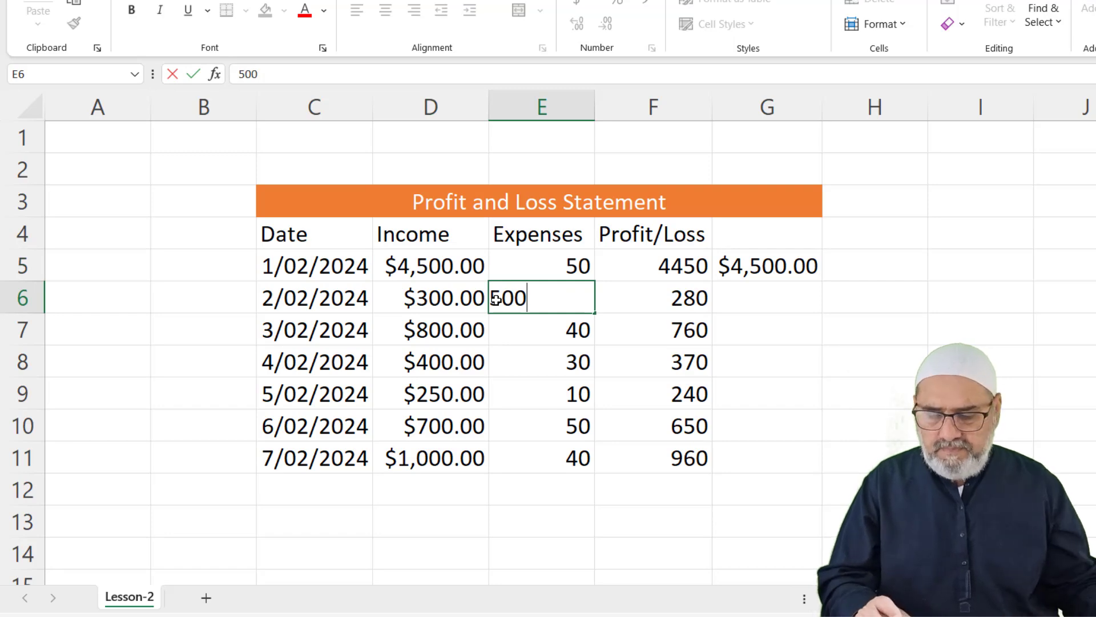
{"action": "key", "text": "Escape"}
Restore D5 to 500 and fill the G5 formula down to G11
{"action": "left_click", "coordinate": [534, 373]}
{"action": "left_click", "coordinate": [453, 268]}
{"action": "type", "text": "500"}
{"action": "key", "text": "Return"}
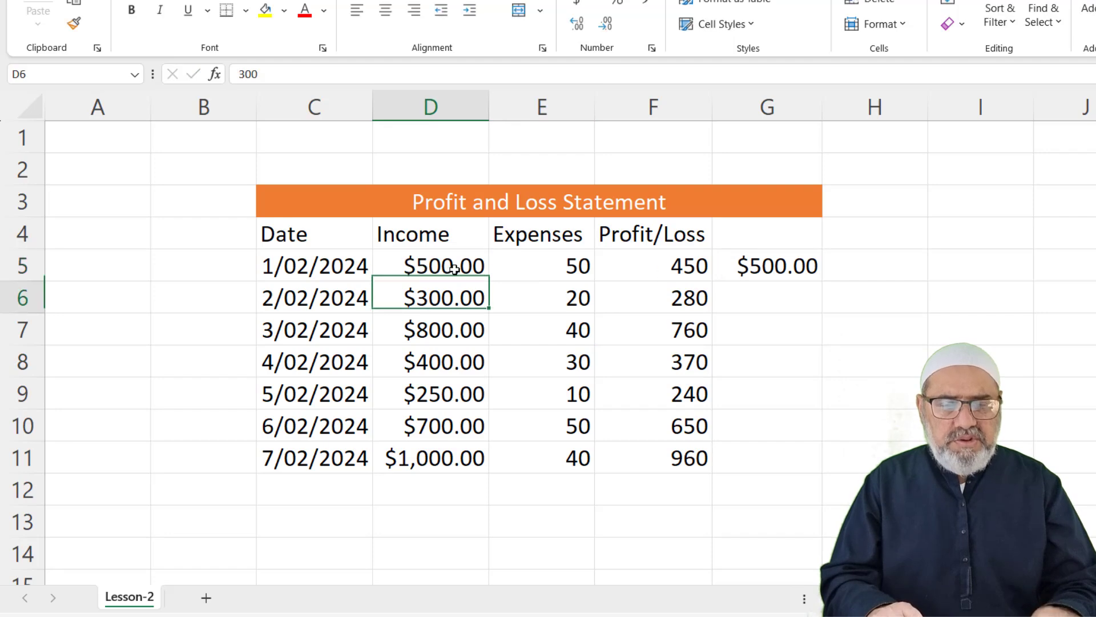
{"action": "left_click", "coordinate": [788, 274]}
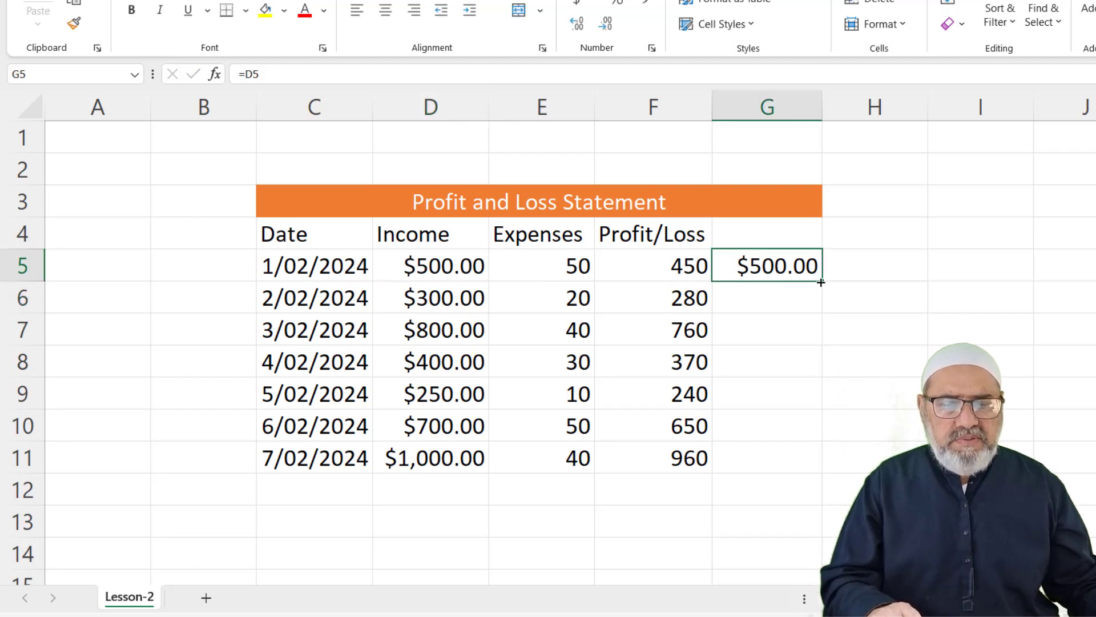
{"action": "left_click_drag", "start_coordinate": [822, 281], "coordinate": [828, 472]}
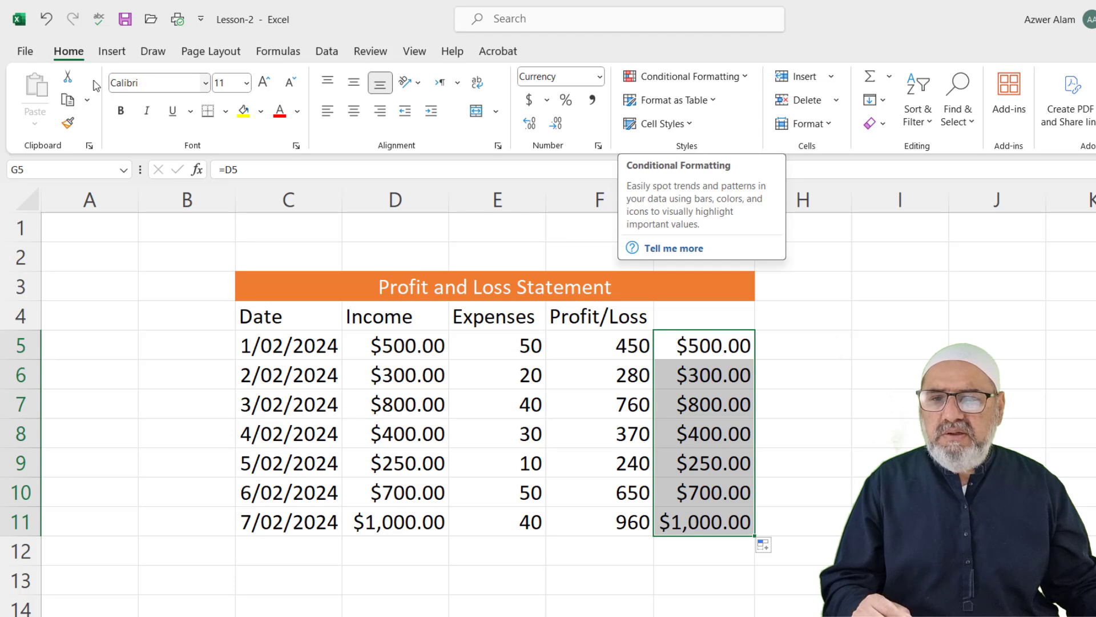
Apply Solid Fill Blue Data Bars to G5:G11 through Conditional Formatting, then reselect the range
{"action": "left_click", "coordinate": [747, 79]}
{"action": "mouse_move", "coordinate": [640, 181]}
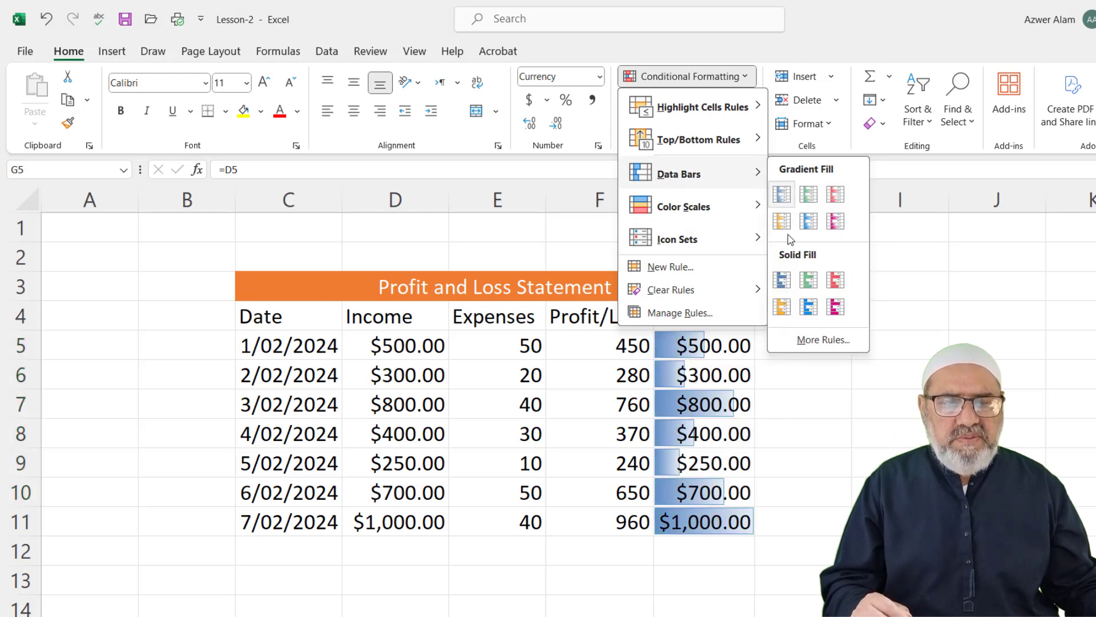
{"action": "left_click", "coordinate": [782, 280]}
{"action": "left_click", "coordinate": [811, 453]}
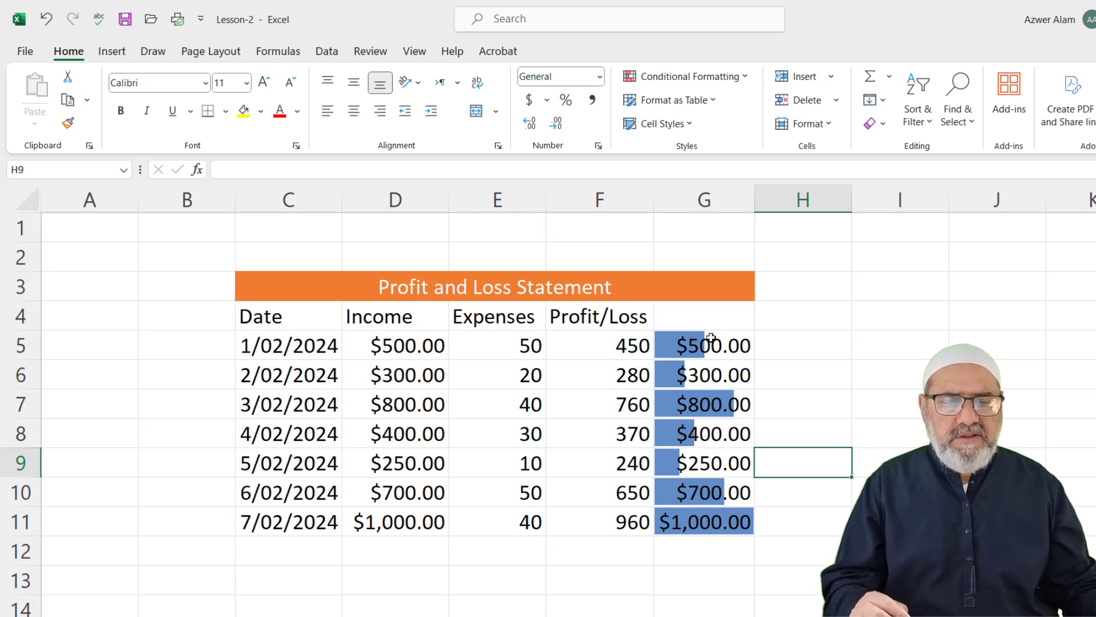
{"action": "left_click_drag", "start_coordinate": [711, 337], "coordinate": [715, 512]}
Give G5:G11 the custom number format ;;; so only the data bars show
{"action": "right_click", "coordinate": [710, 385]}
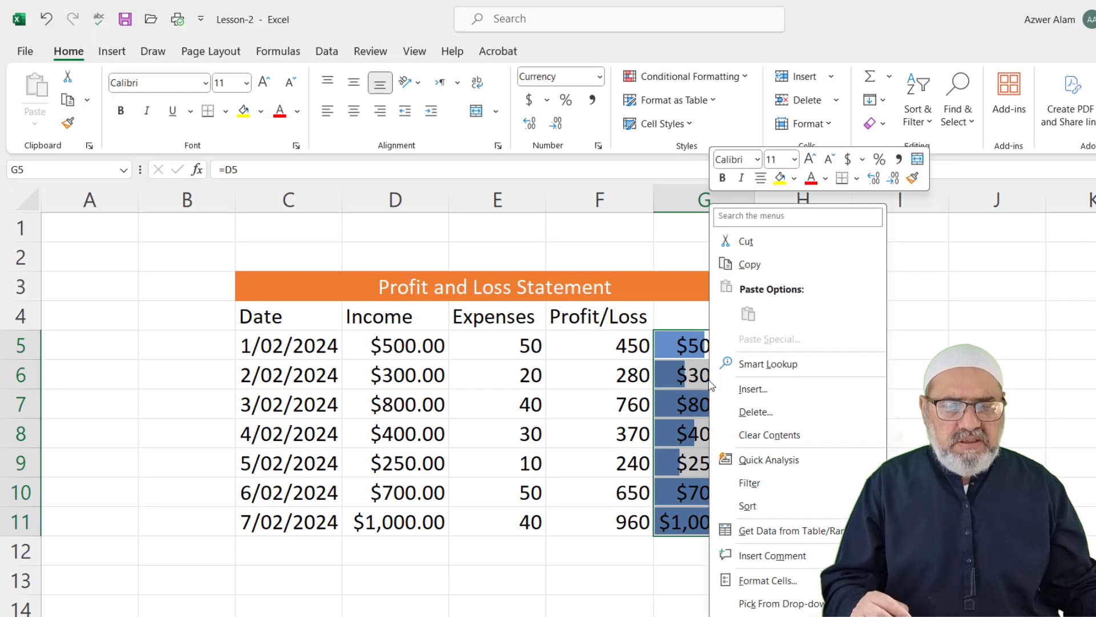
{"action": "left_click", "coordinate": [763, 582]}
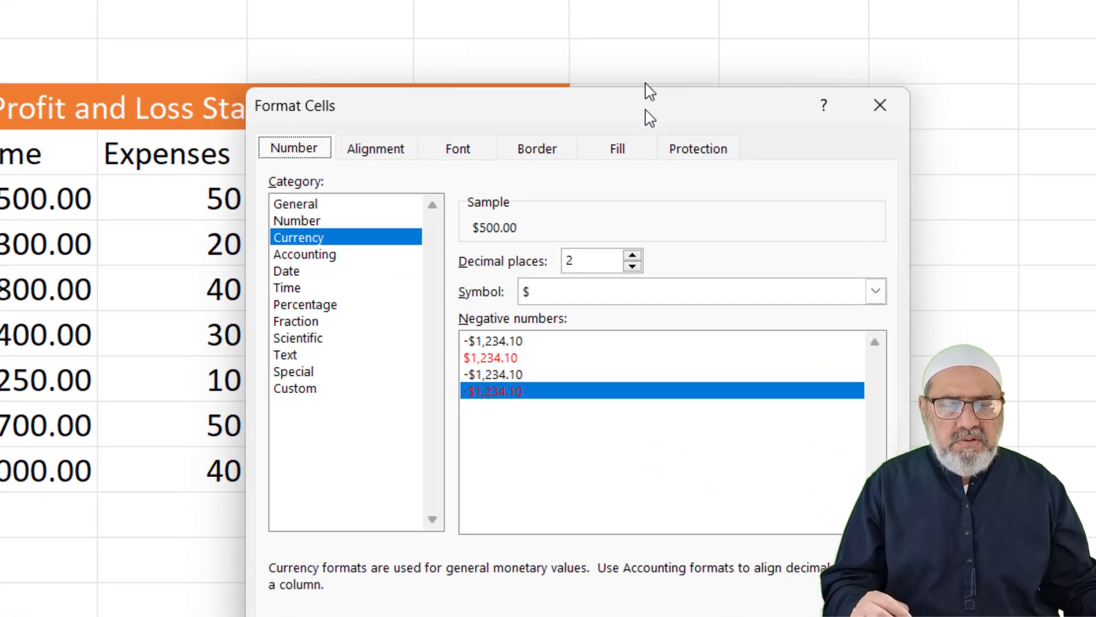
{"action": "left_click_drag", "start_coordinate": [649, 111], "coordinate": [630, 0]}
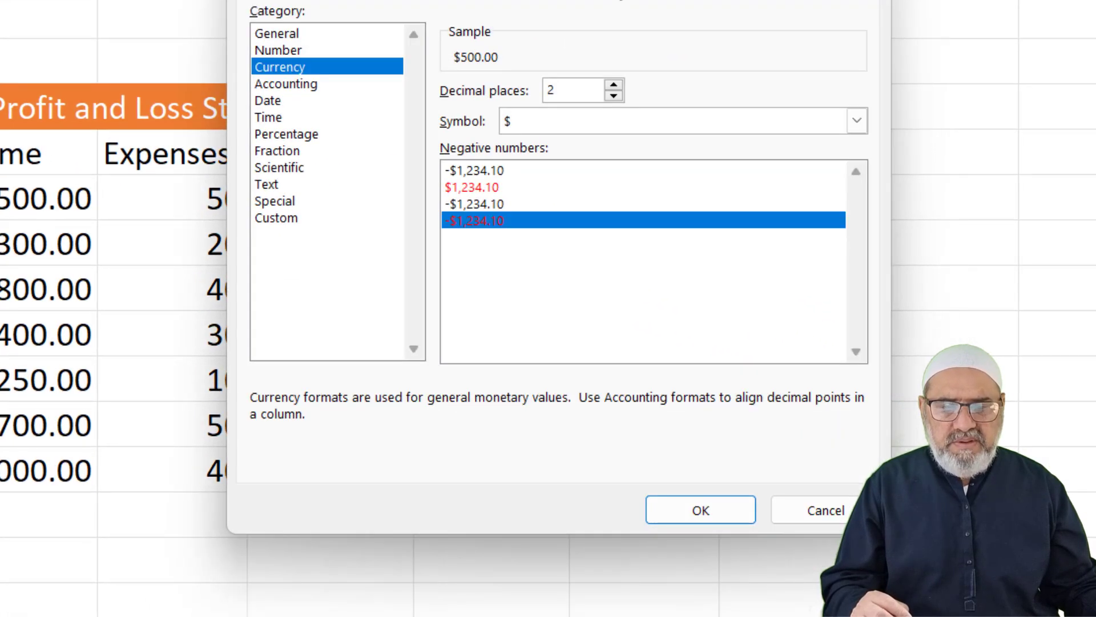
{"action": "left_click", "coordinate": [276, 220]}
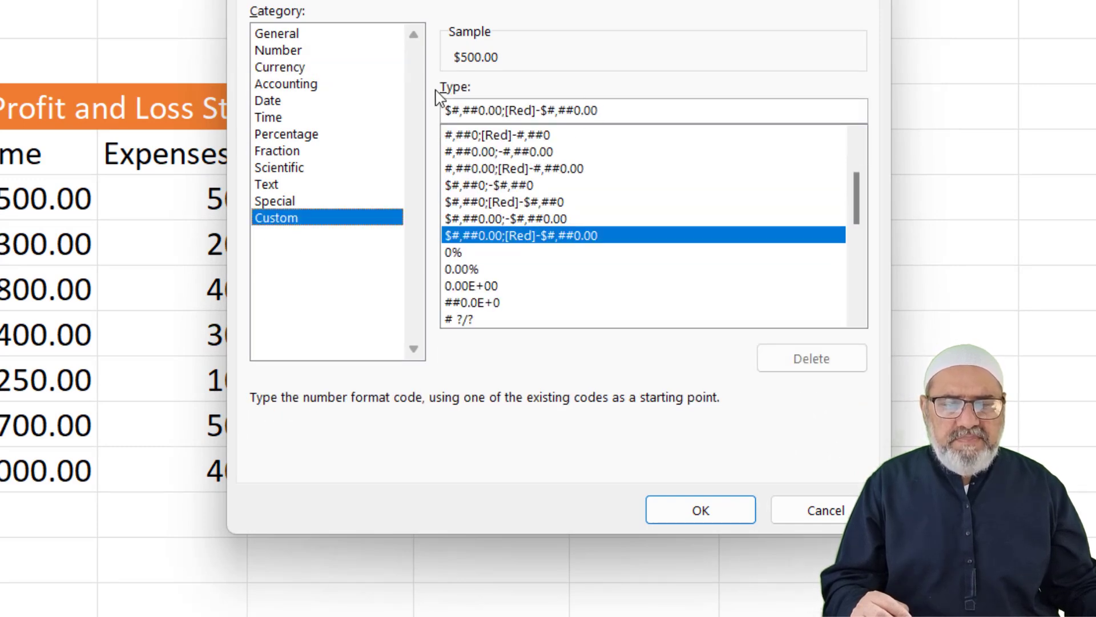
{"action": "left_click", "coordinate": [613, 114]}
{"action": "left_click_drag", "start_coordinate": [527, 126], "coordinate": [428, 119]}
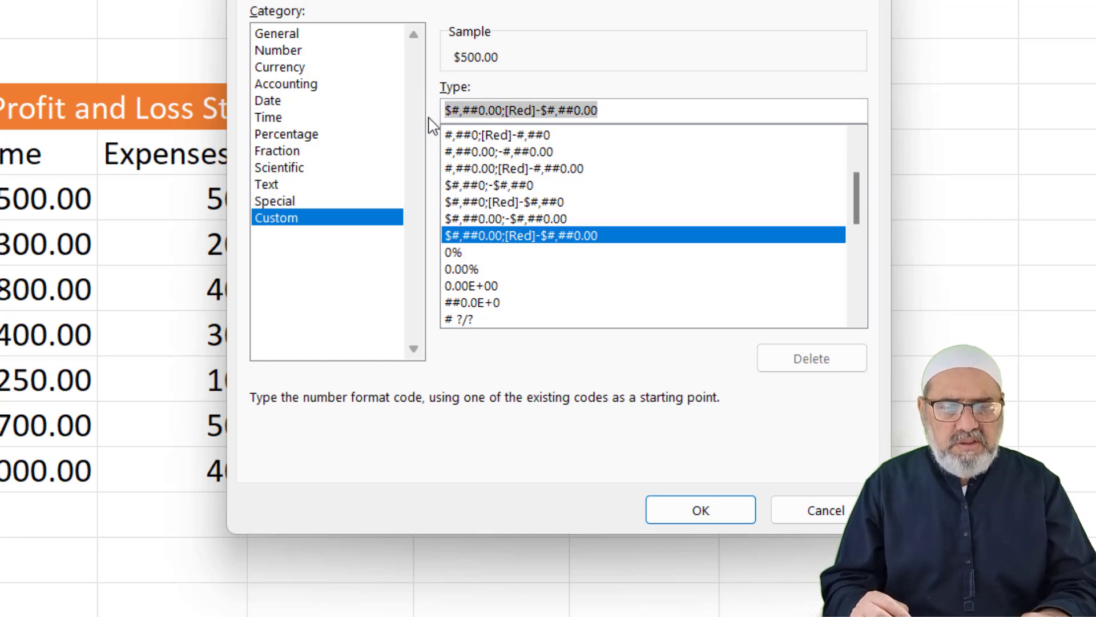
{"action": "type", "text": ";;;"}
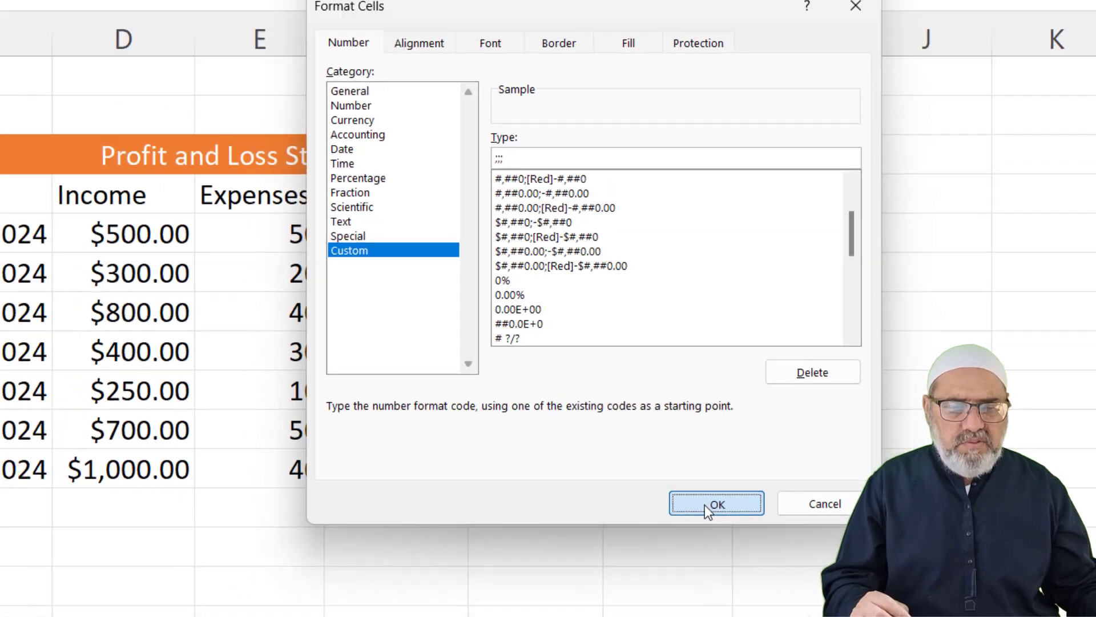
{"action": "left_click", "coordinate": [700, 510]}
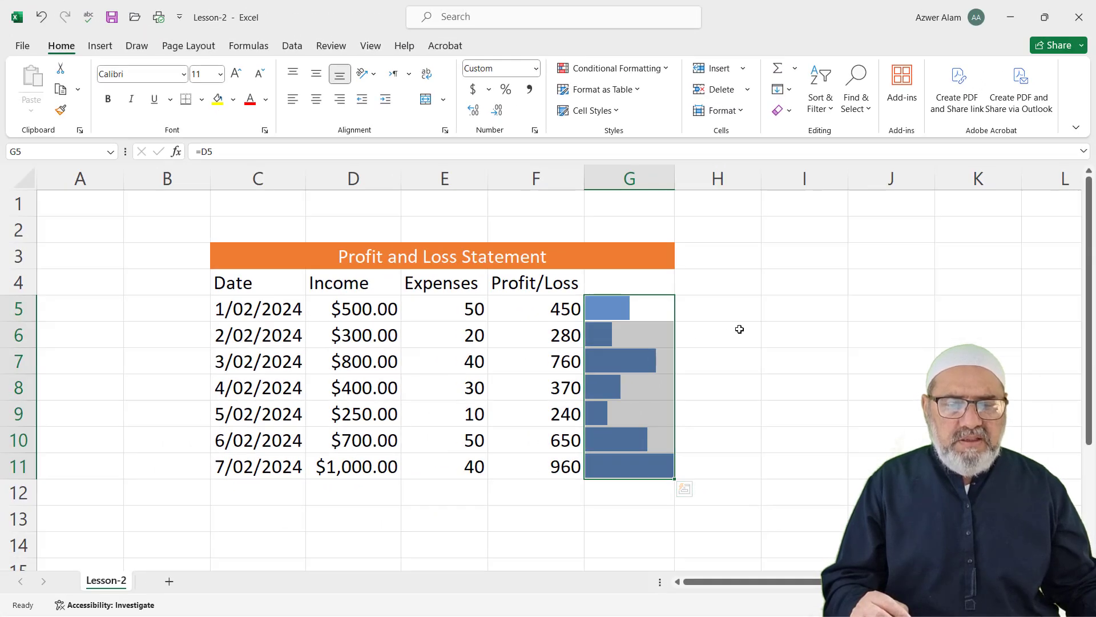
Enter 2000 in Income cell D5 so Profit/Loss shows 1950 with the longest data bar
{"action": "left_click", "coordinate": [739, 329]}
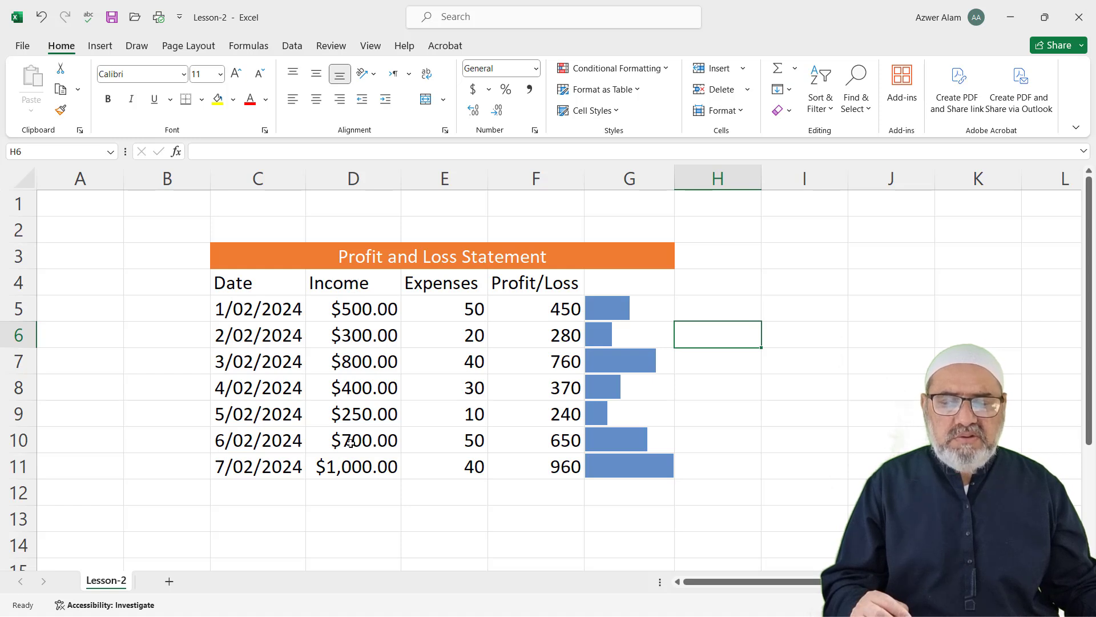
{"action": "left_click", "coordinate": [361, 310]}
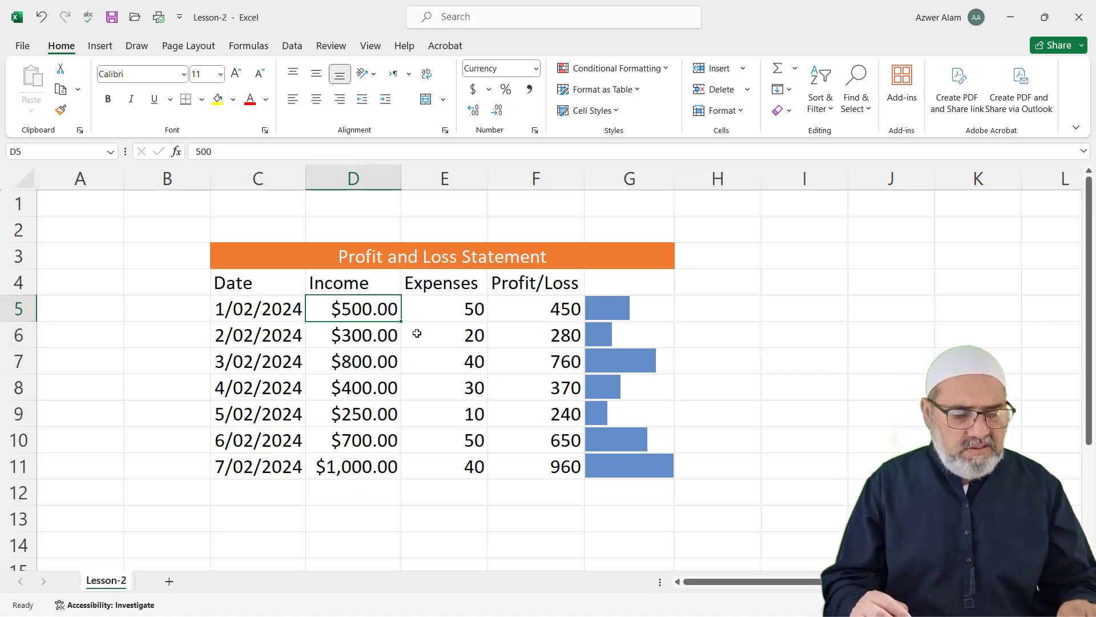
{"action": "key", "text": "Down"}
{"action": "left_click", "coordinate": [382, 311]}
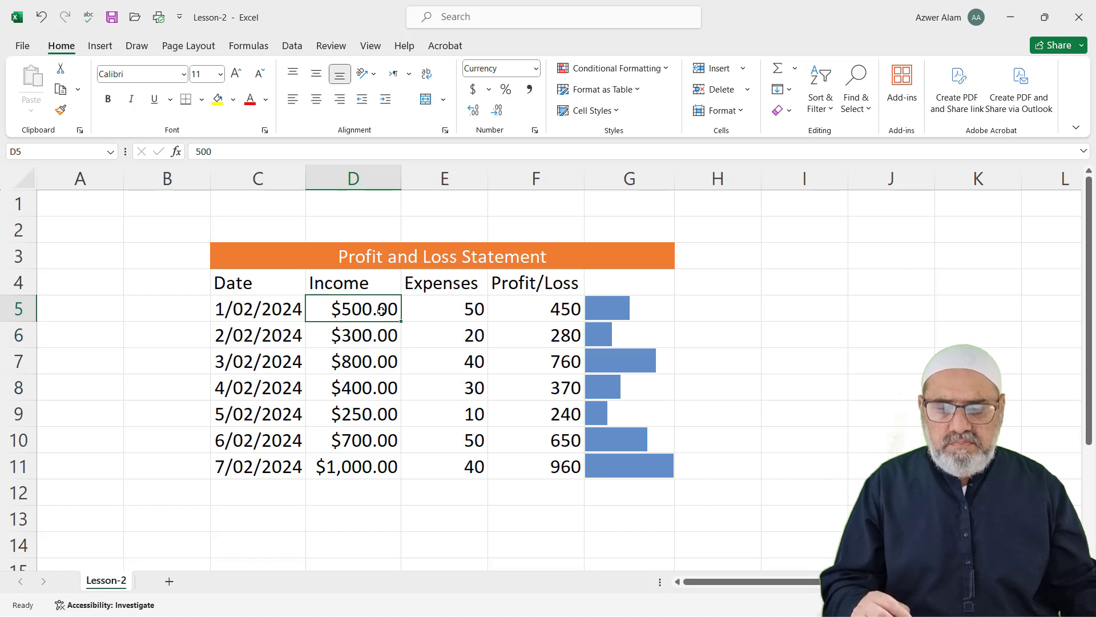
{"action": "type", "text": "2000"}
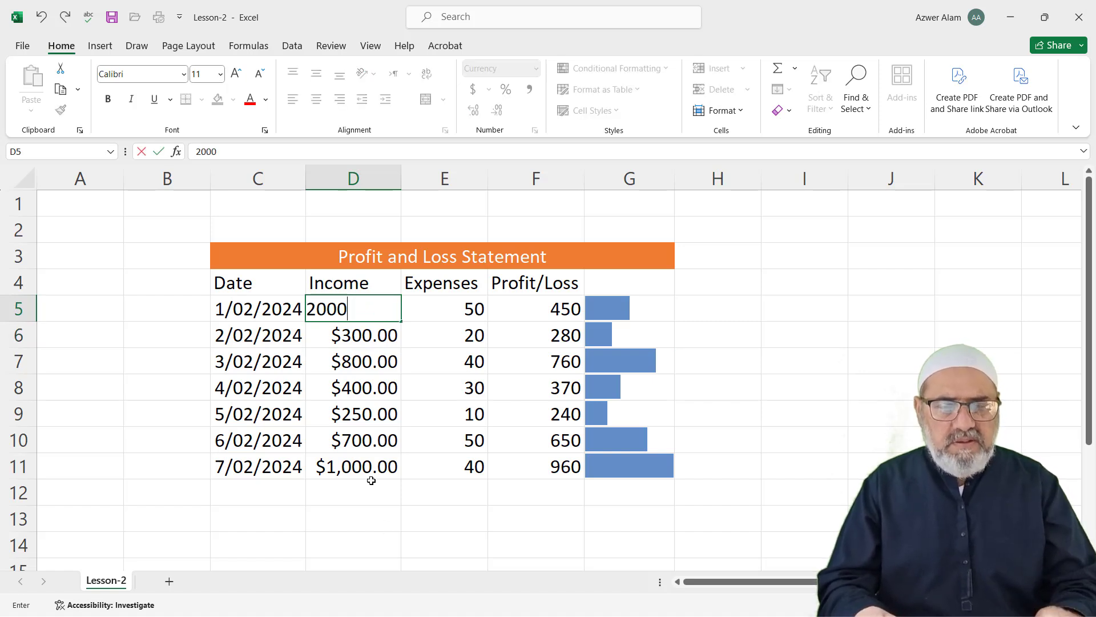
{"action": "key", "text": "Return"}
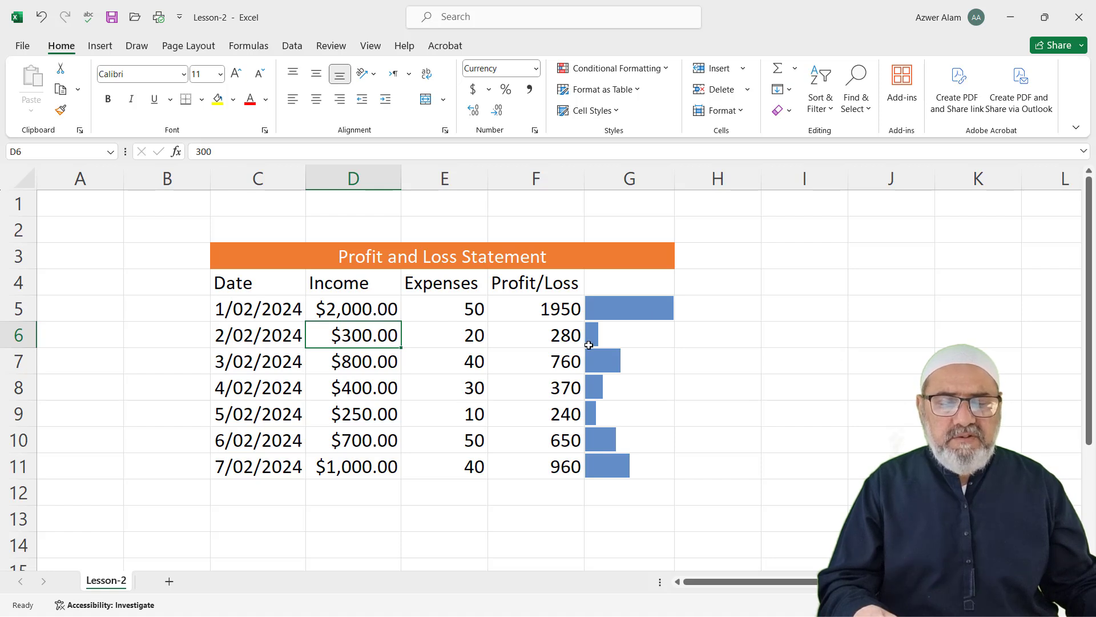
{"action": "left_click", "coordinate": [614, 489]}
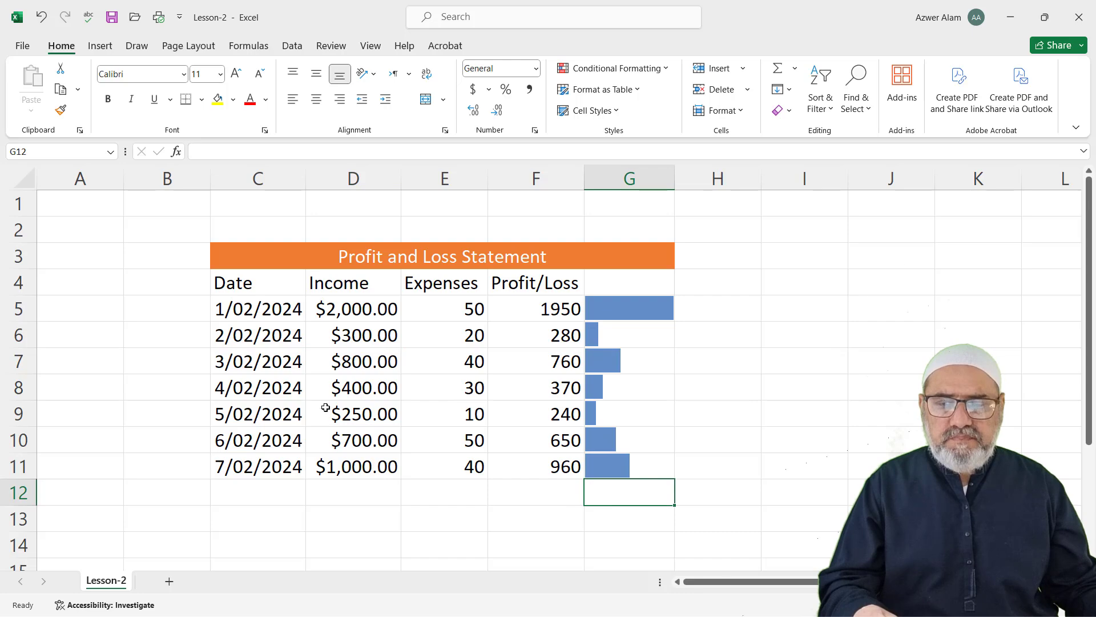
{"action": "left_click", "coordinate": [787, 337]}
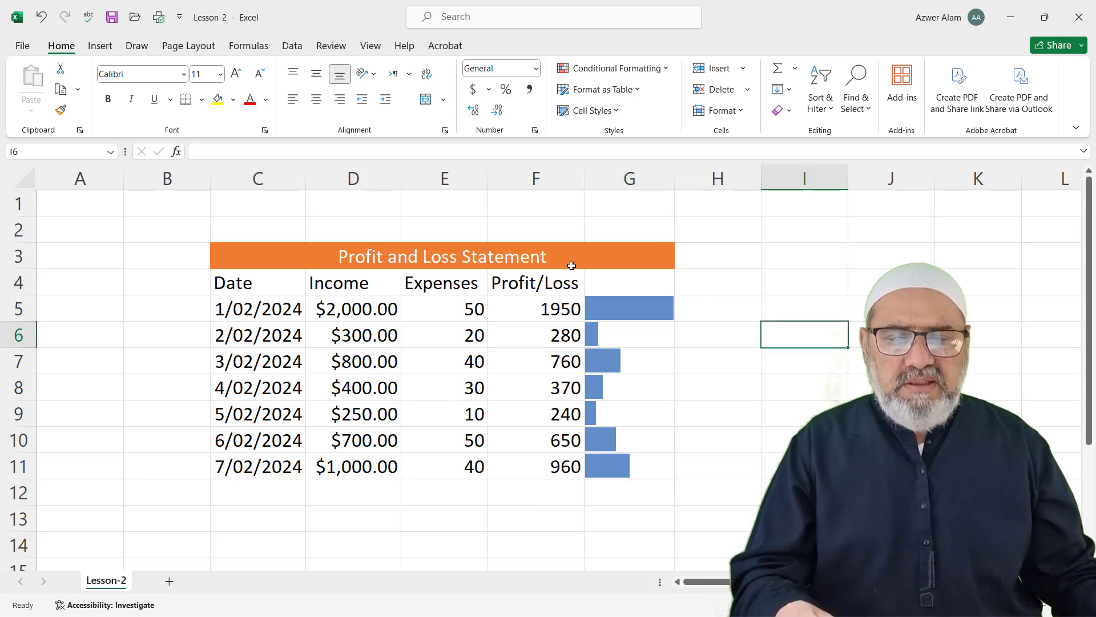